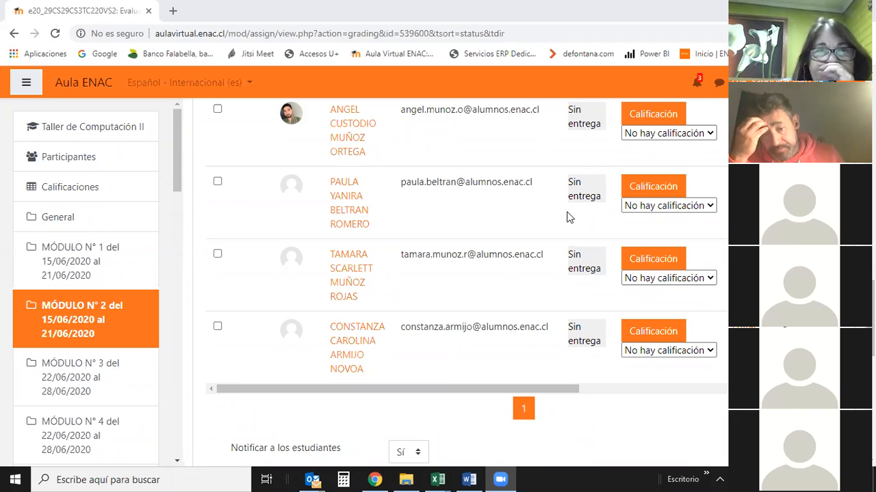
- Switch to the Excel workbook GUIA PARA PRESUPUESTO DE COSTOS and examine the monthly cost table's title, column headers and RRHH heading
{"action": "left_click", "coordinate": [436, 479]}
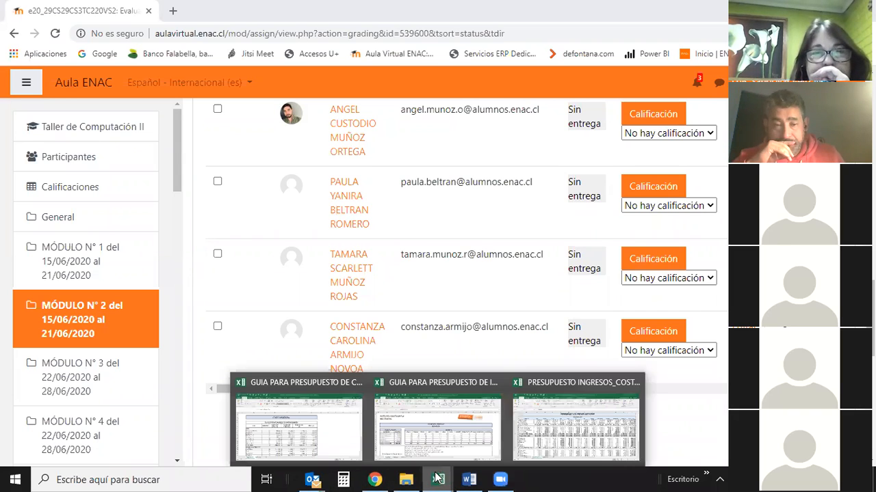
{"action": "left_click", "coordinate": [346, 430]}
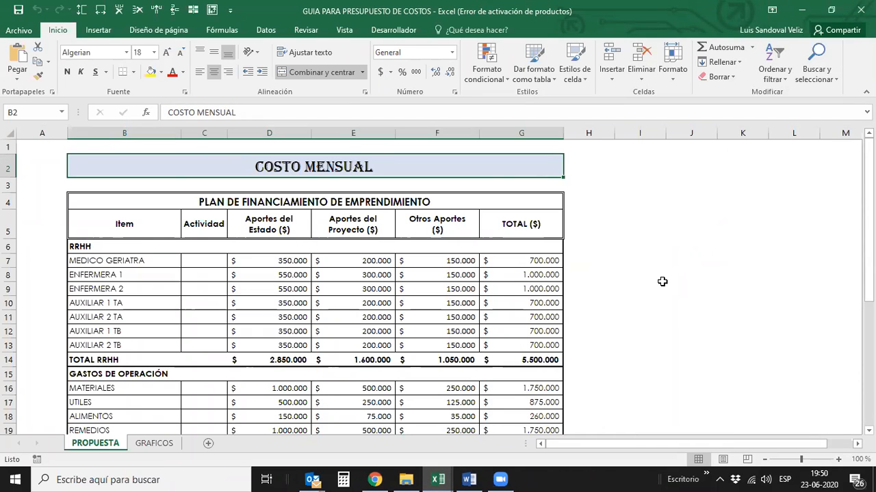
{"action": "key", "text": "Left"}
{"action": "key", "text": "Down"}
{"action": "key", "text": "Down"}
{"action": "key", "text": "Down"}
{"action": "key", "text": "Down"}
{"action": "key", "text": "Right"}
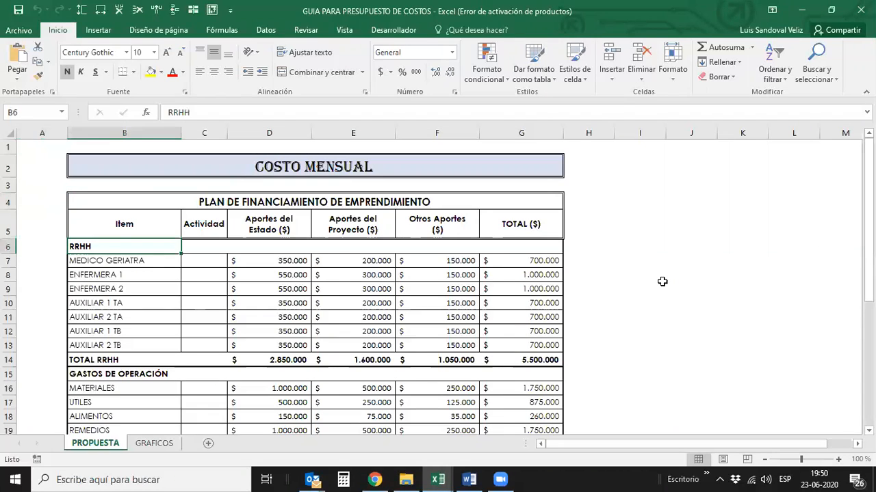
{"action": "key", "text": "Up"}
{"action": "key", "text": "Up"}
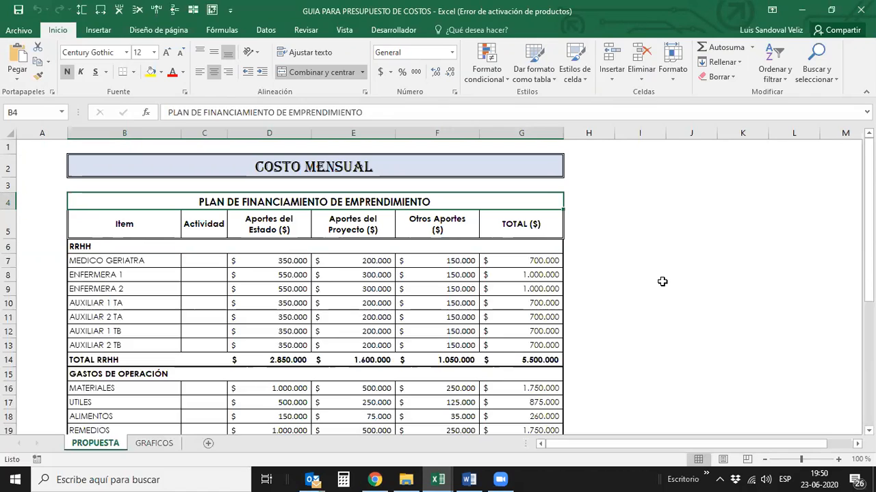
{"action": "key", "text": "Down"}
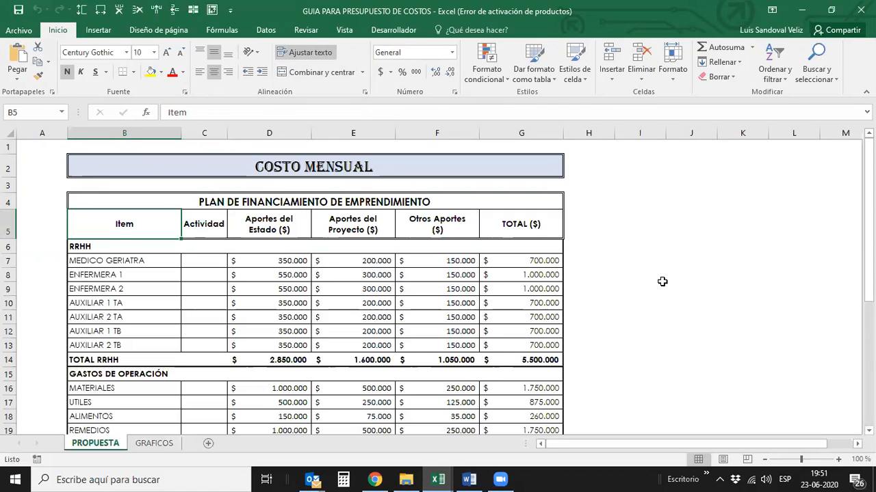
{"action": "key", "text": "Down"}
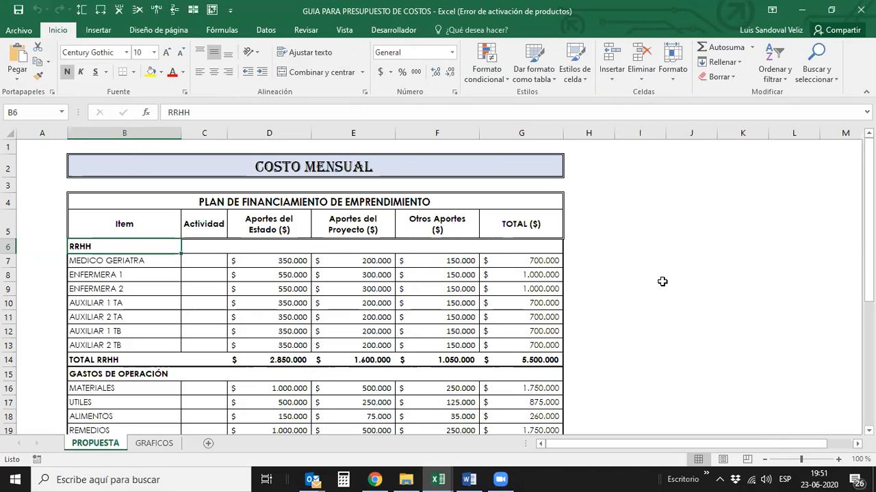
{"action": "key", "text": "Up"}
{"action": "key", "text": "Down"}
{"action": "key", "text": "Down"}
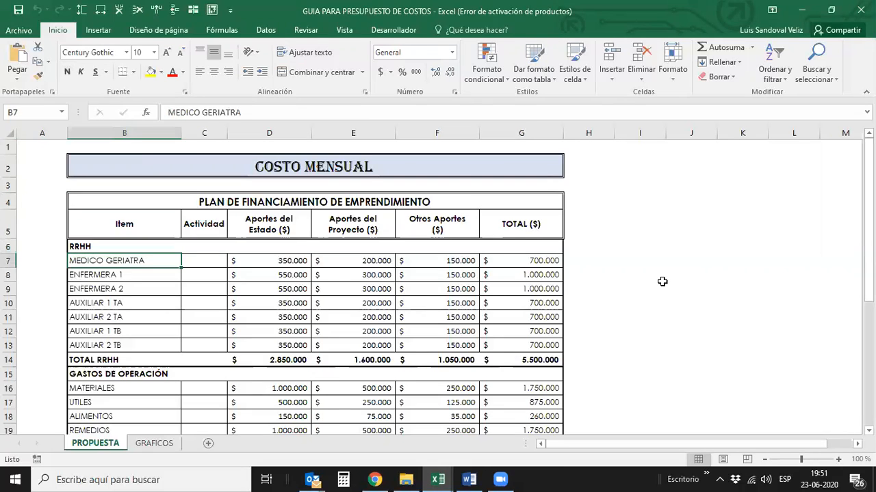
- Enlarge the sheet to 120% and go through the RRHH staff items from MEDICO GERIATRA to AUXILIAR 2 TB
{"action": "left_click", "coordinate": [835, 459]}
{"action": "left_click", "coordinate": [836, 459]}
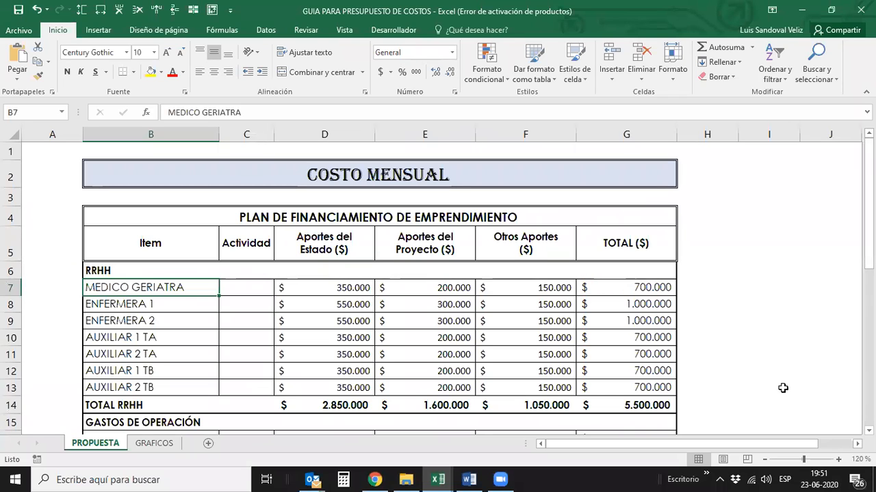
{"action": "left_click", "coordinate": [137, 305]}
{"action": "left_click", "coordinate": [140, 323]}
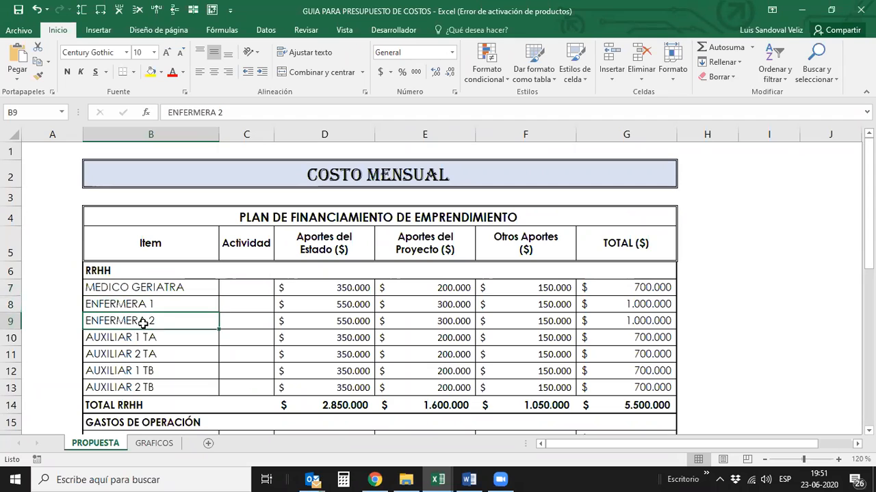
{"action": "left_click", "coordinate": [154, 340]}
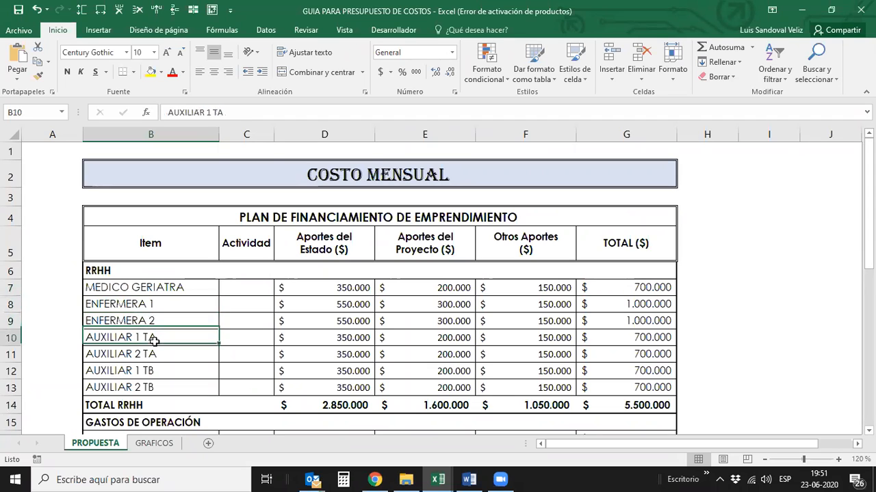
{"action": "key", "text": "Down"}
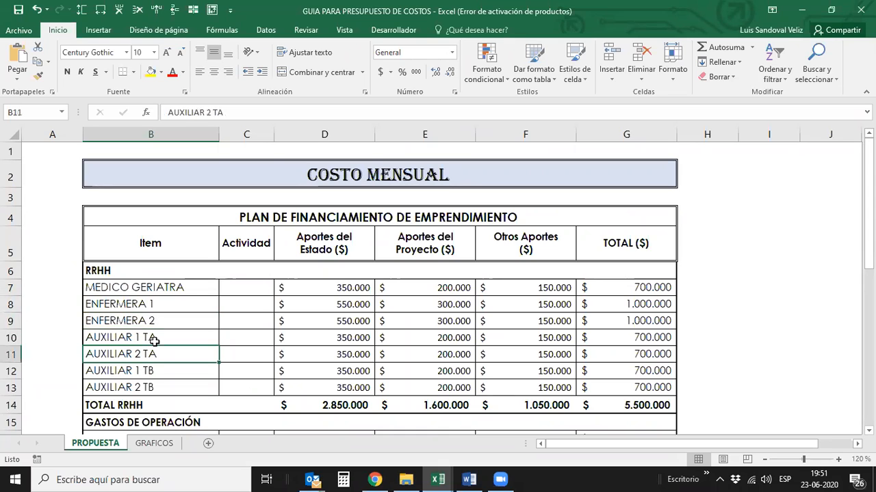
{"action": "key", "text": "Up"}
{"action": "key", "text": "Down"}
{"action": "key", "text": "Down"}
{"action": "key", "text": "Down"}
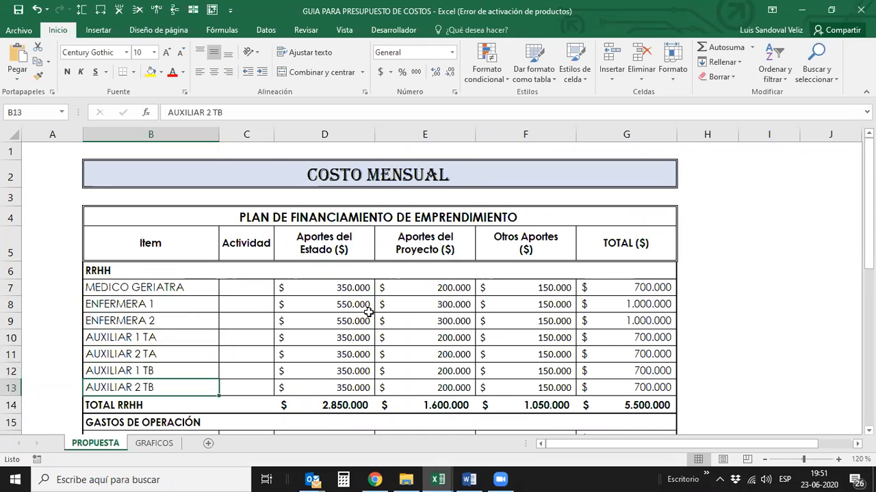
- Examine the RRHH contribution amounts and the row total formulas, ending at the overall TOTAL RRHH cell in column G
{"action": "key", "text": "Right"}
{"action": "key", "text": "Right"}
{"action": "key", "text": "Right"}
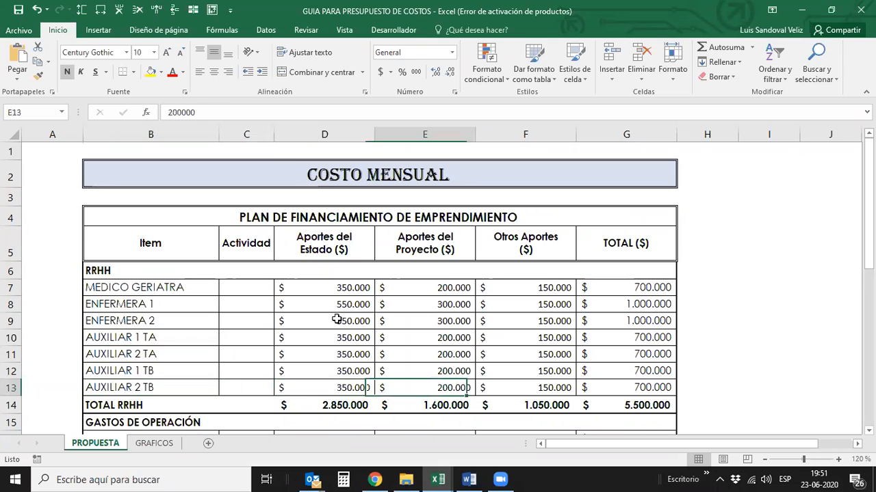
{"action": "key", "text": "Up"}
{"action": "key", "text": "Up"}
{"action": "key", "text": "Up"}
{"action": "key", "text": "Up"}
{"action": "key", "text": "Up"}
{"action": "key", "text": "Up"}
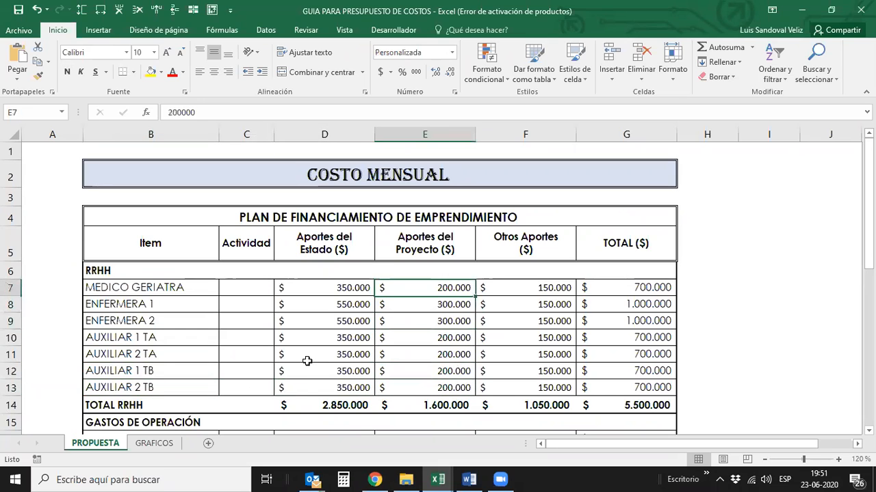
{"action": "key", "text": "Right"}
{"action": "key", "text": "Right"}
{"action": "key", "text": "Down"}
{"action": "key", "text": "Down"}
{"action": "key", "text": "Down"}
{"action": "key", "text": "Down"}
{"action": "key", "text": "Down"}
{"action": "key", "text": "Down"}
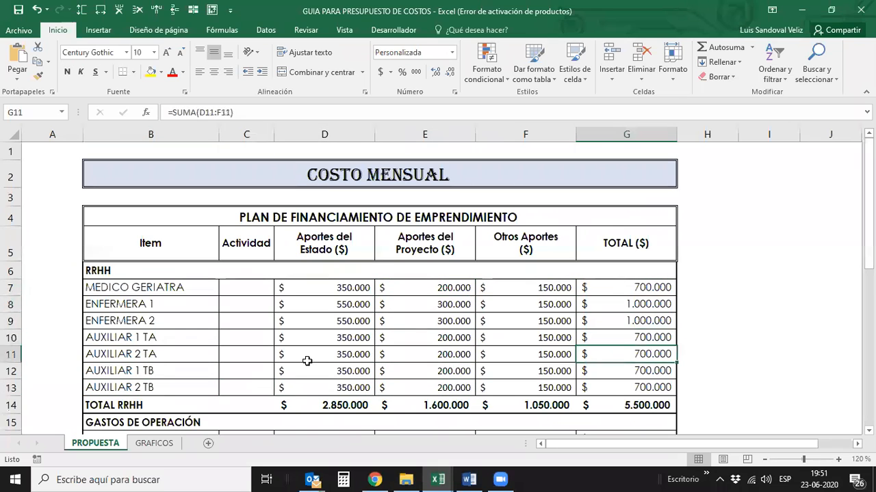
{"action": "key", "text": "Down"}
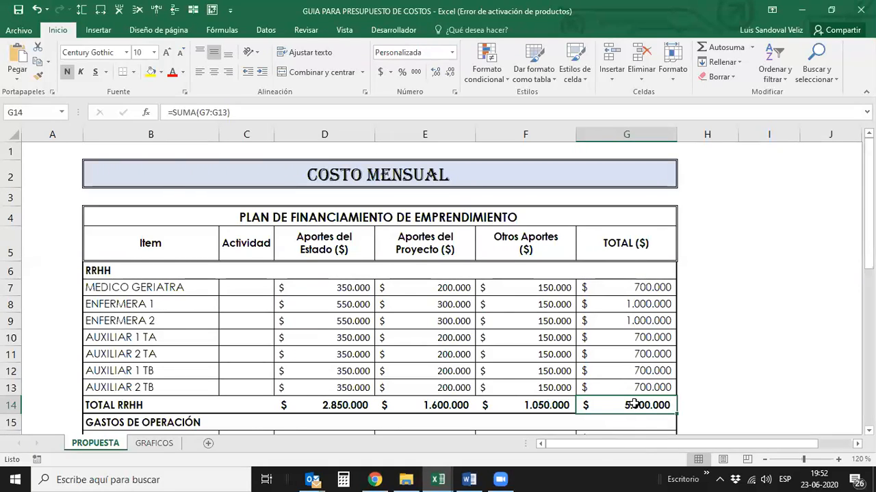
- Go through the GASTOS DE OPERACIÓN items one by one, from MATERIALES to REMEDIOS
{"action": "scroll", "coordinate": [634, 405], "scroll_direction": "down", "scroll_amount": 1}
{"action": "scroll", "coordinate": [634, 404], "scroll_direction": "down", "scroll_amount": 3}
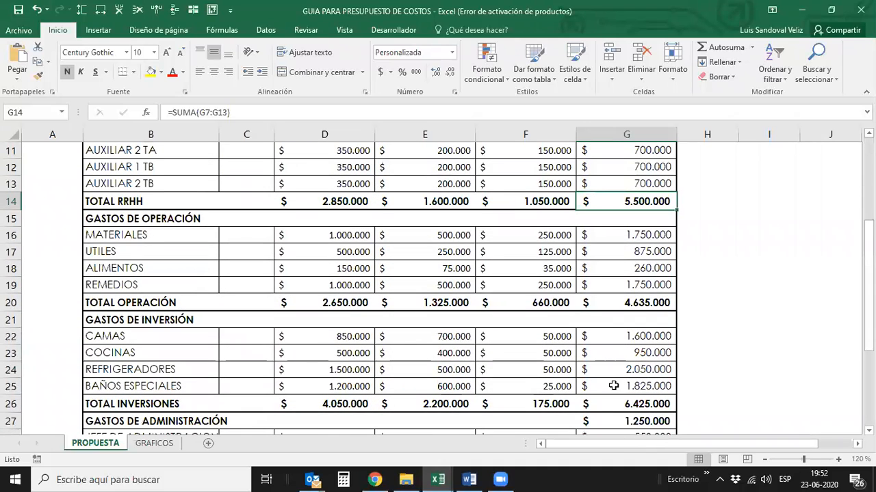
{"action": "left_click", "coordinate": [176, 233]}
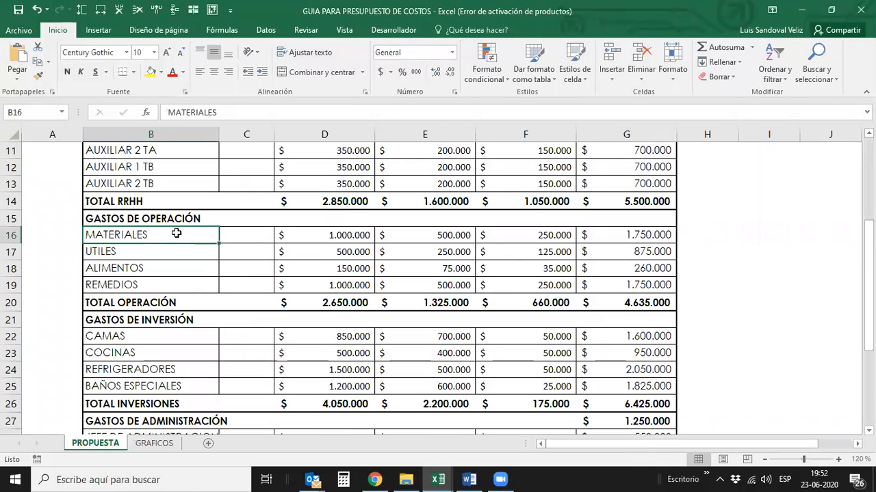
{"action": "left_click", "coordinate": [159, 251]}
{"action": "left_click", "coordinate": [170, 268]}
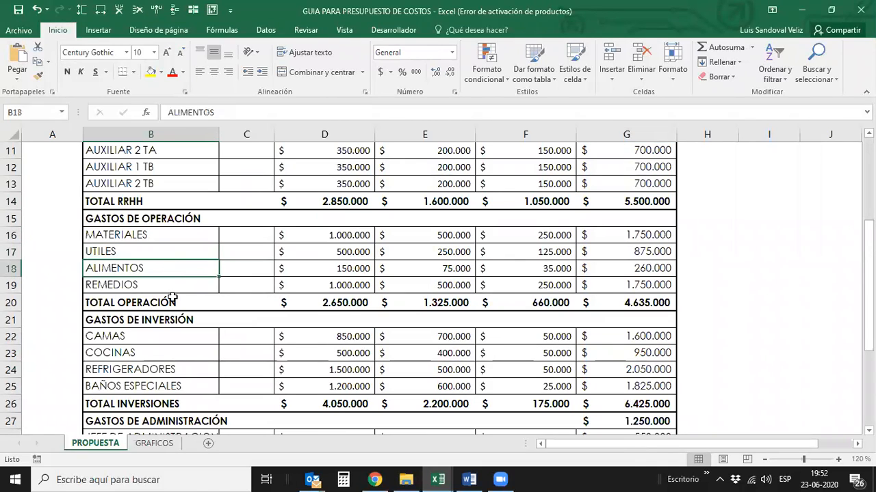
{"action": "left_click", "coordinate": [171, 285]}
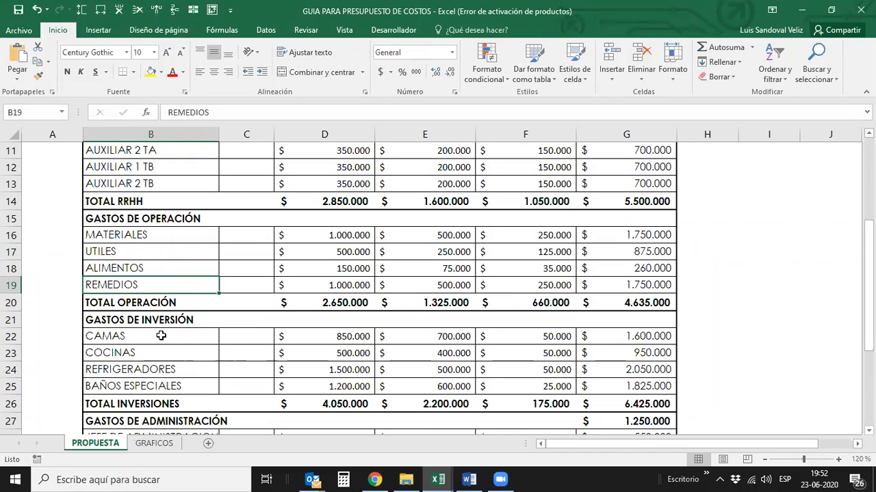
- Go through the GASTOS DE INVERSIÓN items down to BAÑOS ESPECIALES
{"action": "key", "text": "Down"}
{"action": "key", "text": "Down"}
{"action": "key", "text": "Down"}
{"action": "key", "text": "Down"}
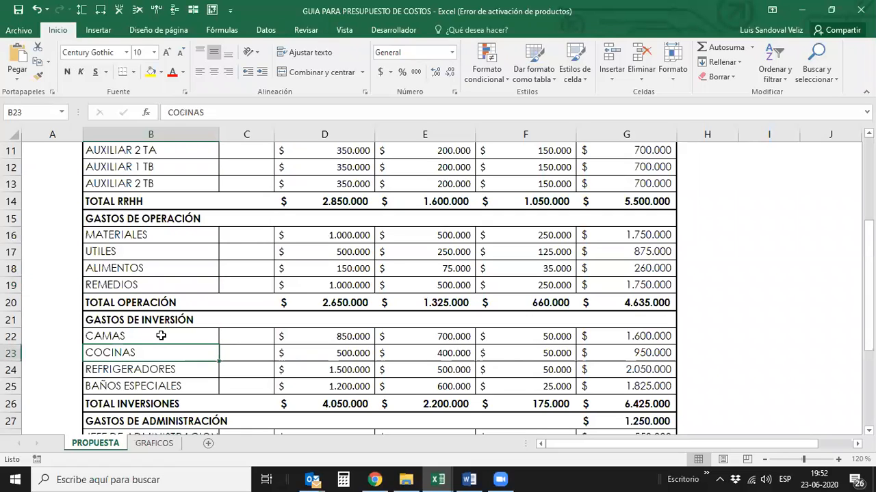
{"action": "key", "text": "Down"}
{"action": "key", "text": "Down"}
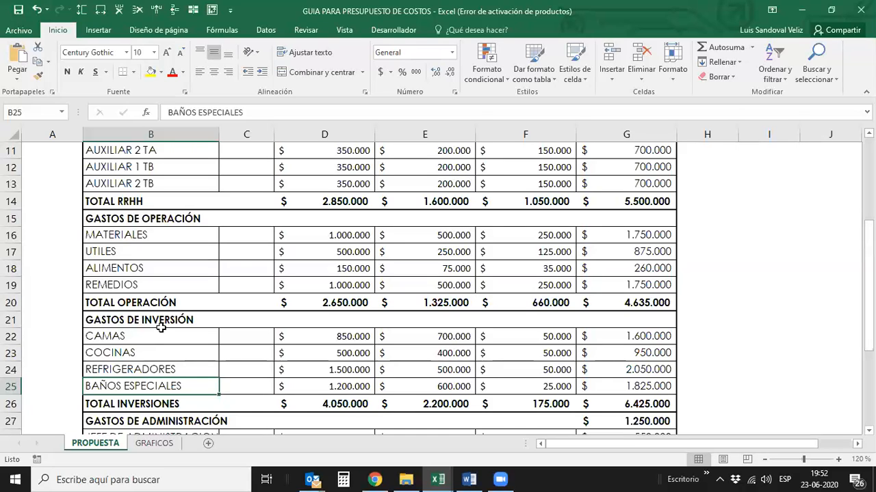
- Examine the GASTOS DE ADMINISTRACIÓN section and the project total and participation rows at the end of the table
{"action": "scroll", "coordinate": [225, 327], "scroll_direction": "down", "scroll_amount": 1}
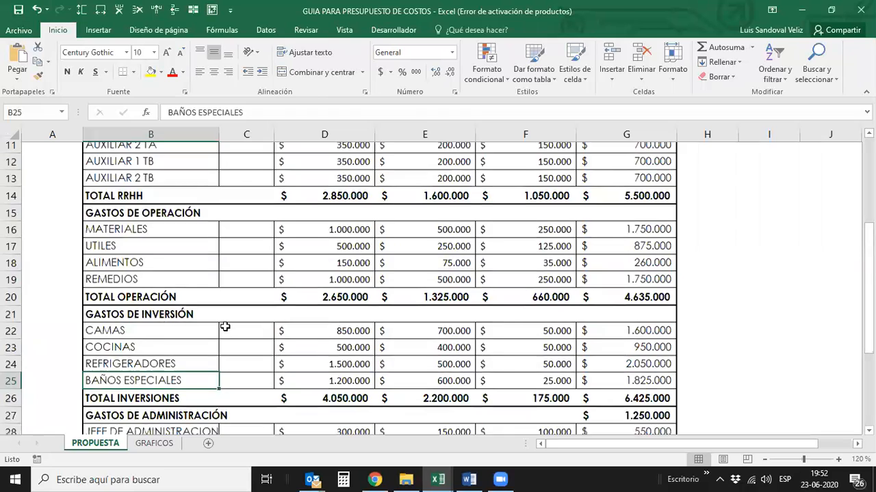
{"action": "scroll", "coordinate": [225, 326], "scroll_direction": "down", "scroll_amount": 2}
{"action": "scroll", "coordinate": [224, 327], "scroll_direction": "down", "scroll_amount": 1}
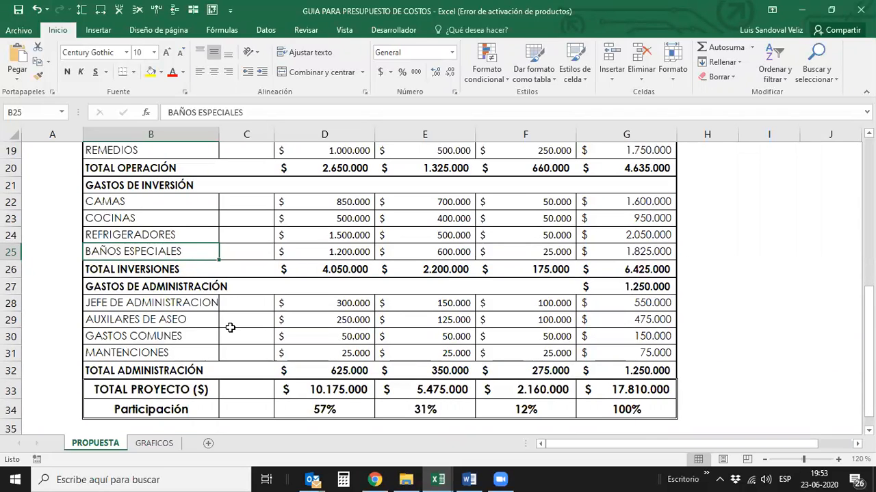
- Return to the RRHH section and recheck the staff items from MEDICO GERIATRA to AUXILIAR 2 TA
{"action": "scroll", "coordinate": [230, 327], "scroll_direction": "up", "scroll_amount": 4}
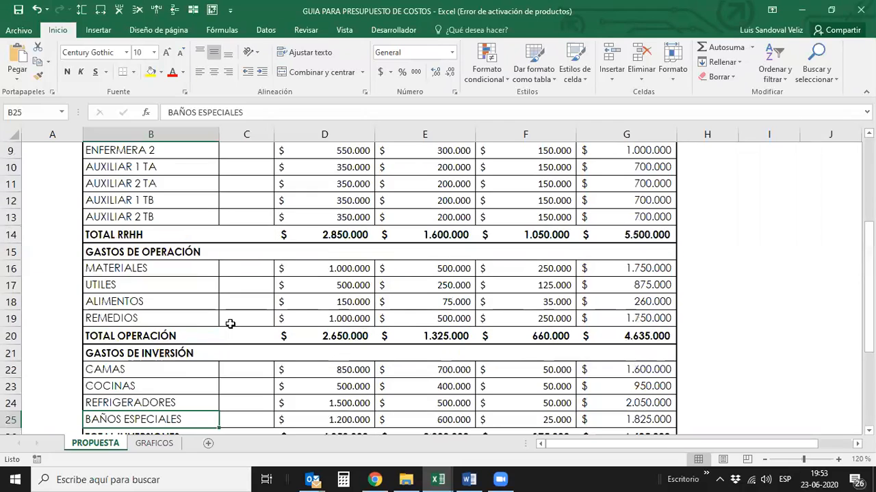
{"action": "scroll", "coordinate": [229, 319], "scroll_direction": "up", "scroll_amount": 1}
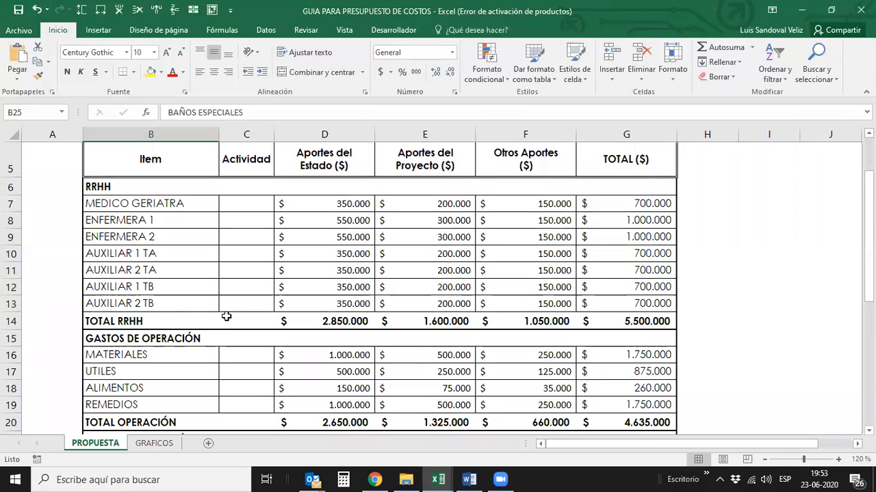
{"action": "left_click", "coordinate": [145, 202]}
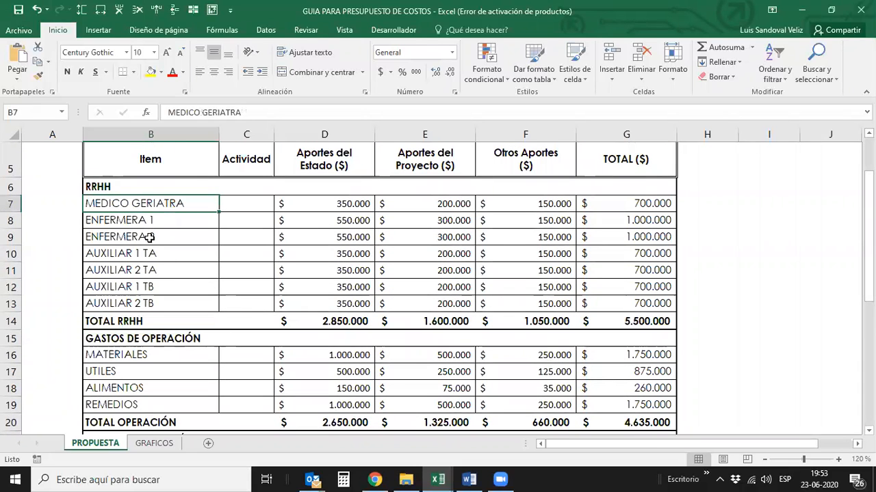
{"action": "left_click", "coordinate": [142, 219]}
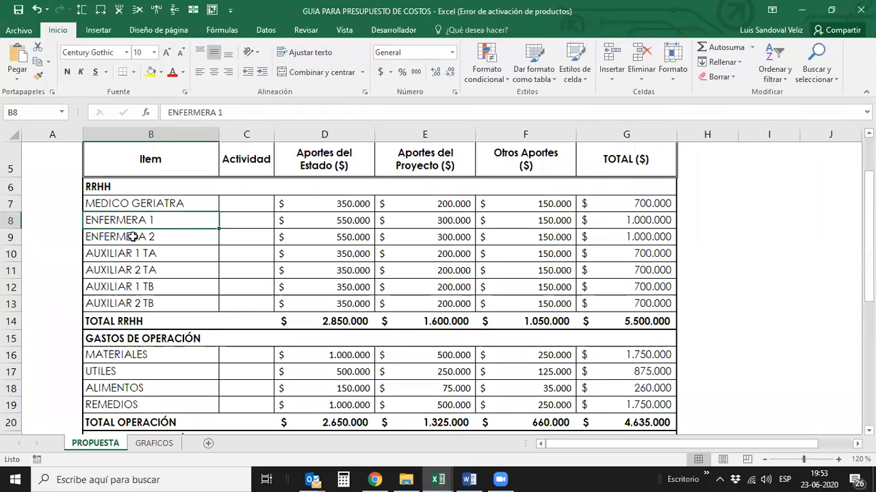
{"action": "left_click", "coordinate": [142, 236]}
{"action": "left_click", "coordinate": [149, 253]}
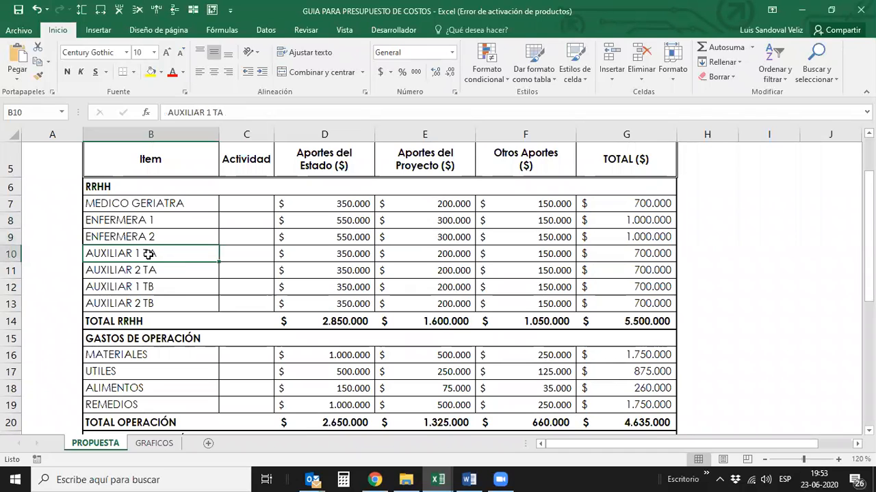
{"action": "left_click", "coordinate": [152, 271]}
- Review the operating item REMEDIOS, the investment section and the administration item JEFE DE ADMINISTRACION
{"action": "scroll", "coordinate": [154, 294], "scroll_direction": "down", "scroll_amount": 1}
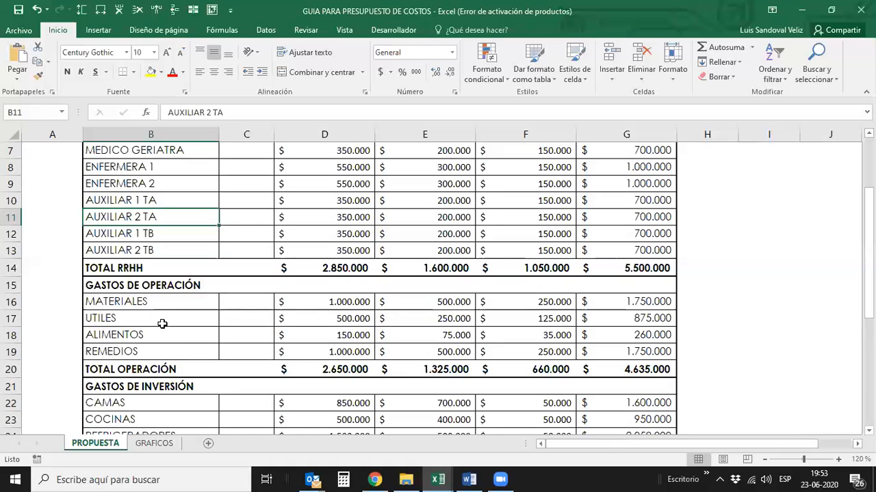
{"action": "left_click", "coordinate": [172, 351]}
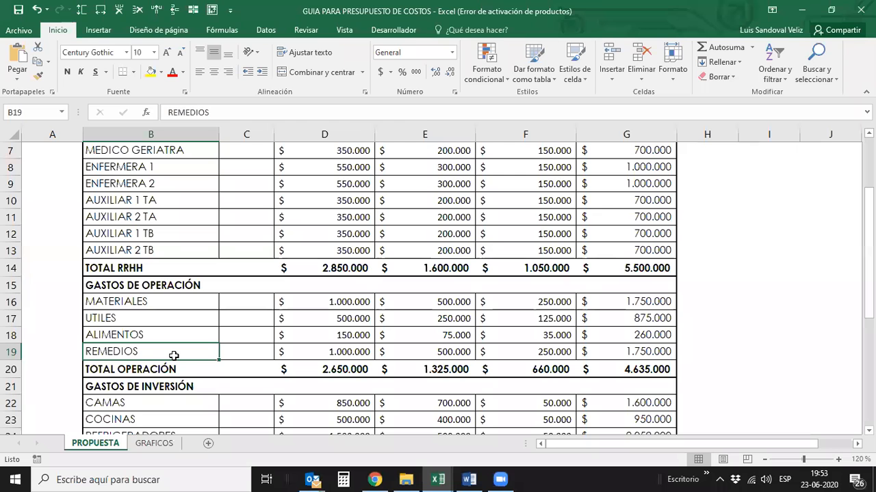
{"action": "scroll", "coordinate": [174, 356], "scroll_direction": "down", "scroll_amount": 2}
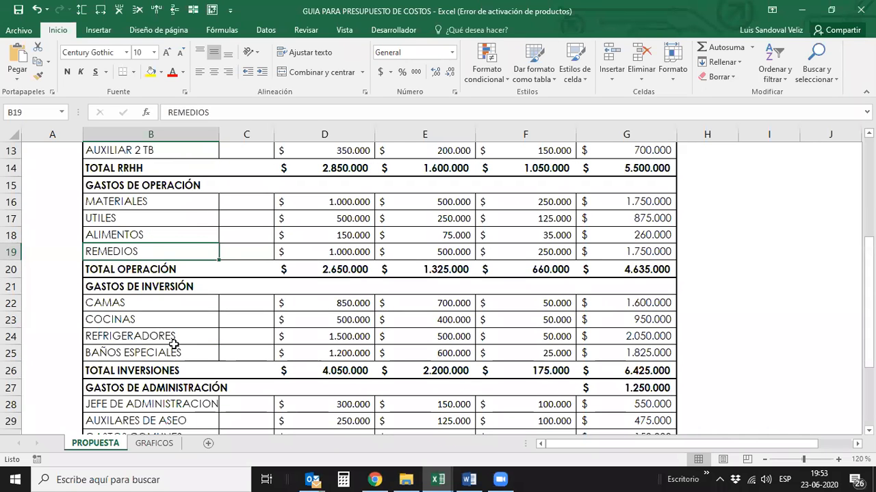
{"action": "scroll", "coordinate": [171, 340], "scroll_direction": "down", "scroll_amount": 1}
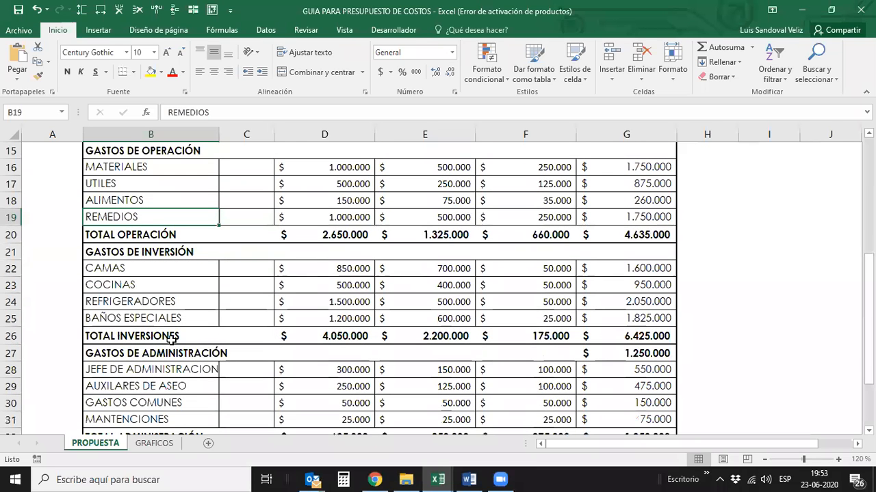
{"action": "scroll", "coordinate": [139, 315], "scroll_direction": "down", "scroll_amount": 2}
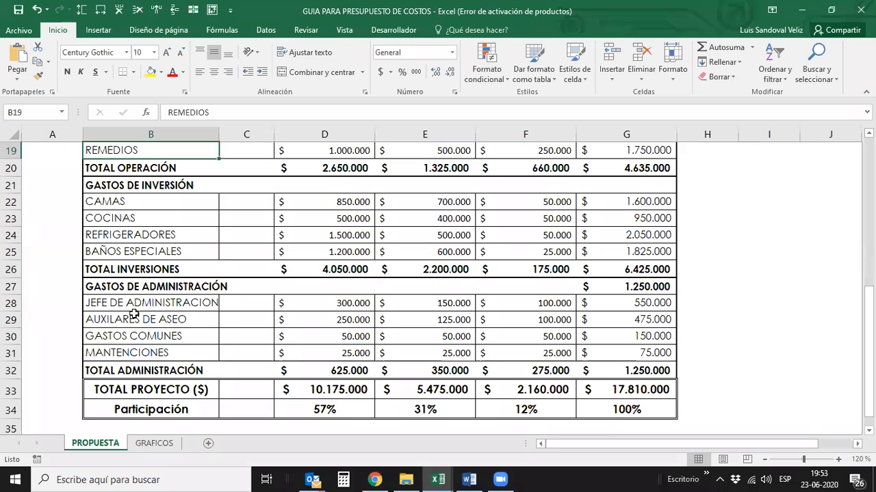
{"action": "left_click", "coordinate": [132, 303]}
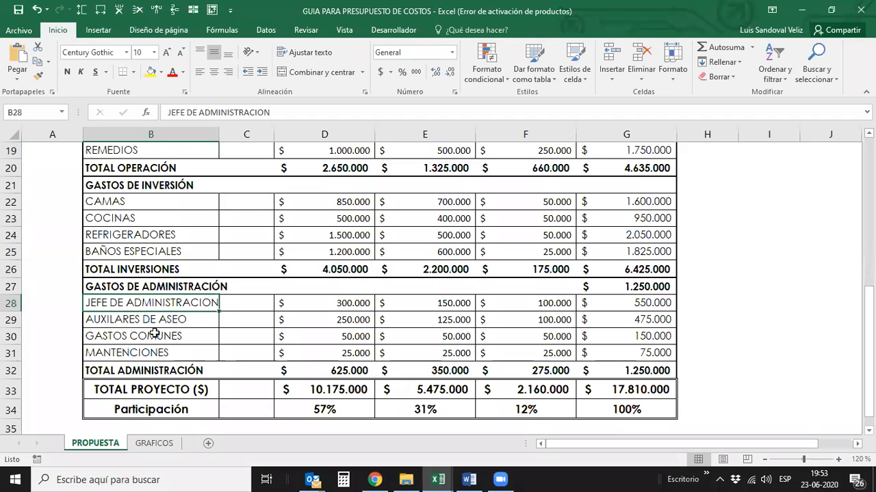
- Go through the administration items from AUXILARES DE ASEO down to the Participación row
{"action": "key", "text": "Down"}
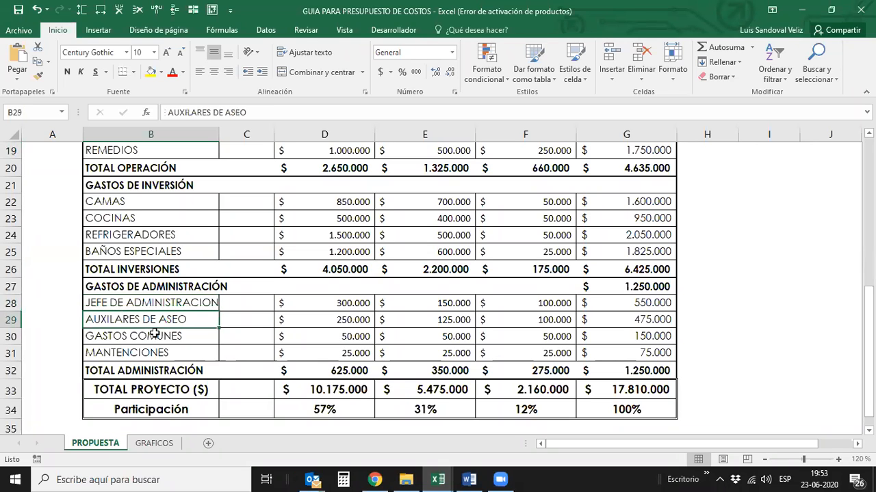
{"action": "key", "text": "Down"}
{"action": "key", "text": "Up"}
{"action": "key", "text": "Down"}
{"action": "key", "text": "Down"}
{"action": "key", "text": "Down"}
{"action": "key", "text": "Down"}
{"action": "key", "text": "Down"}
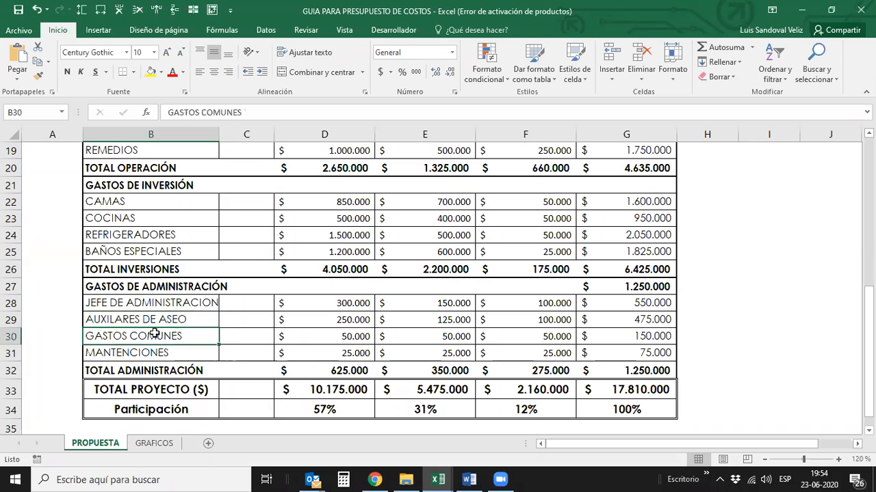
{"action": "key", "text": "Right"}
{"action": "key", "text": "Right"}
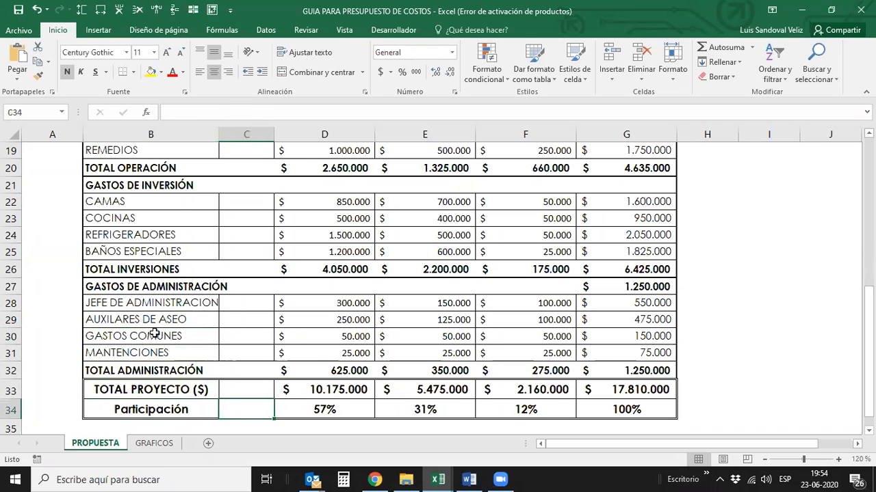
- Go back up through the budget table to the COSTO MENSUAL heading
{"action": "key", "text": "Up"}
{"action": "key", "text": "Up"}
{"action": "key", "text": "Up"}
{"action": "key", "text": "Up"}
{"action": "key", "text": "Up"}
{"action": "key", "text": "Up"}
{"action": "key", "text": "Up"}
{"action": "key", "text": "Up"}
{"action": "key", "text": "Up"}
{"action": "key", "text": "Up"}
{"action": "key", "text": "Up"}
{"action": "key", "text": "Up"}
{"action": "key", "text": "Up"}
{"action": "key", "text": "Up"}
{"action": "key", "text": "Up"}
{"action": "key", "text": "Up"}
{"action": "key", "text": "Up"}
{"action": "key", "text": "Up"}
{"action": "key", "text": "Up"}
{"action": "key", "text": "Up"}
{"action": "key", "text": "Up"}
{"action": "key", "text": "Up"}
{"action": "key", "text": "Up"}
{"action": "key", "text": "Up"}
{"action": "key", "text": "Up"}
{"action": "key", "text": "Up"}
{"action": "key", "text": "Up"}
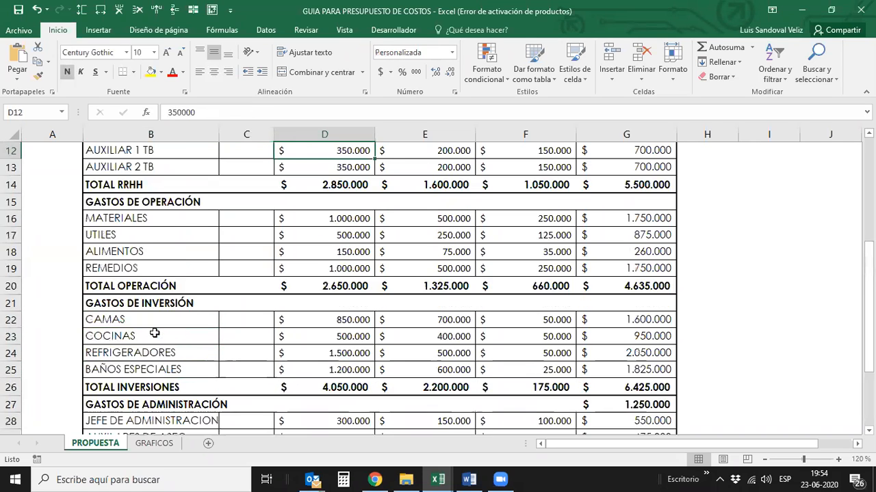
{"action": "key", "text": "Up"}
{"action": "key", "text": "Up"}
{"action": "key", "text": "Up"}
{"action": "key", "text": "Up"}
{"action": "key", "text": "Up"}
{"action": "key", "text": "Up"}
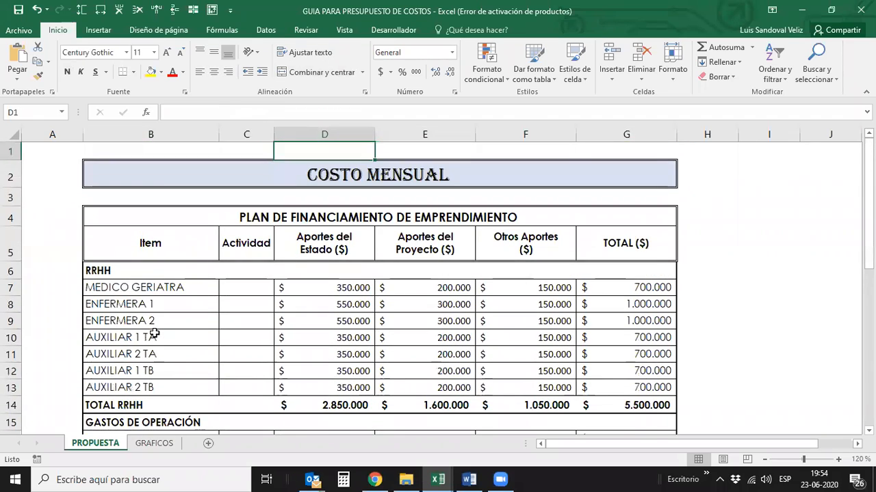
- Review the COSTO MENSUAL title and column headings down to the Aportes del Estado amount for MEDICO GERIATRA
{"action": "key", "text": "Down"}
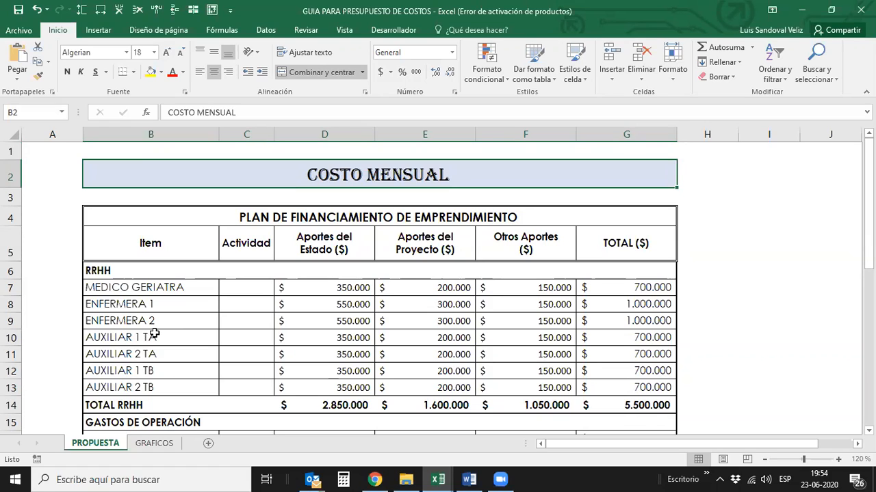
{"action": "key", "text": "Down"}
{"action": "key", "text": "Down"}
- Go down the Aportes del Estado amounts from ENFERMERA 1 through the RRHH and operating items to REMEDIOS
{"action": "key", "text": "Down"}
{"action": "key", "text": "Right"}
{"action": "key", "text": "Down"}
{"action": "key", "text": "Right"}
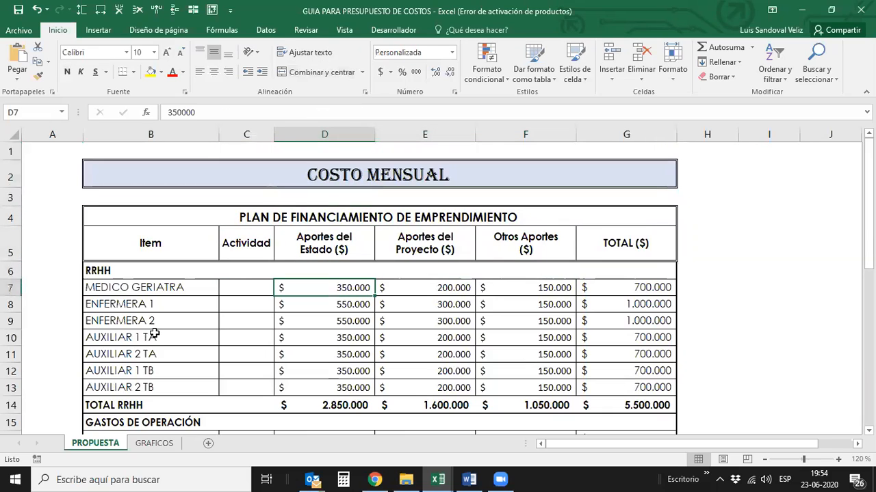
{"action": "key", "text": "Down"}
{"action": "key", "text": "Down"}
{"action": "key", "text": "Down"}
{"action": "key", "text": "Down"}
{"action": "key", "text": "Down"}
{"action": "key", "text": "Down"}
{"action": "key", "text": "Down"}
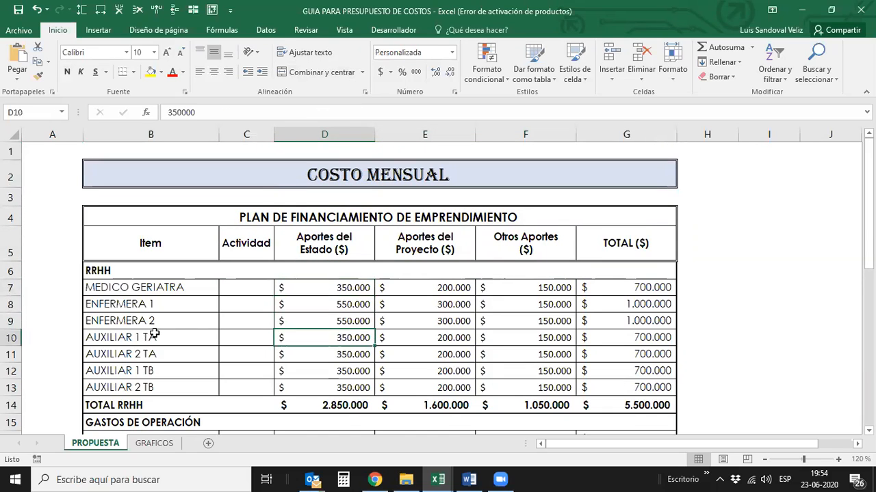
{"action": "key", "text": "Down"}
{"action": "key", "text": "Down"}
{"action": "key", "text": "Down"}
{"action": "key", "text": "Down"}
{"action": "key", "text": "Down"}
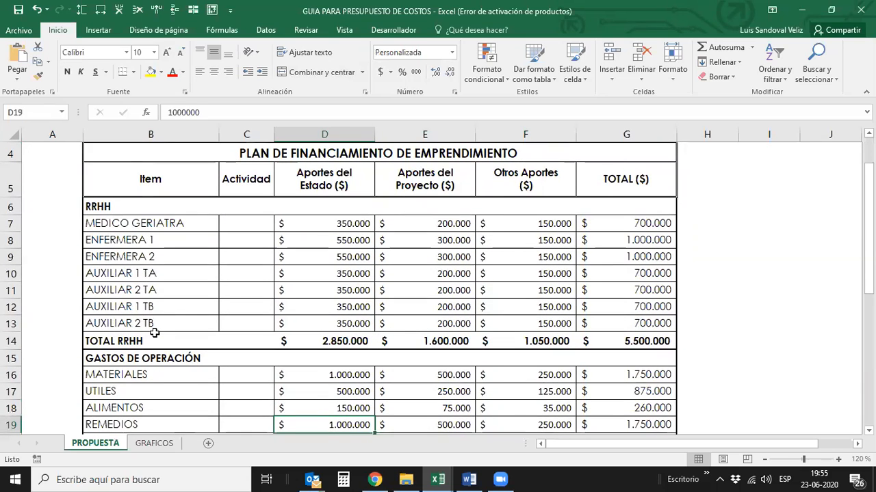
- Inspect the TOTAL RRHH sum formulas across the contribution columns to the overall TOTAL column
{"action": "key", "text": "Up"}
{"action": "key", "text": "Up"}
{"action": "key", "text": "Up"}
{"action": "key", "text": "Up"}
{"action": "key", "text": "Up"}
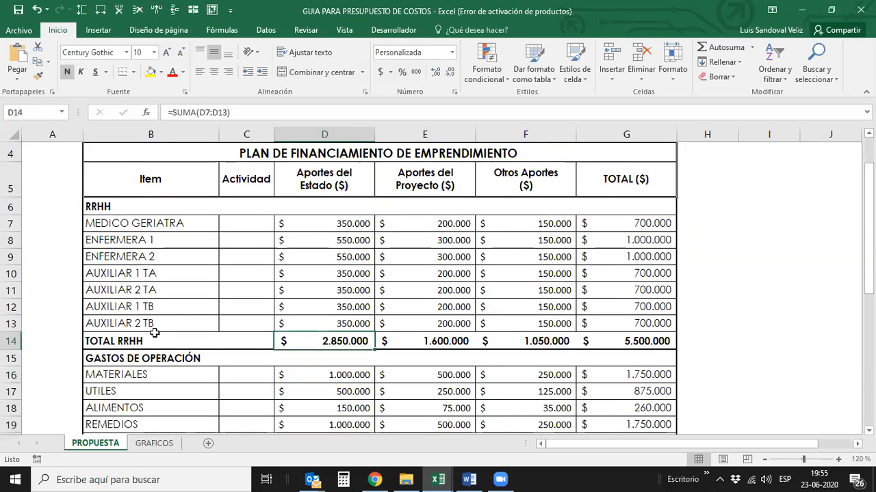
{"action": "key", "text": "Right"}
{"action": "key", "text": "Right"}
{"action": "key", "text": "Right"}
{"action": "key", "text": "Right"}
{"action": "key", "text": "Left"}
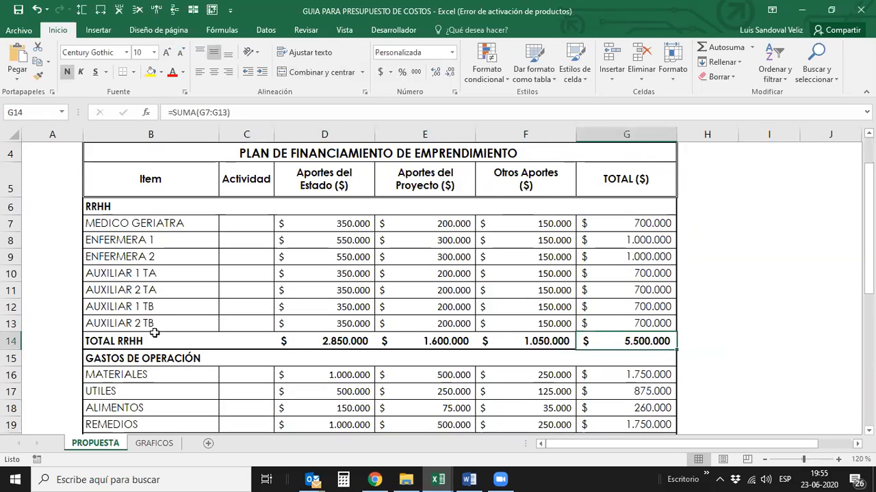
- Check the TOTAL column for the operating and investment sections down to the TOTAL INVERSIONES formula
{"action": "key", "text": "Down"}
{"action": "key", "text": "Down"}
{"action": "key", "text": "Down"}
{"action": "key", "text": "Down"}
{"action": "key", "text": "Down"}
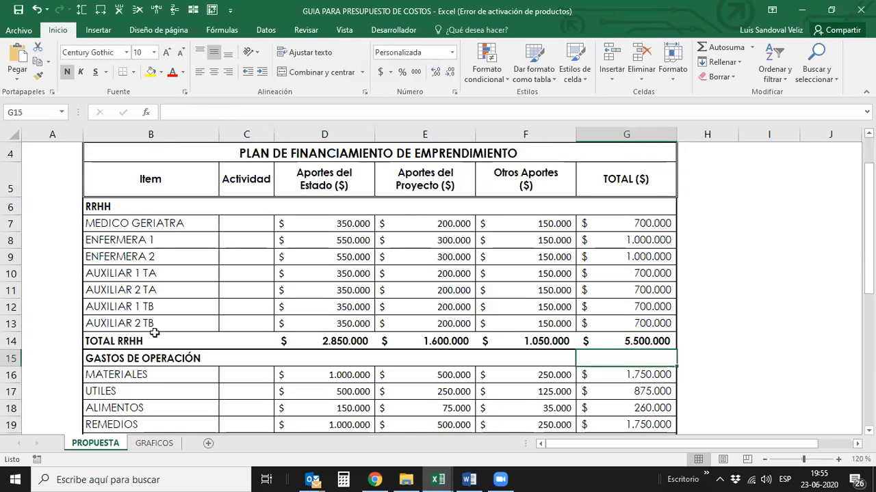
{"action": "key", "text": "Down"}
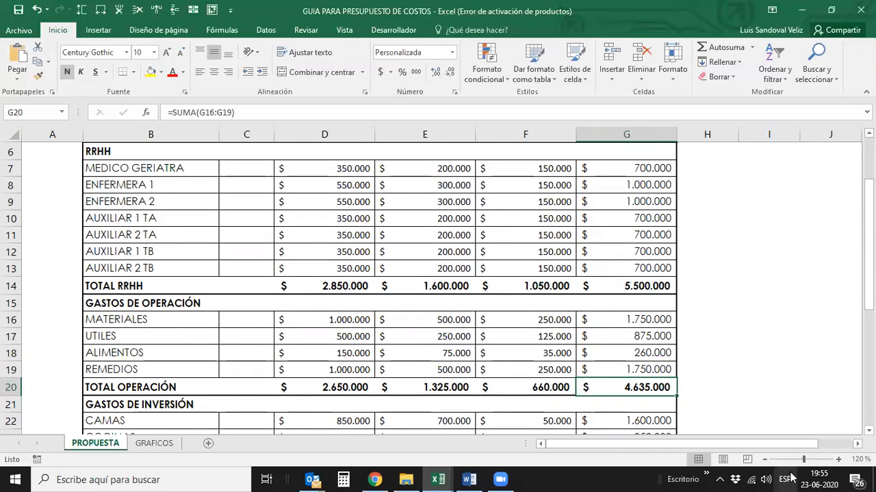
{"action": "scroll", "coordinate": [774, 410], "scroll_direction": "down", "scroll_amount": 1}
{"action": "scroll", "coordinate": [773, 398], "scroll_direction": "down", "scroll_amount": 1}
{"action": "key", "text": "Down"}
{"action": "key", "text": "Down"}
{"action": "key", "text": "Down"}
{"action": "key", "text": "Down"}
{"action": "key", "text": "Down"}
{"action": "key", "text": "Down"}
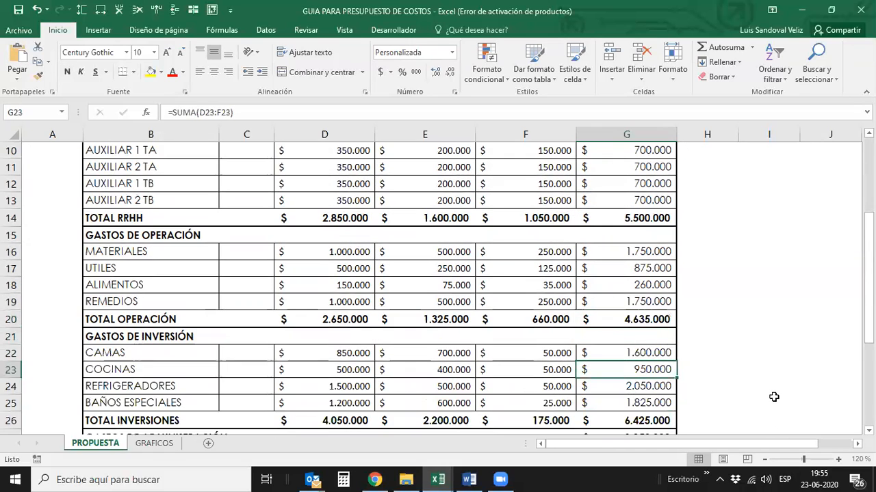
{"action": "scroll", "coordinate": [772, 396], "scroll_direction": "down", "scroll_amount": 4}
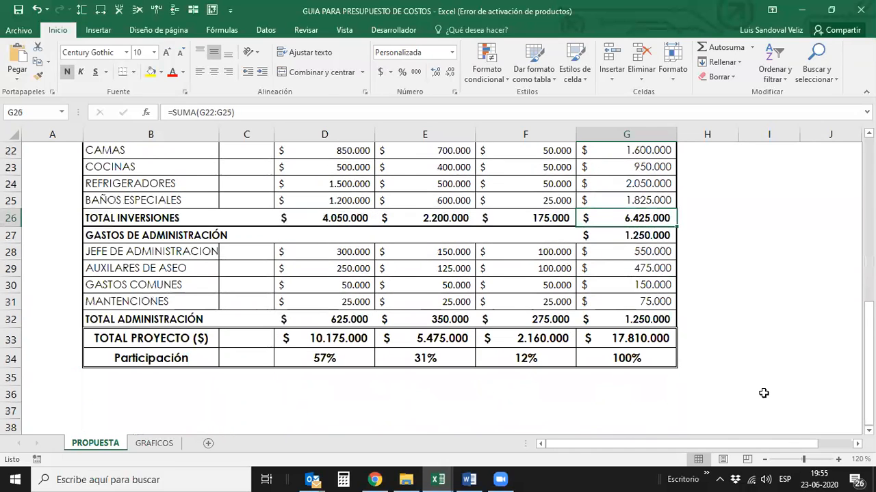
- Inspect the overall TOTAL PROYECTO formula in G33 and look back over the sections it adds up
{"action": "left_click", "coordinate": [661, 336]}
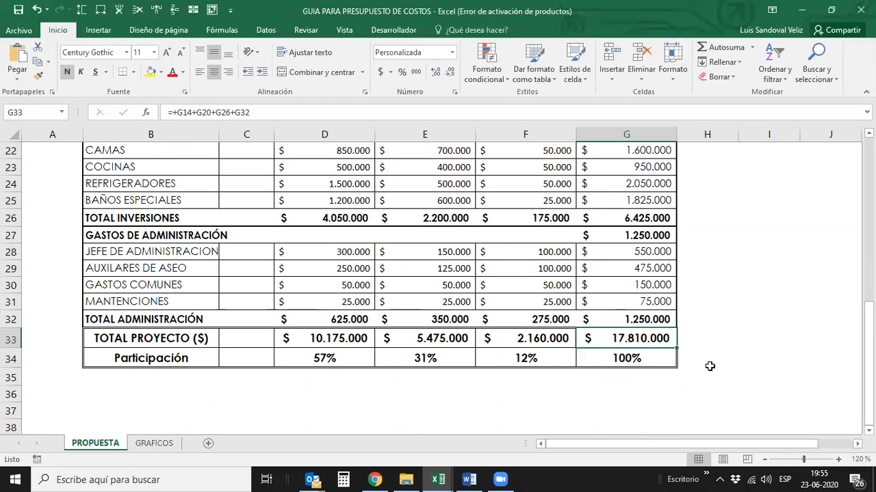
{"action": "scroll", "coordinate": [724, 351], "scroll_direction": "up", "scroll_amount": 3}
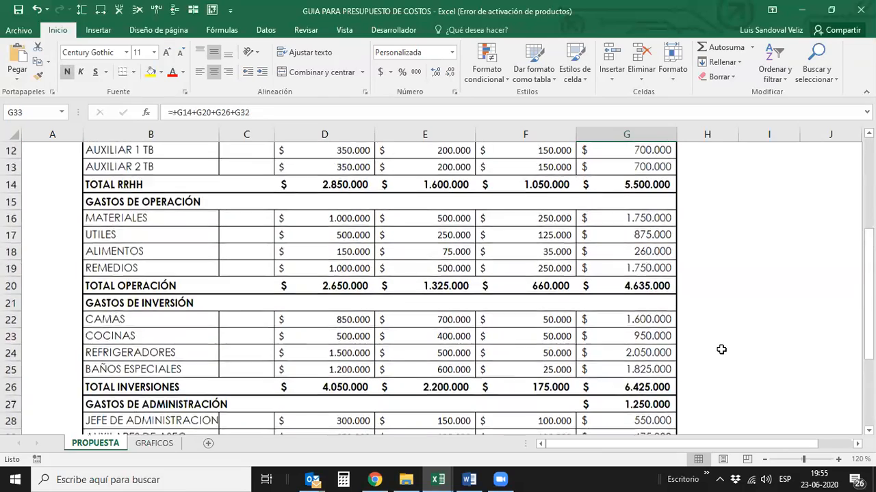
{"action": "scroll", "coordinate": [721, 350], "scroll_direction": "up", "scroll_amount": 4}
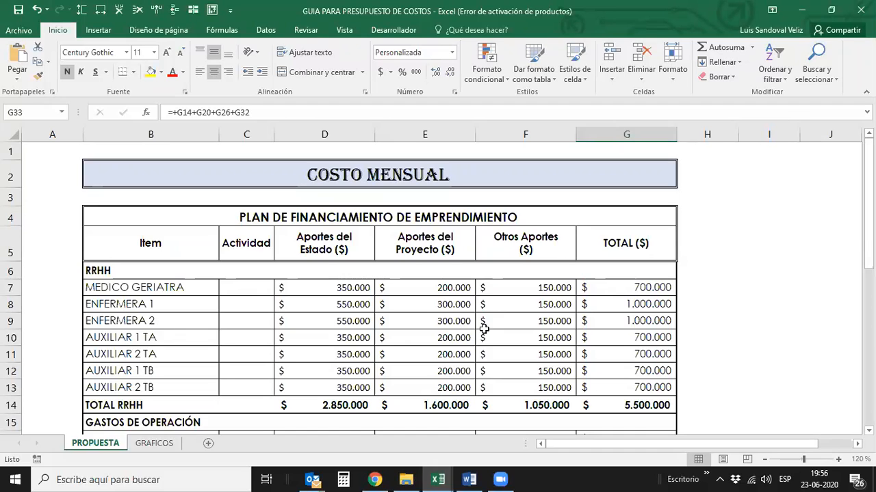
{"action": "scroll", "coordinate": [487, 331], "scroll_direction": "down", "scroll_amount": 5}
{"action": "scroll", "coordinate": [493, 333], "scroll_direction": "down", "scroll_amount": 4}
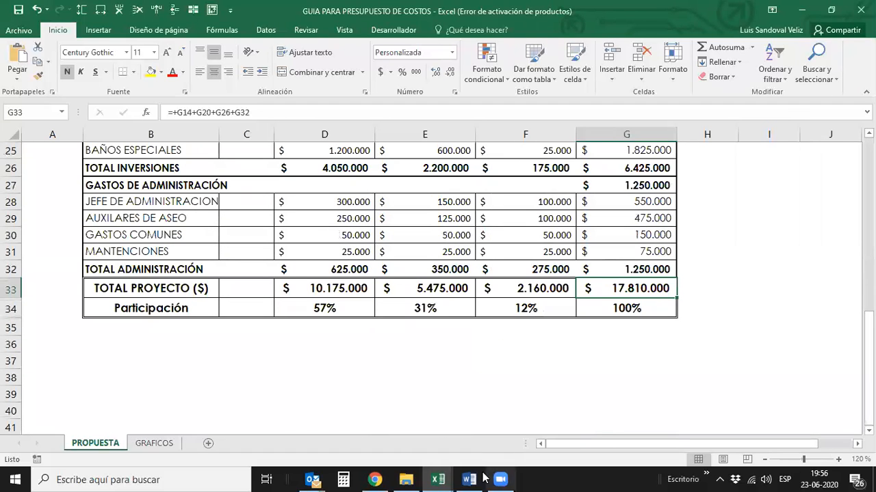
- Switch to the GUIA PARA PRESUPUESTO DE INGRESOS workbook and review the VALORES sheet from the Diciembre column up to the LISTADO DE PRECIOS heading
{"action": "mouse_move", "coordinate": [437, 479]}
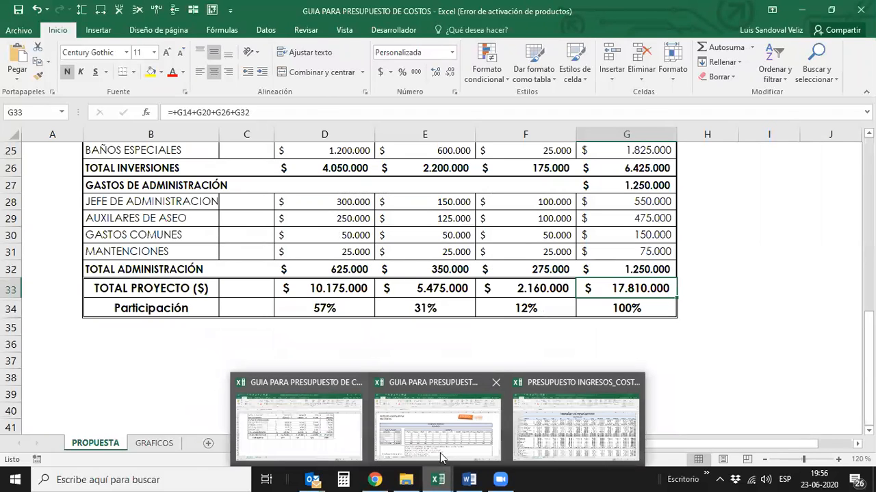
{"action": "left_click", "coordinate": [435, 425]}
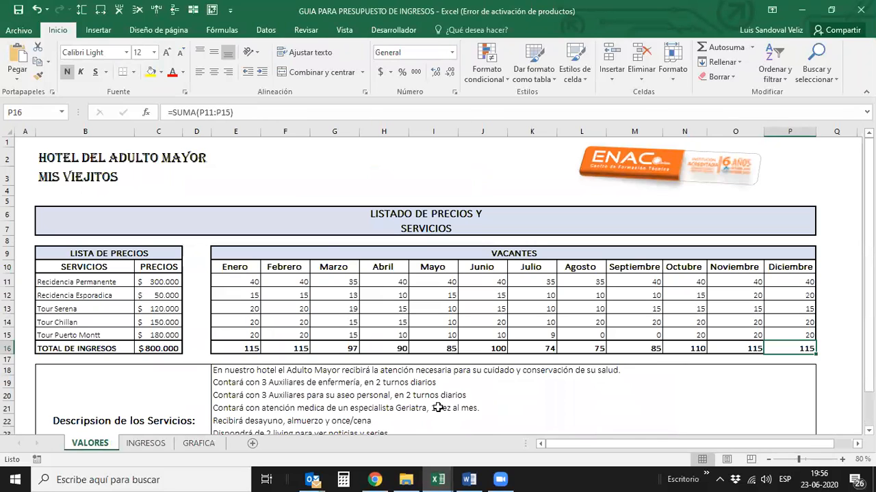
{"action": "key", "text": "Up"}
{"action": "key", "text": "Up"}
{"action": "key", "text": "Up"}
{"action": "key", "text": "Up"}
{"action": "key", "text": "Up"}
{"action": "key", "text": "Up"}
{"action": "key", "text": "Up"}
{"action": "key", "text": "Up"}
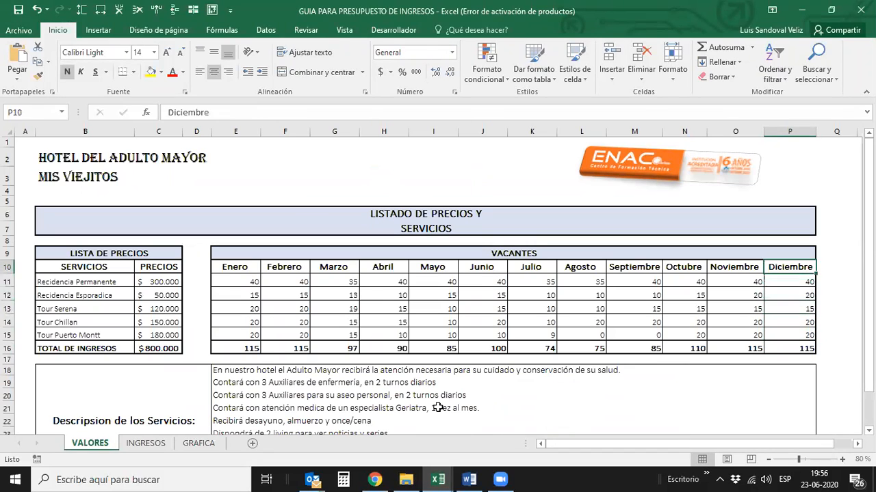
{"action": "key", "text": "Down"}
{"action": "key", "text": "Up"}
{"action": "key", "text": "Up"}
{"action": "key", "text": "Up"}
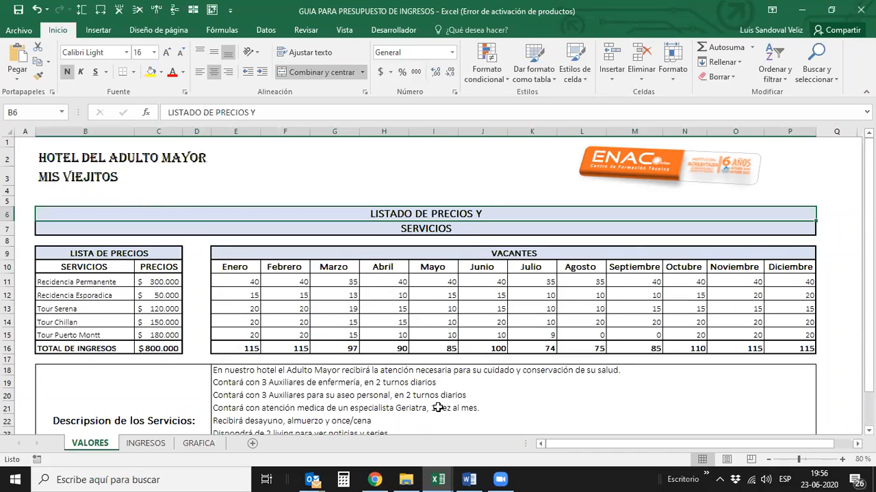
- Examine the LISTA DE PRECIOS headings and the Residencia Permanente row across to its Enero vacancies
{"action": "key", "text": "Down"}
{"action": "key", "text": "Left"}
{"action": "key", "text": "Down"}
{"action": "key", "text": "Down"}
{"action": "key", "text": "Right"}
{"action": "key", "text": "Down"}
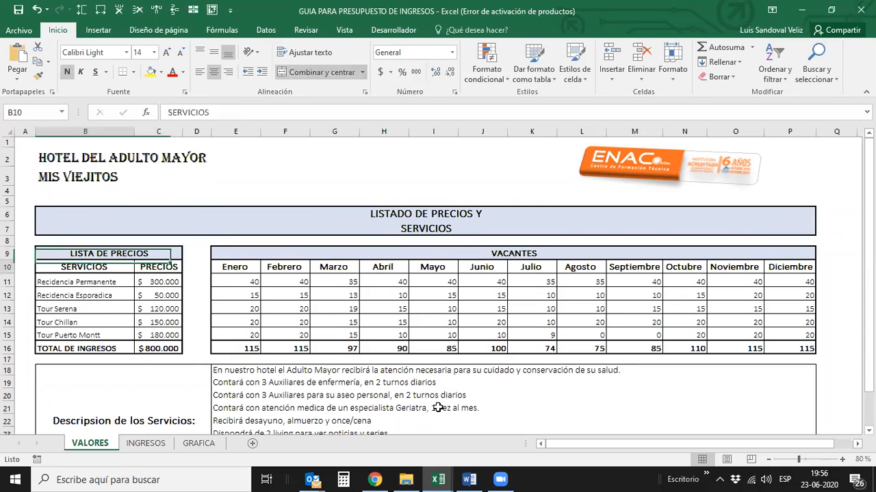
{"action": "key", "text": "Down"}
{"action": "key", "text": "Right"}
{"action": "key", "text": "Right"}
{"action": "key", "text": "Right"}
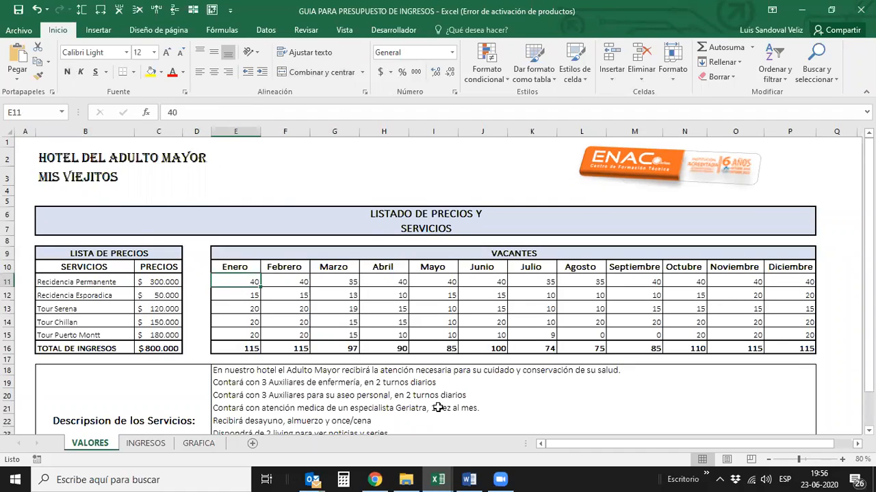
- Go through the monthly VACANTES for Residencia Permanente across the year and return to Enero
{"action": "key", "text": "Right"}
{"action": "key", "text": "Right"}
{"action": "key", "text": "Right"}
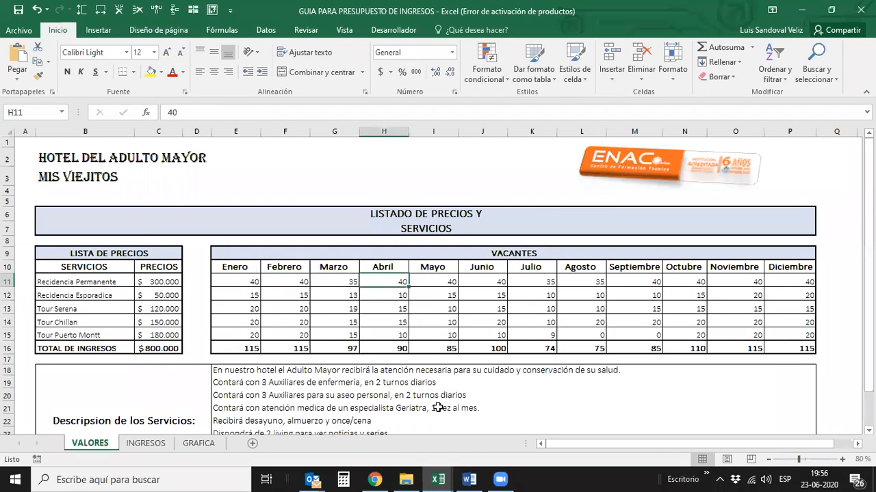
{"action": "key", "text": "Right"}
{"action": "key", "text": "Right"}
{"action": "key", "text": "Right"}
{"action": "key", "text": "Right"}
{"action": "key", "text": "Right"}
{"action": "key", "text": "Right"}
{"action": "key", "text": "Right"}
{"action": "key", "text": "Right"}
{"action": "key", "text": "ctrl+Left"}
{"action": "key", "text": "Right"}
{"action": "key", "text": "Left"}
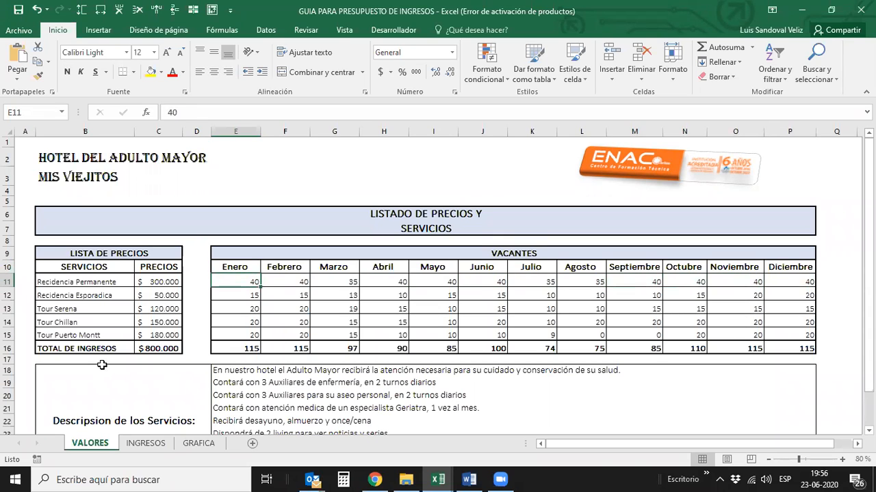
- Compare the Residencia Permanente price with its Enero vacancies, closing the mail notification that covers the sheet
{"action": "key", "text": "Left"}
{"action": "key", "text": "Left"}
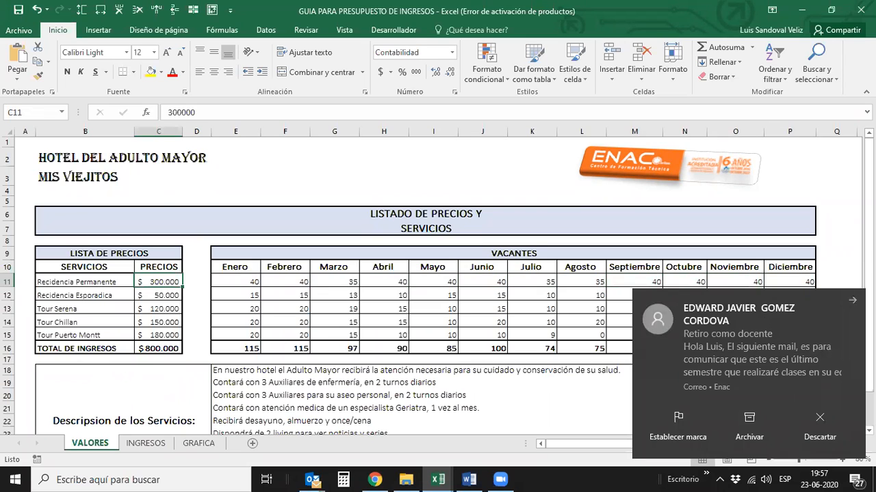
{"action": "left_click", "coordinate": [852, 301]}
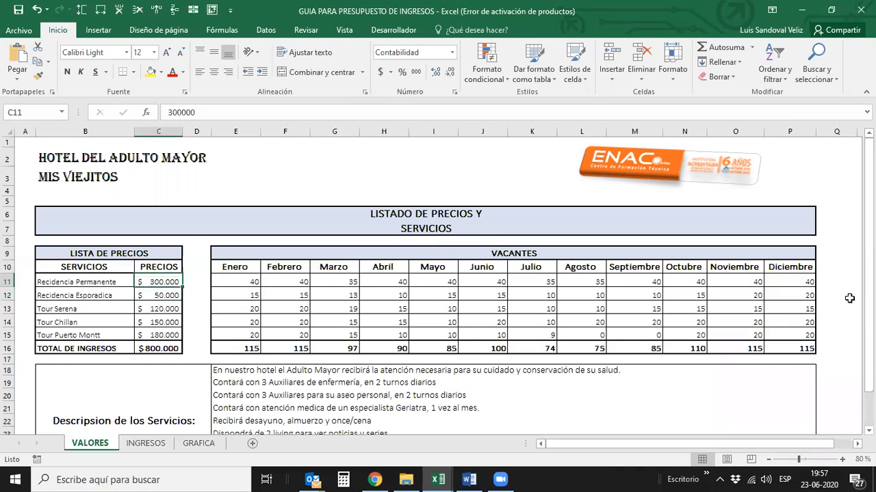
{"action": "key", "text": "Left"}
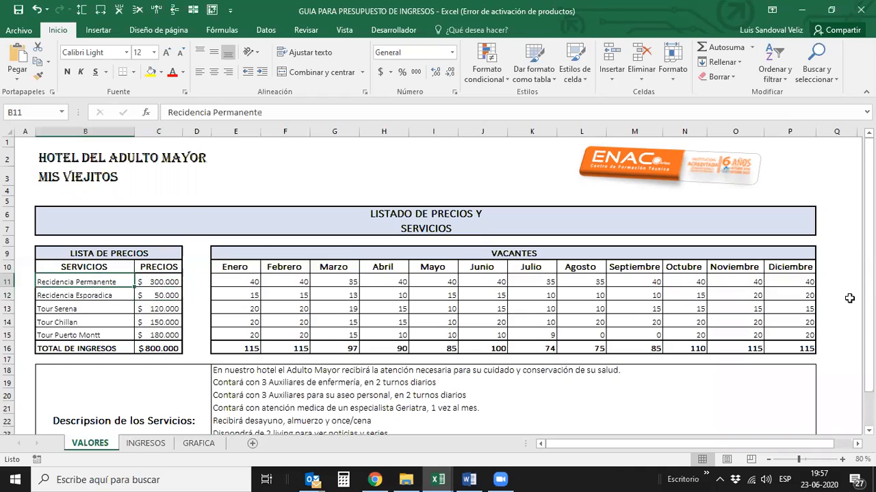
{"action": "key", "text": "Right"}
{"action": "key", "text": "Right"}
{"action": "key", "text": "Right"}
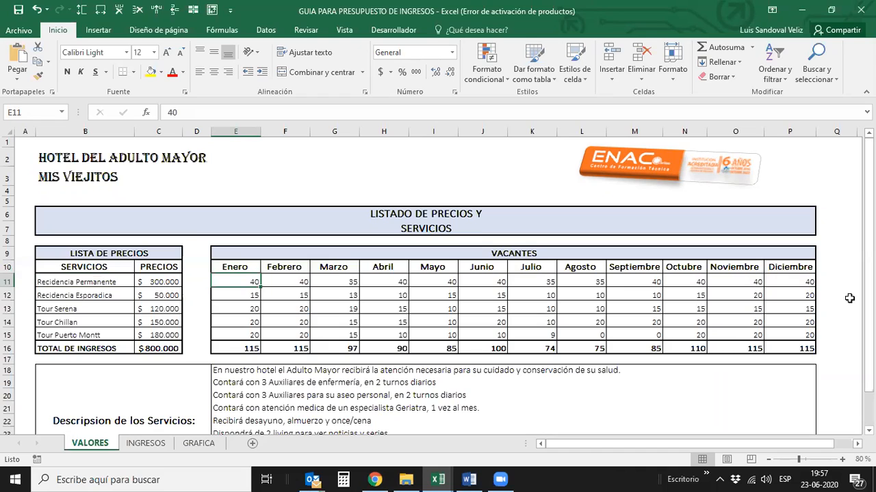
{"action": "key", "text": "Left"}
{"action": "key", "text": "Left"}
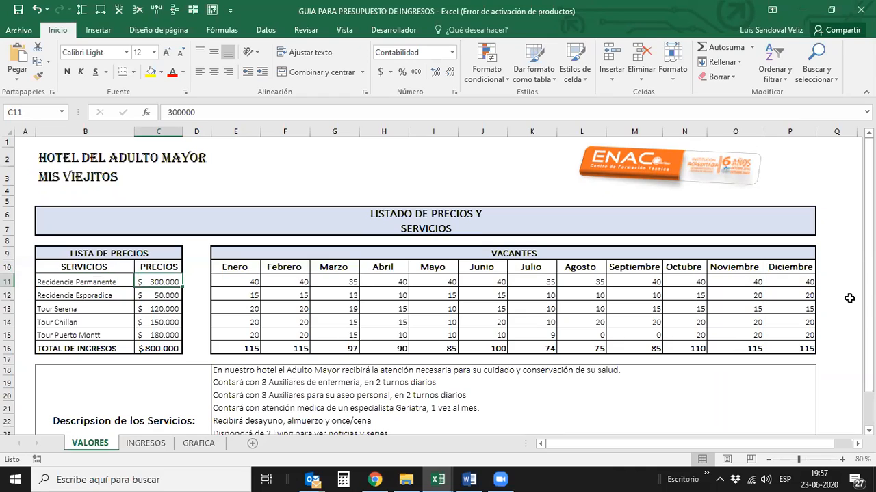
- Compare the Residencia Esporadica price with its Enero vacancies and return to the Enero vacancies of Residencia Permanente
{"action": "key", "text": "Down"}
{"action": "key", "text": "Right"}
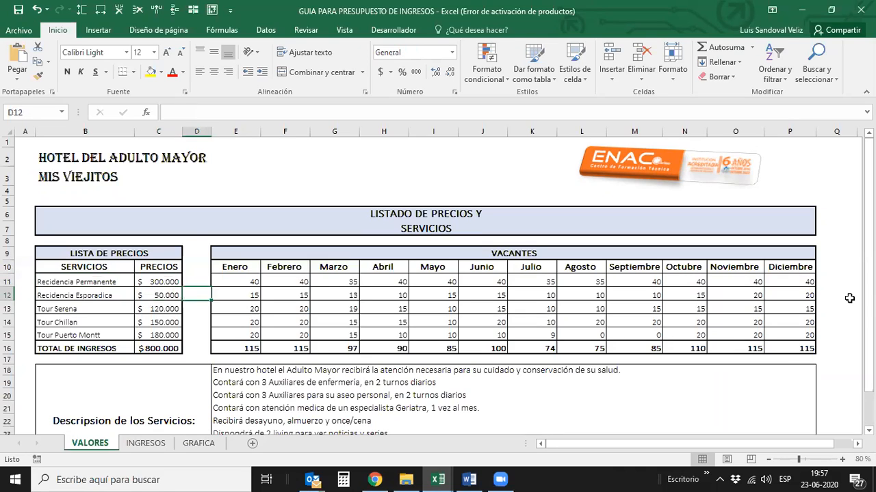
{"action": "key", "text": "Right"}
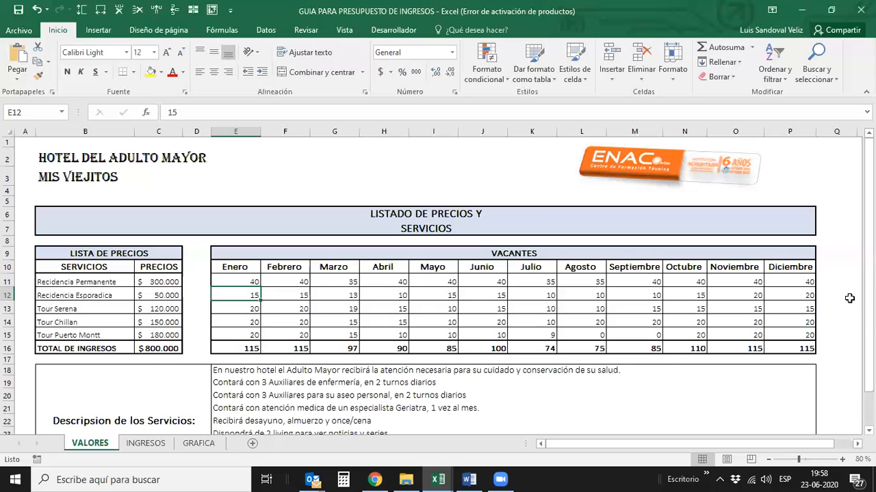
{"action": "key", "text": "Down"}
{"action": "key", "text": "Up"}
- Highlight the Enero vacancies of Residencia Permanente and Residencia Esporadica together and move on to the Tour Serena vacancies
{"action": "key", "text": "Up"}
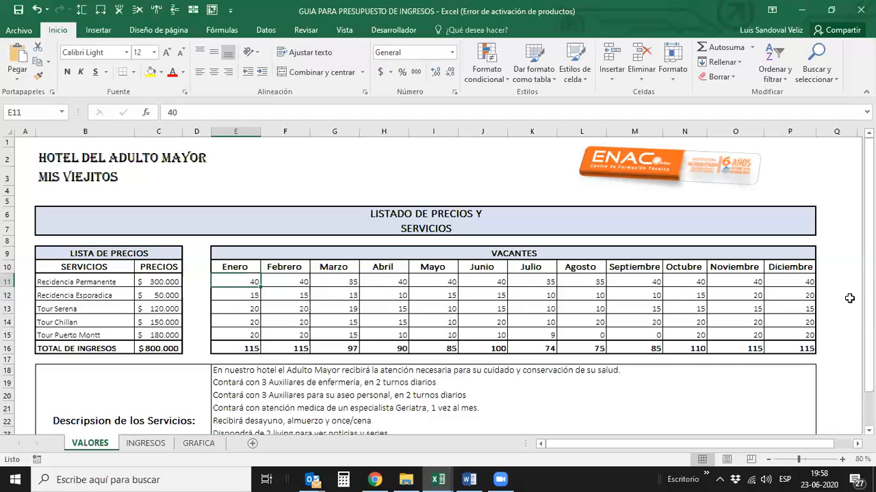
{"action": "key", "text": "Down"}
{"action": "key", "text": "Up"}
{"action": "key", "text": "shift+Down"}
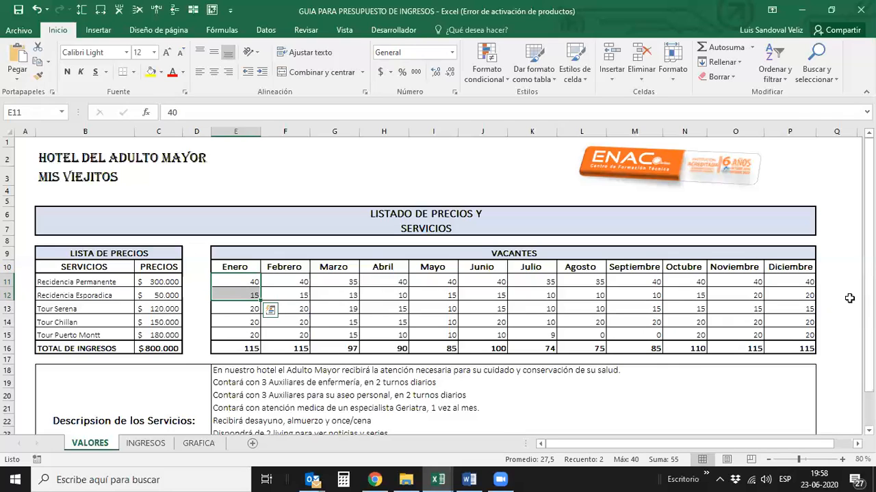
{"action": "key", "text": "Down"}
{"action": "key", "text": "Down"}
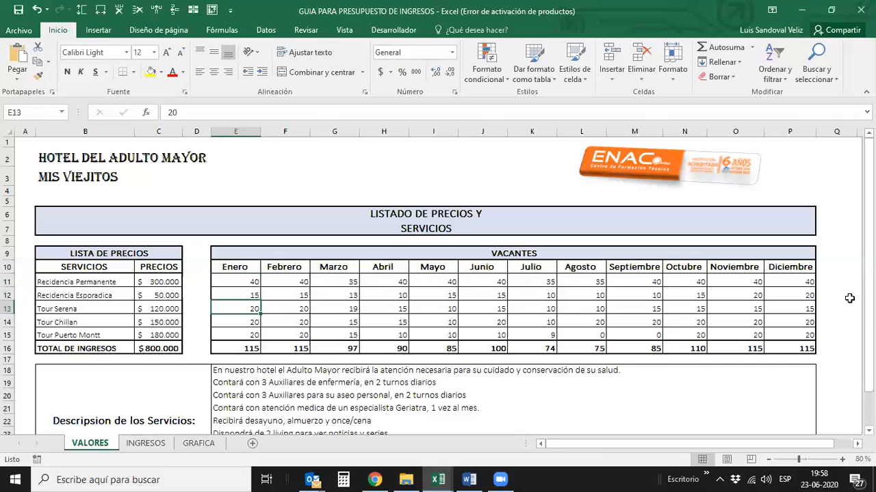
- Go through the prices of Tour Serena, Tour Chillan and Tour Puerto Montt and return to the Tour Serena price
{"action": "key", "text": "Left"}
{"action": "key", "text": "Left"}
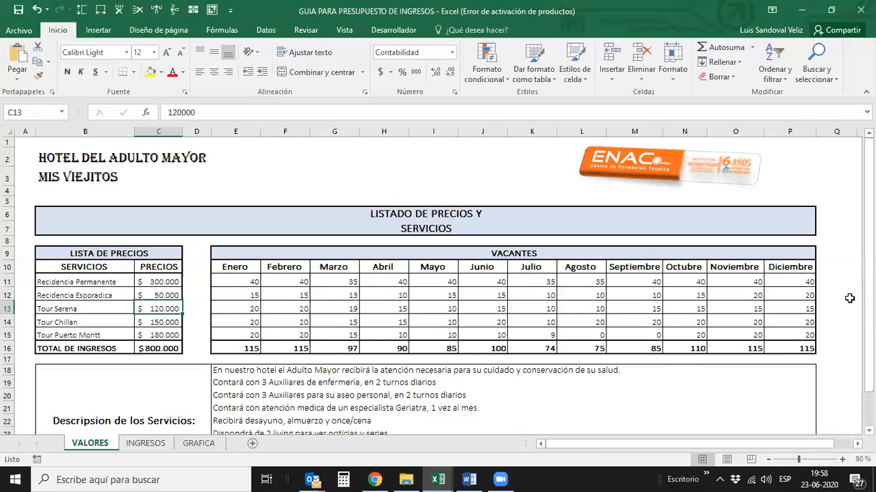
{"action": "key", "text": "Down"}
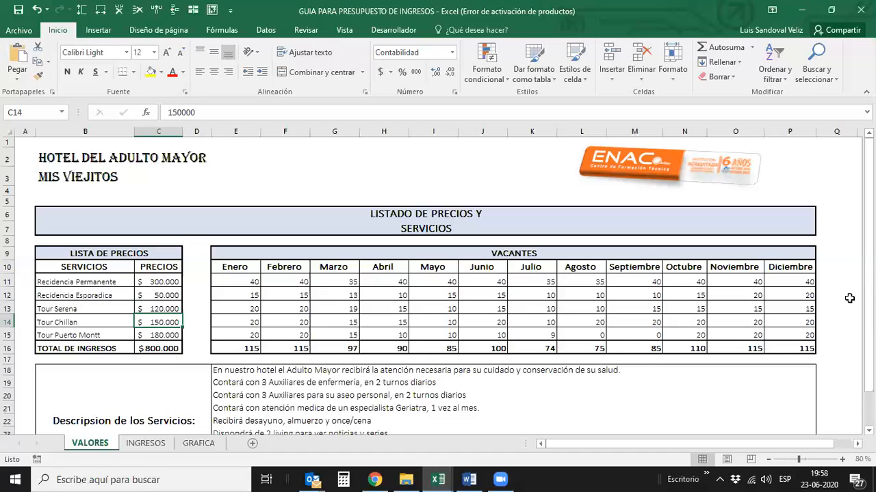
{"action": "key", "text": "Down"}
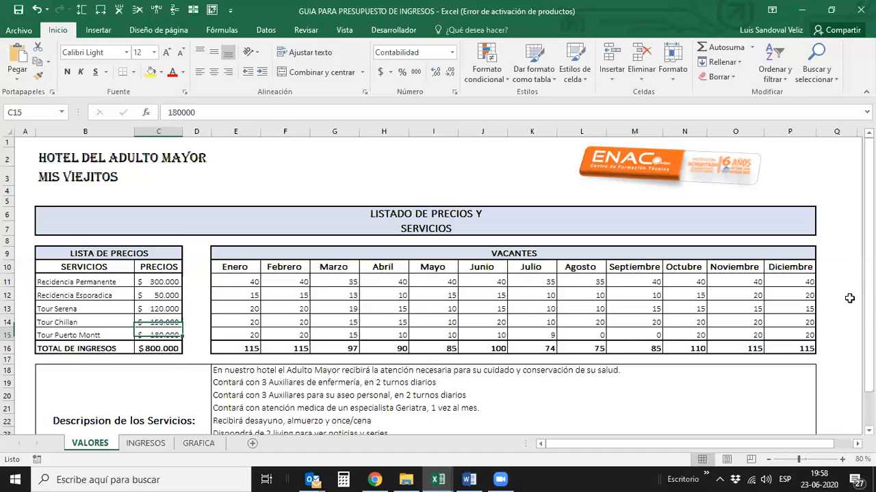
{"action": "key", "text": "Up"}
{"action": "key", "text": "Up"}
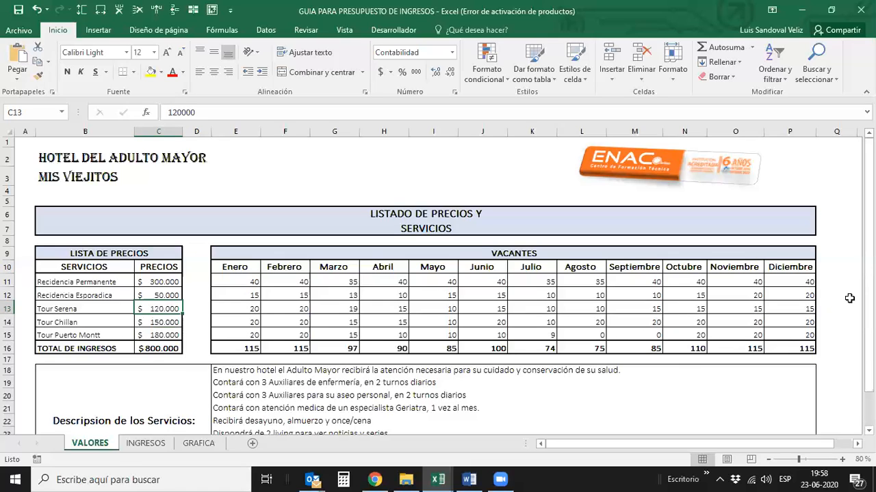
{"action": "key", "text": "Down"}
{"action": "key", "text": "Down"}
{"action": "key", "text": "Up"}
{"action": "key", "text": "Up"}
- Compare the Tour Serena price with its Enero vacancies, ending on the vacancies cell
{"action": "key", "text": "Right"}
{"action": "key", "text": "Right"}
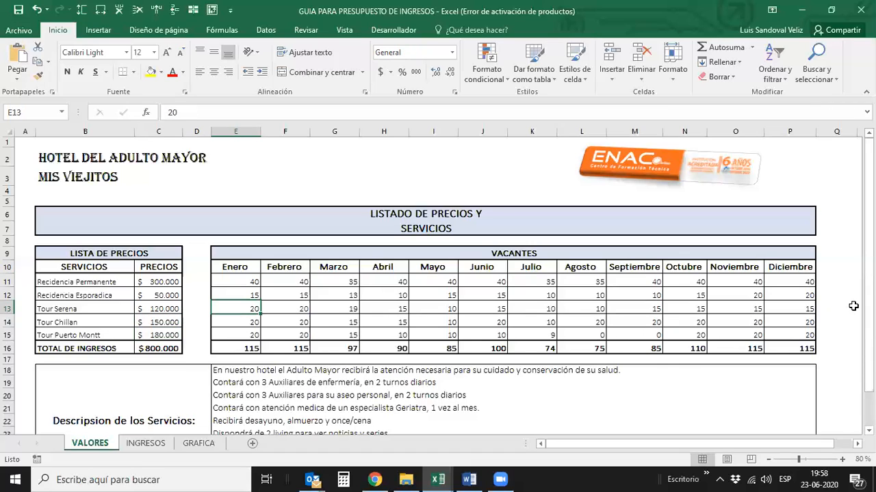
{"action": "key", "text": "Left"}
{"action": "key", "text": "Left"}
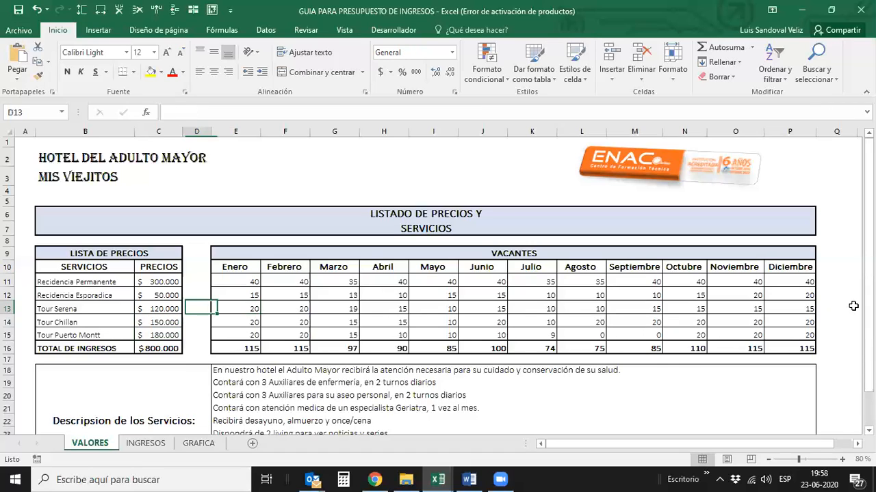
{"action": "key", "text": "Right"}
{"action": "key", "text": "Right"}
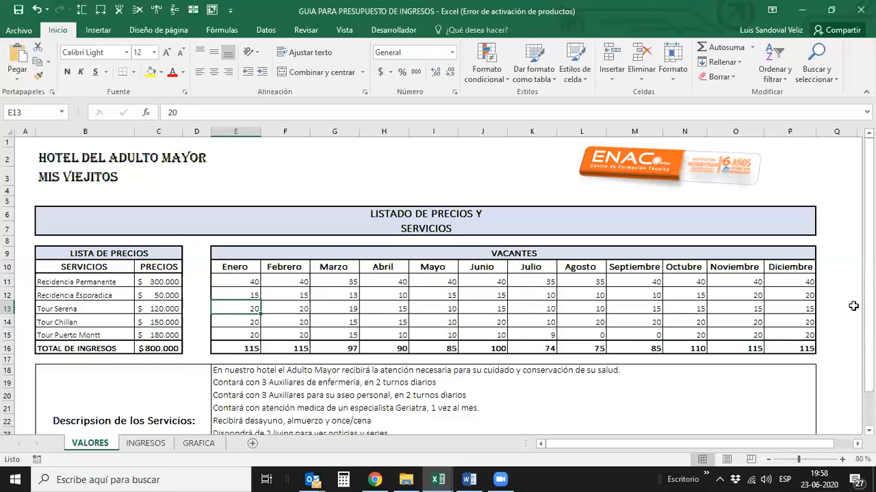
{"action": "key", "text": "Left"}
{"action": "key", "text": "Left"}
{"action": "key", "text": "Right"}
{"action": "key", "text": "Right"}
- Read the service description block below the price list and the vacancies table
{"action": "scroll", "coordinate": [739, 410], "scroll_direction": "down", "scroll_amount": 1}
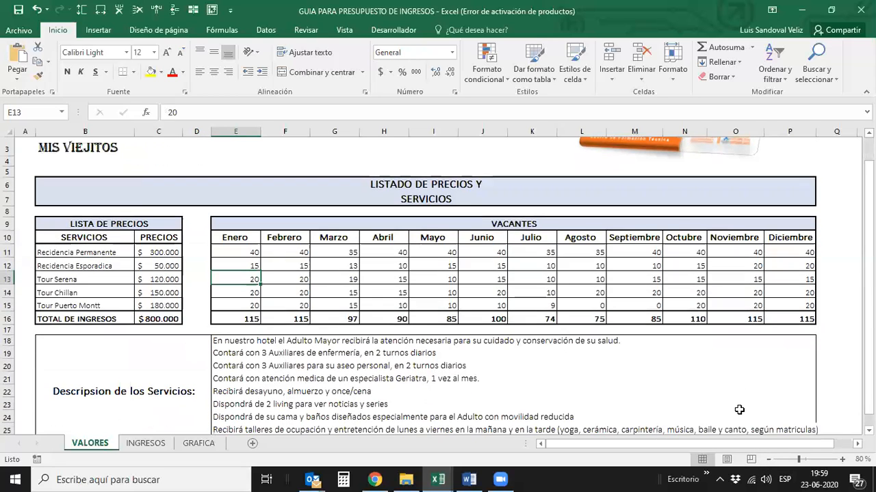
{"action": "scroll", "coordinate": [739, 409], "scroll_direction": "down", "scroll_amount": 2}
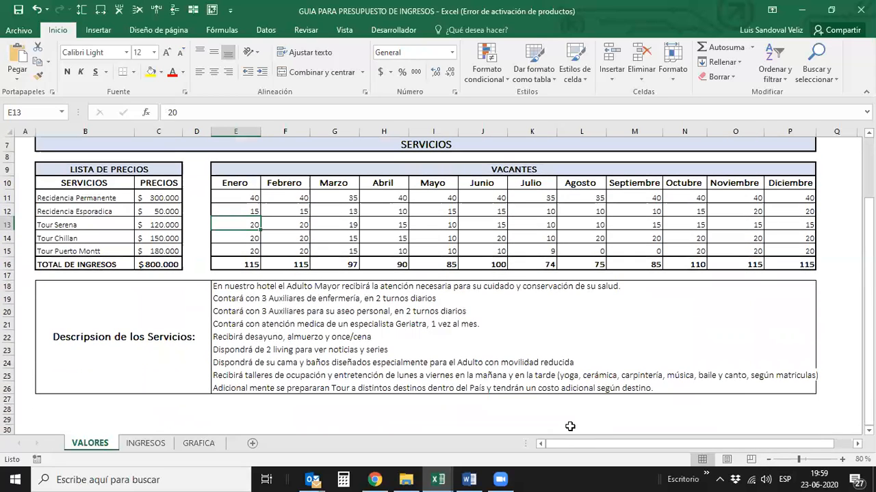
{"action": "scroll", "coordinate": [569, 426], "scroll_direction": "up", "scroll_amount": 1}
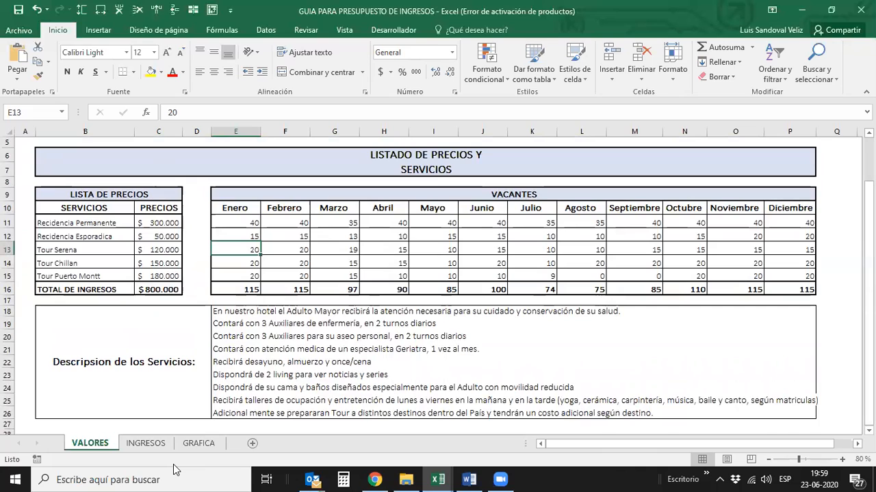
- Open the INGRESOS sheet and inspect the Enero formulas for both residencias and the febrero formulas for Residencia Esporadica and Tour Serena
{"action": "left_click", "coordinate": [145, 443]}
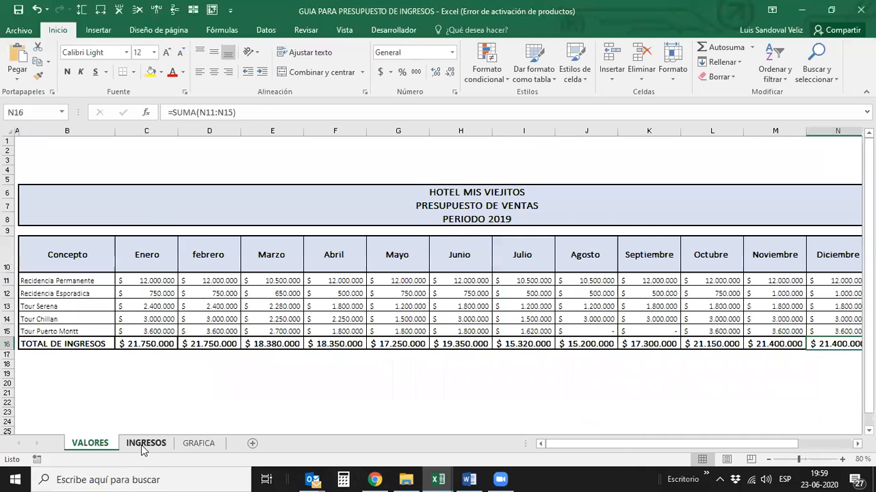
{"action": "left_click", "coordinate": [144, 281]}
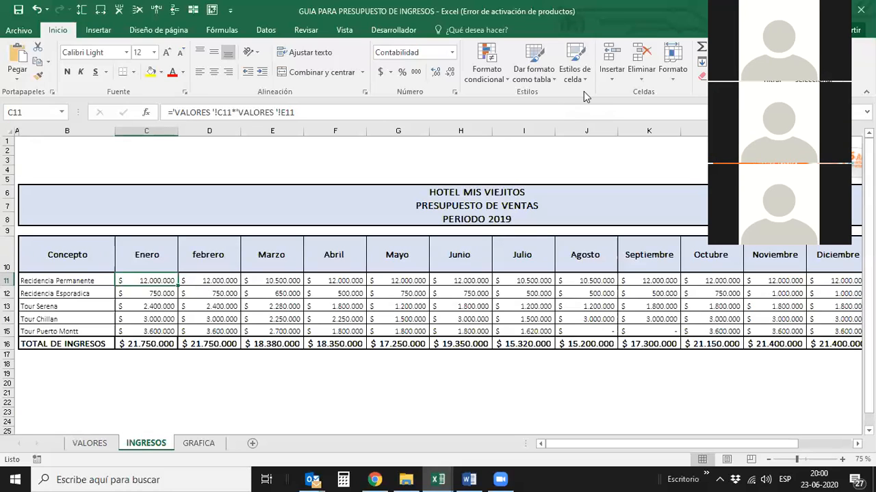
{"action": "key", "text": "Down"}
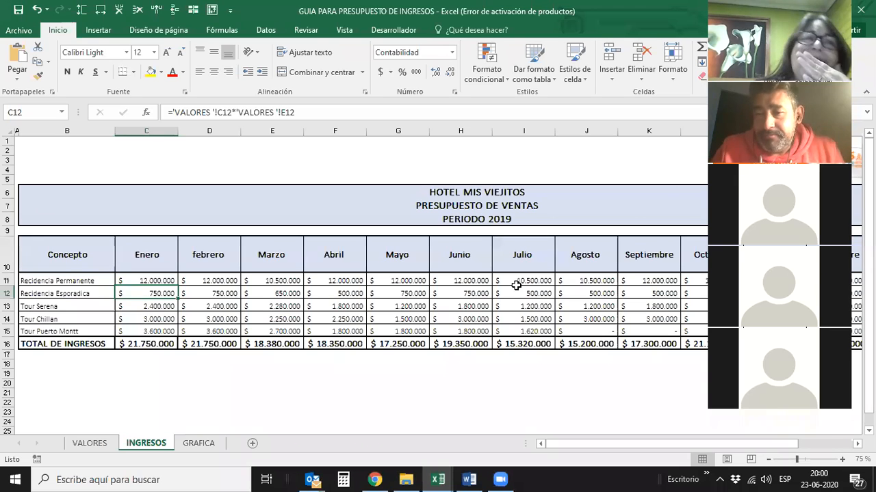
{"action": "key", "text": "Right"}
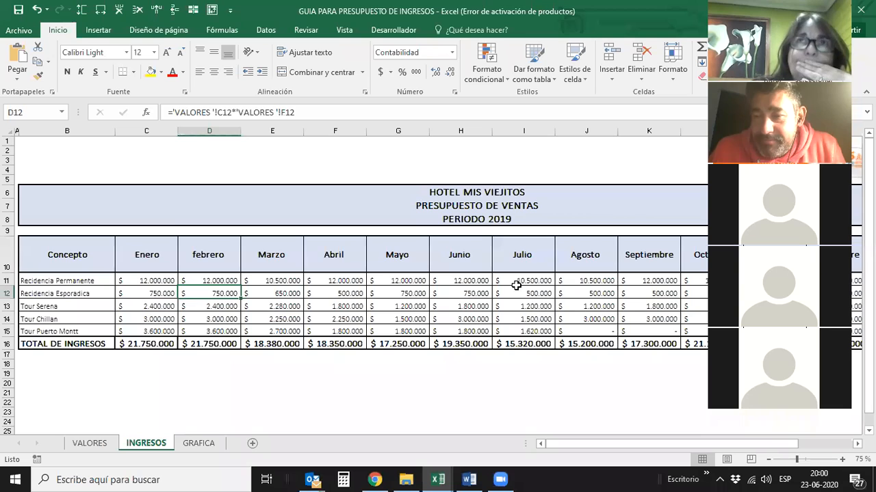
{"action": "key", "text": "Down"}
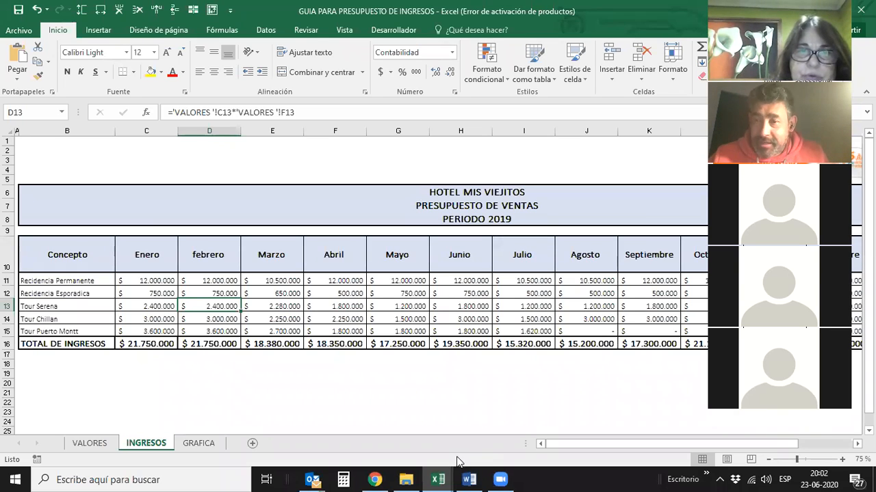
- Switch to the GUIA PARA PRESUPUESTO DE COSTOS workbook and view the financing plan from its project total up to the RRHH section
{"action": "mouse_move", "coordinate": [432, 478]}
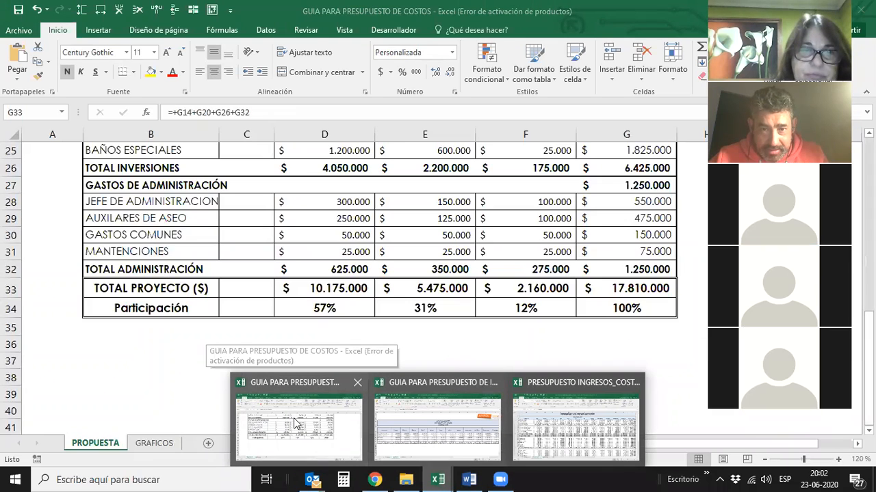
{"action": "left_click", "coordinate": [294, 418]}
{"action": "scroll", "coordinate": [312, 373], "scroll_direction": "up", "scroll_amount": 4}
{"action": "scroll", "coordinate": [312, 374], "scroll_direction": "down", "scroll_amount": 2}
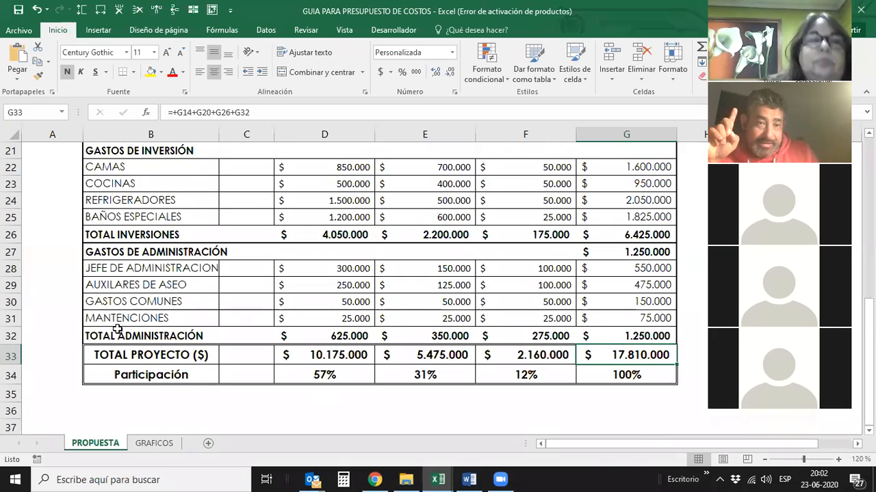
{"action": "scroll", "coordinate": [165, 334], "scroll_direction": "up", "scroll_amount": 1}
{"action": "scroll", "coordinate": [165, 334], "scroll_direction": "up", "scroll_amount": 5}
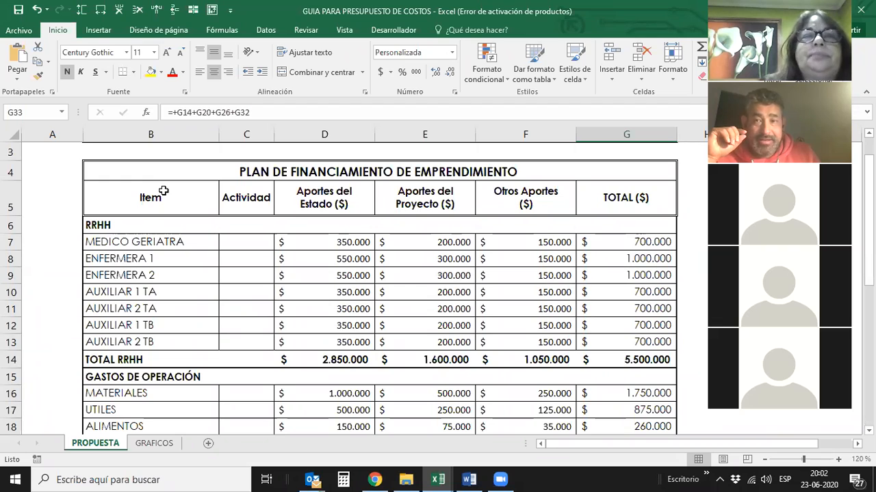
- Review the cost items from MEDICO GERIATRA through ALIMENTOS and the investment and administration expenses to the overall TOTAL PROYECTO cell
{"action": "left_click", "coordinate": [161, 244]}
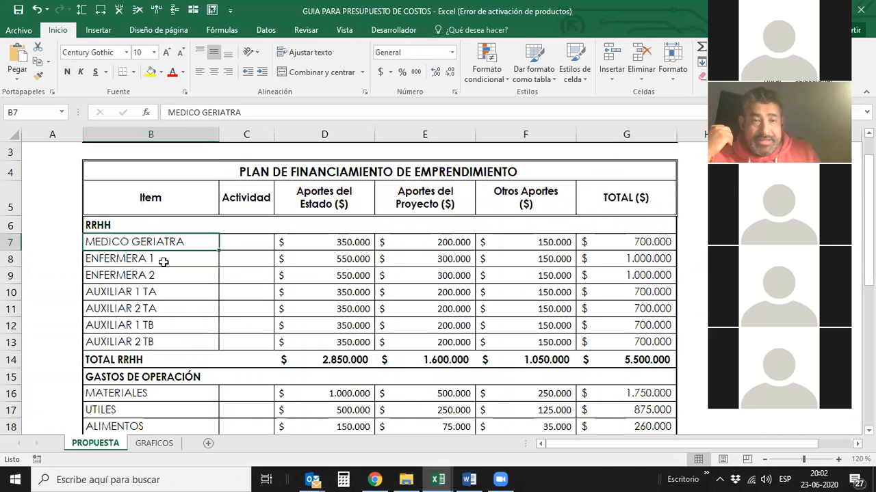
{"action": "left_click", "coordinate": [165, 262]}
{"action": "scroll", "coordinate": [166, 262], "scroll_direction": "down", "scroll_amount": 2}
{"action": "left_click", "coordinate": [149, 199]}
{"action": "left_click", "coordinate": [175, 298]}
{"action": "scroll", "coordinate": [175, 298], "scroll_direction": "down", "scroll_amount": 2}
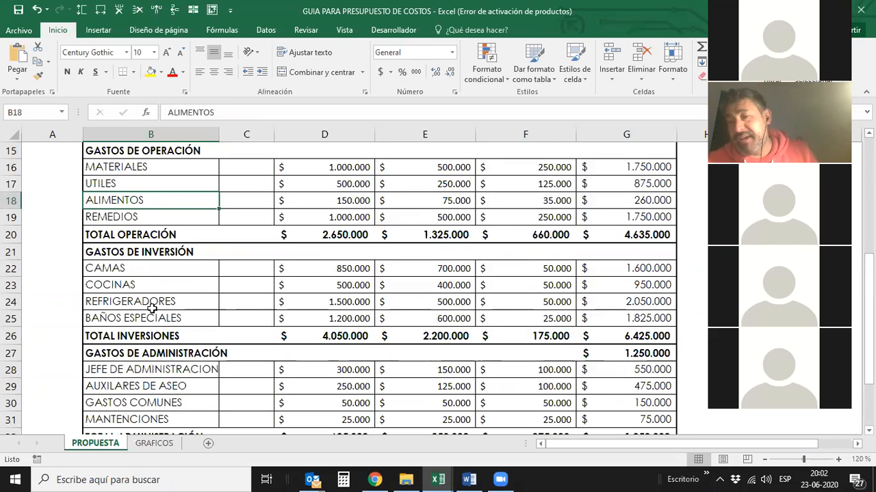
{"action": "scroll", "coordinate": [151, 309], "scroll_direction": "down", "scroll_amount": 1}
{"action": "scroll", "coordinate": [151, 310], "scroll_direction": "down", "scroll_amount": 1}
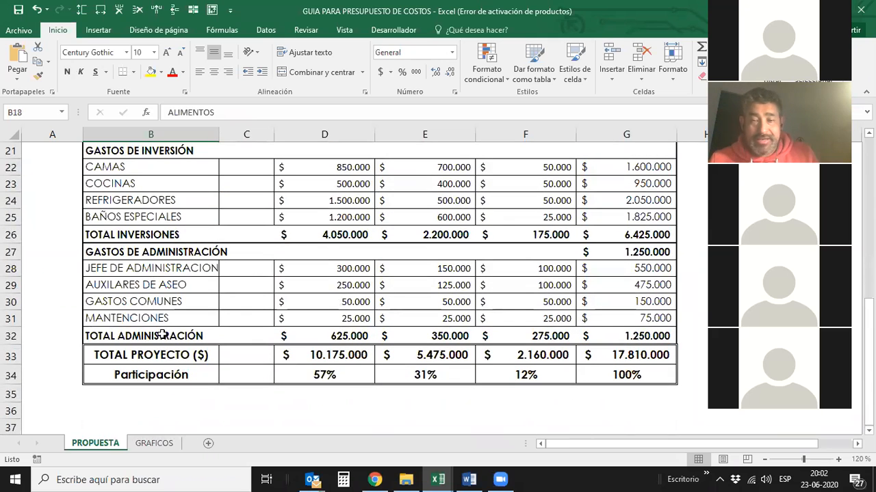
{"action": "left_click", "coordinate": [616, 363]}
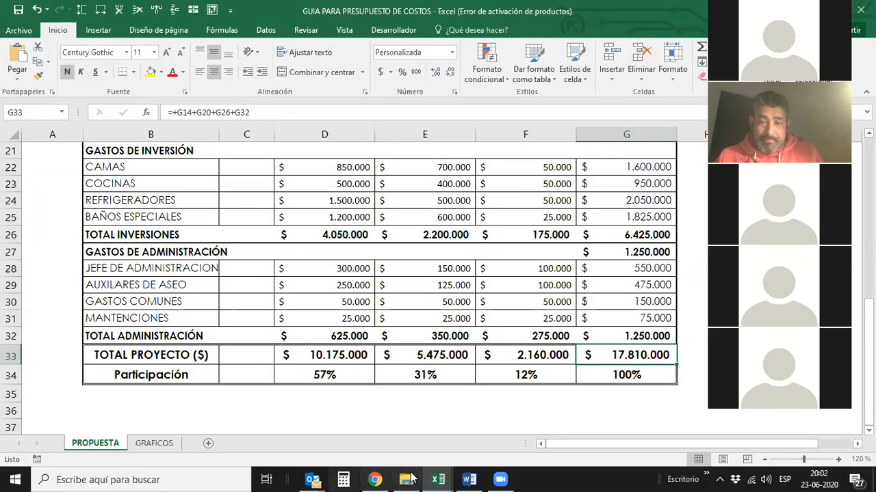
- Switch back to the GUIA PARA PRESUPUESTO DE INGRESOS workbook and open its VALORES sheet
{"action": "left_click", "coordinate": [446, 479]}
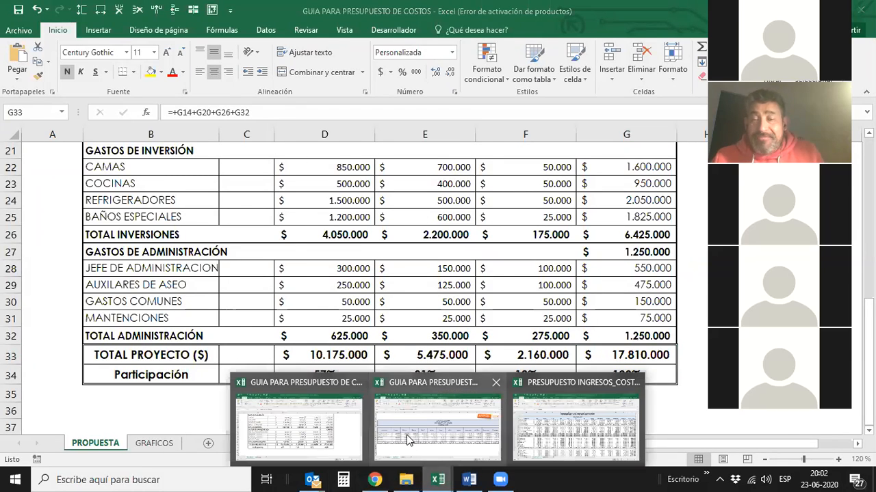
{"action": "mouse_move", "coordinate": [408, 439]}
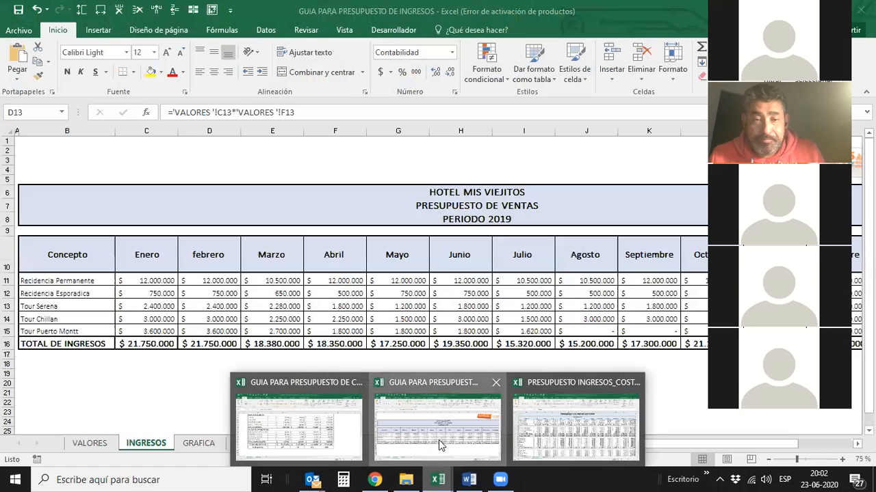
{"action": "left_click", "coordinate": [438, 440]}
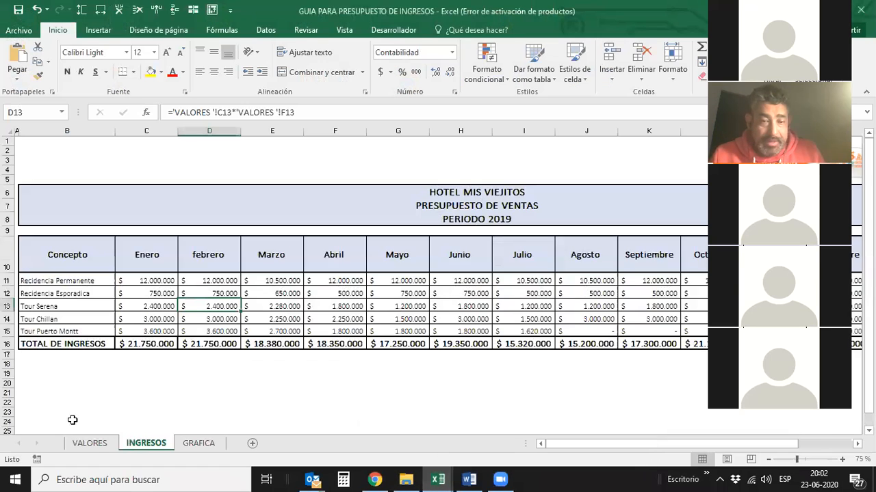
{"action": "left_click", "coordinate": [94, 445]}
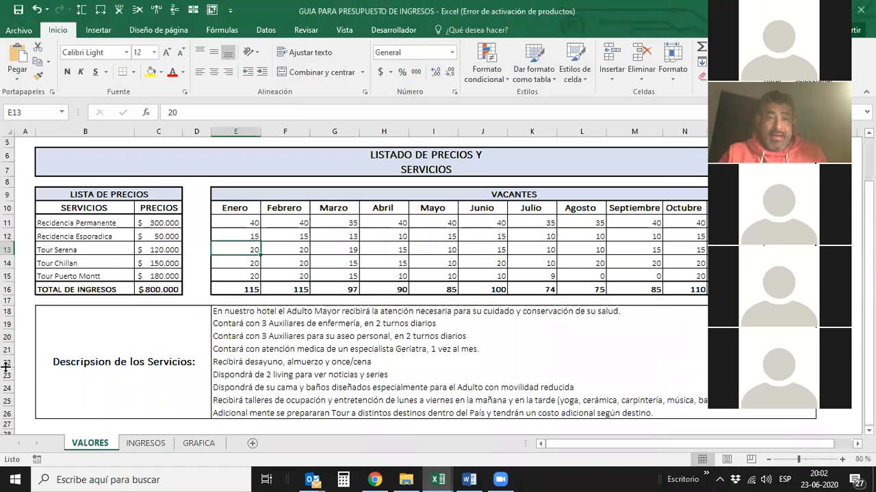
- Locate the Enero vacancies of Residencia Permanente and compare them with that service's price
{"action": "key", "text": "Up"}
{"action": "key", "text": "Up"}
{"action": "key", "text": "Up"}
{"action": "key", "text": "Down"}
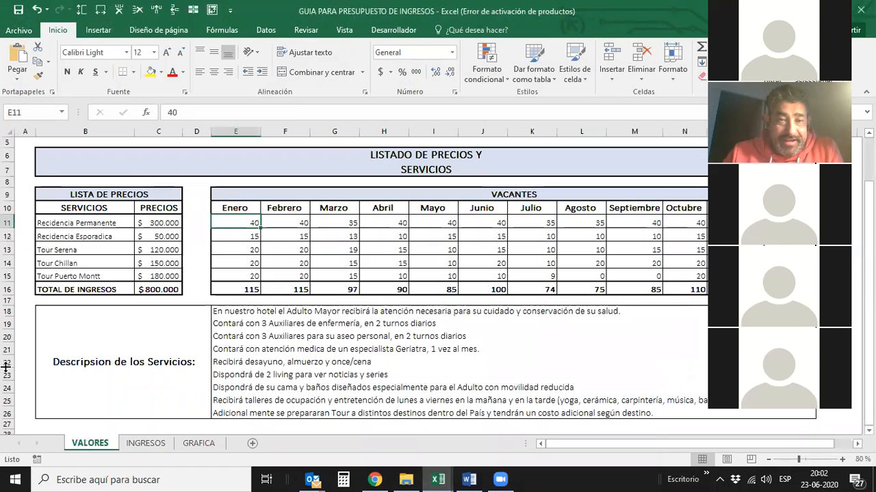
{"action": "key", "text": "Left"}
{"action": "key", "text": "Left"}
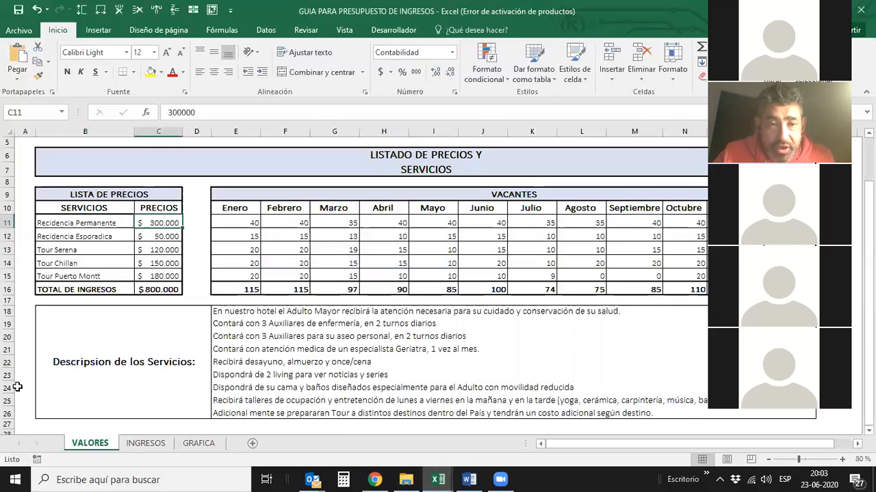
{"action": "key", "text": "Right"}
{"action": "key", "text": "Right"}
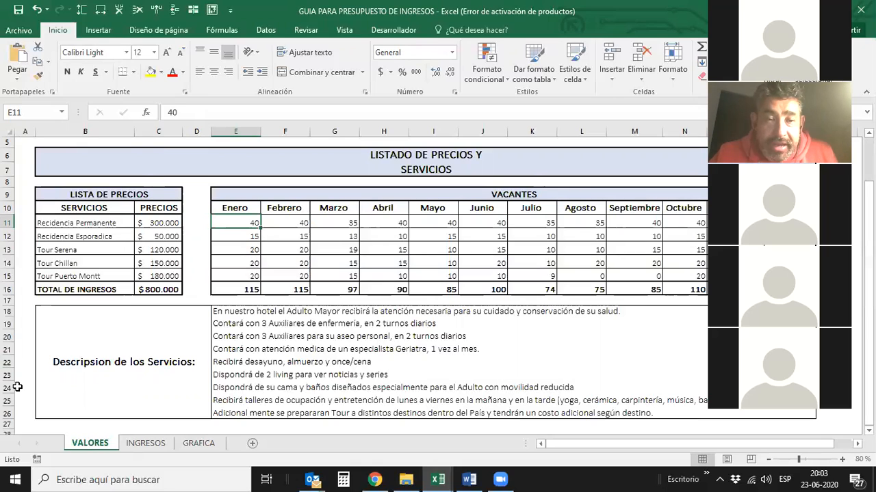
- Check the Residencia Permanente price against its Enero vacancies again and move on to the Residencia Esporadica price
{"action": "key", "text": "Left"}
{"action": "key", "text": "Left"}
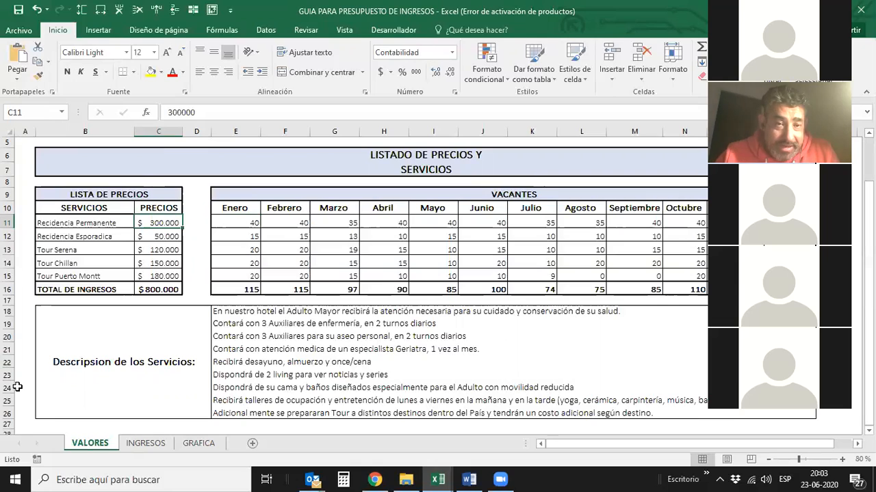
{"action": "key", "text": "Right"}
{"action": "key", "text": "Right"}
{"action": "key", "text": "Left"}
{"action": "key", "text": "Left"}
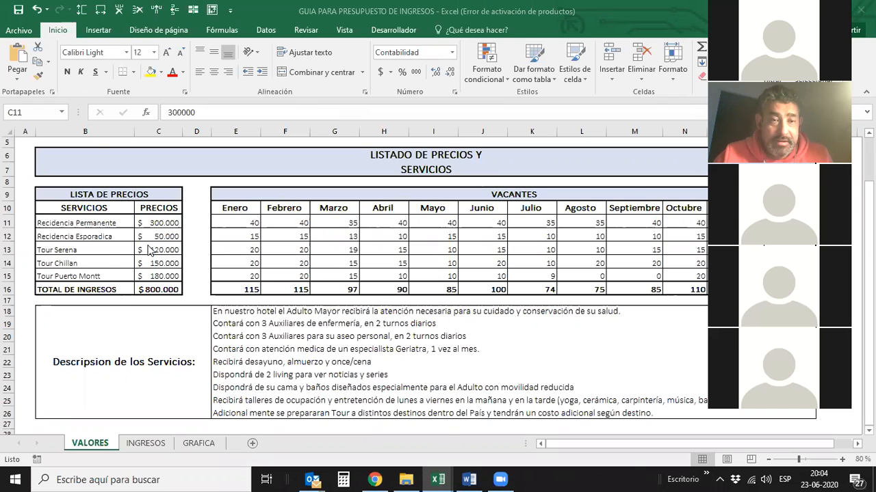
{"action": "left_click", "coordinate": [160, 217]}
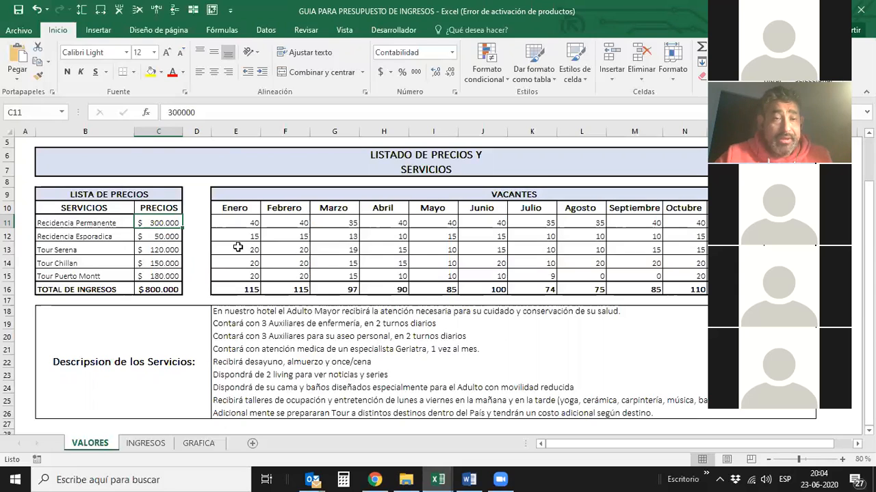
{"action": "left_click", "coordinate": [149, 234]}
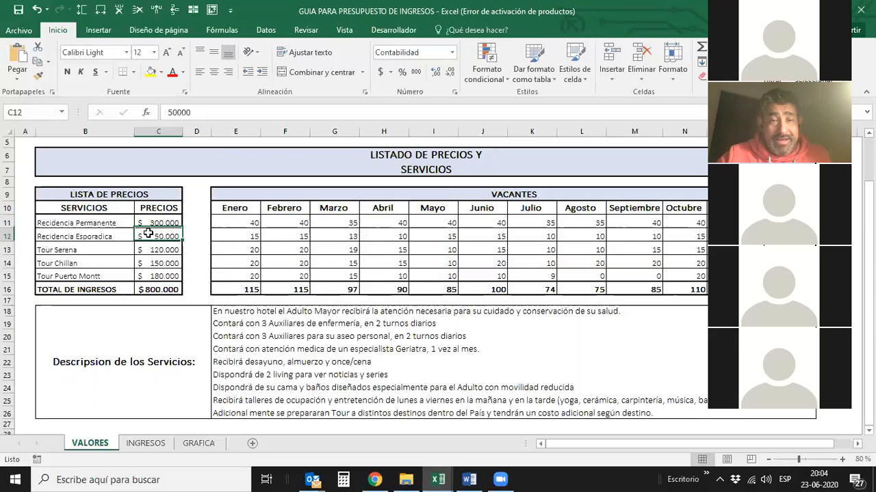
- Check the Enero vacancies of Residencia Esporadica, then review the Enero column of the INGRESOS sheet down to TOTAL DE INGRESOS
{"action": "left_click", "coordinate": [245, 236]}
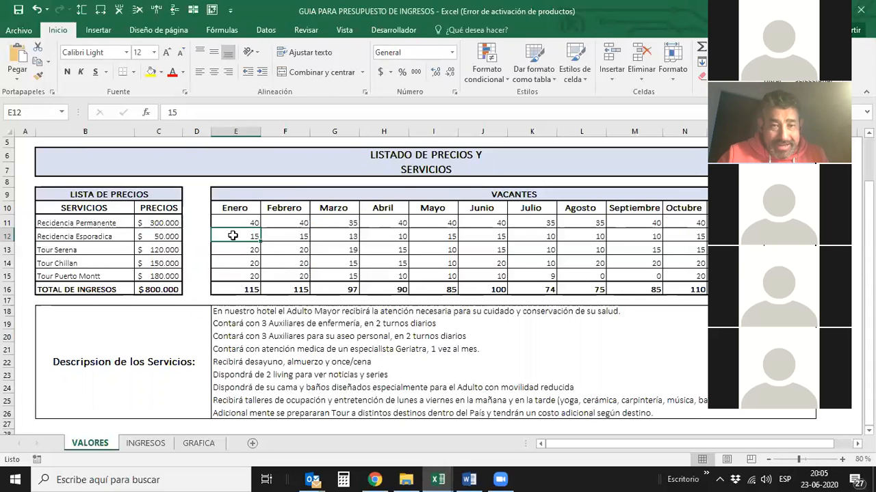
{"action": "left_click", "coordinate": [148, 444]}
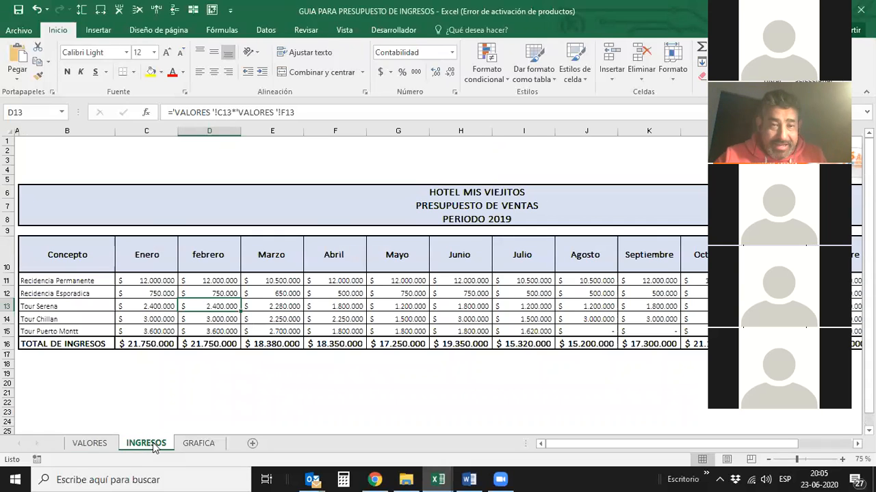
{"action": "left_click", "coordinate": [139, 283]}
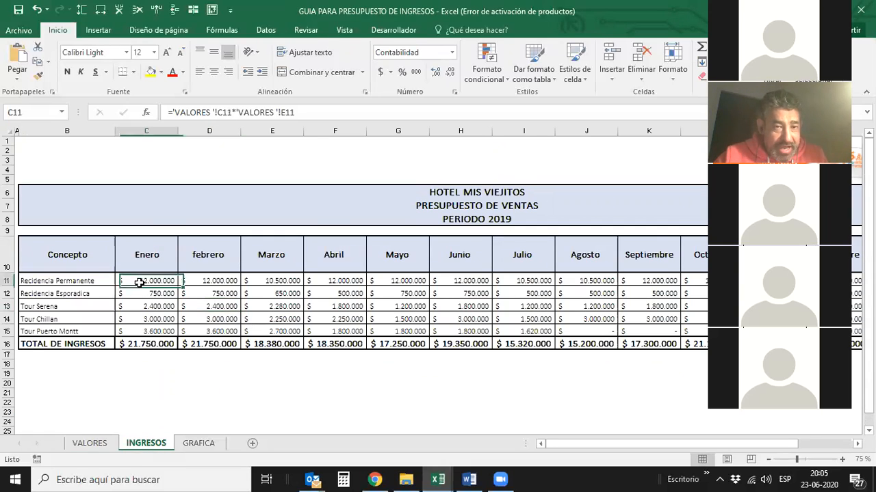
{"action": "key", "text": "Down"}
{"action": "key", "text": "Down"}
{"action": "key", "text": "Down"}
{"action": "key", "text": "Down"}
{"action": "key", "text": "Down"}
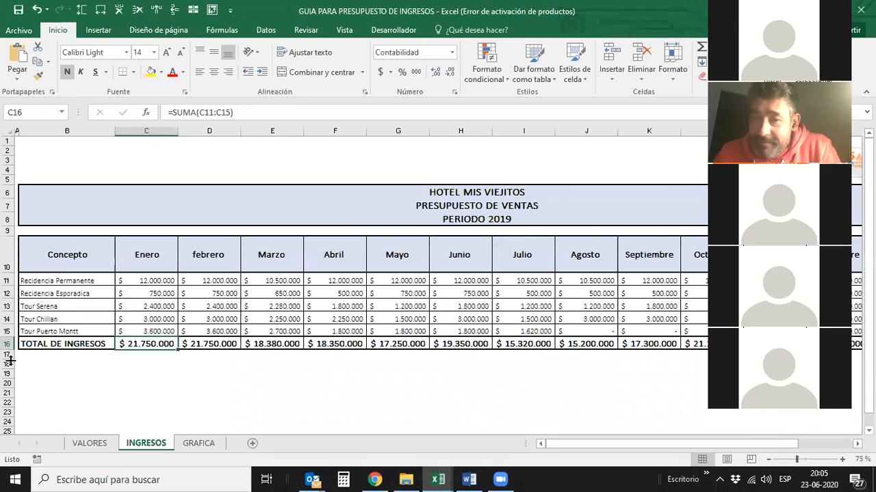
- Return to the VALORES sheet and examine the Enero vacancies, ending with the two Residencia rows selected together
{"action": "left_click", "coordinate": [90, 443]}
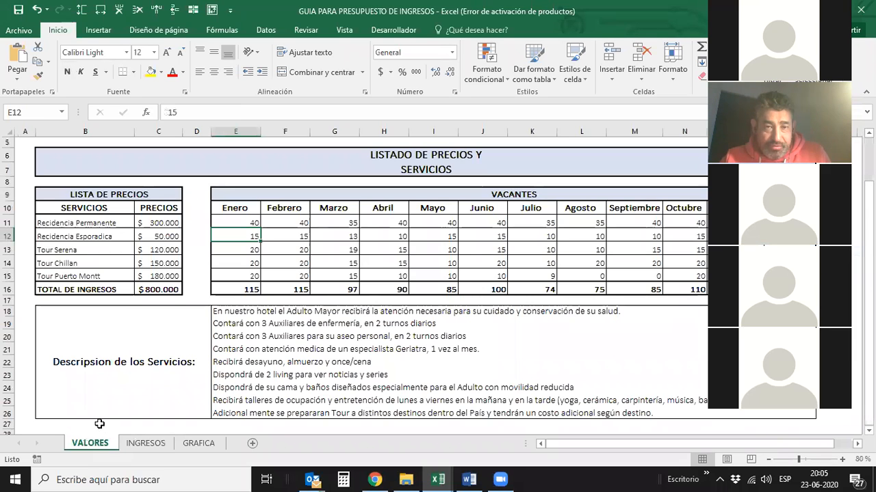
{"action": "key", "text": "Up"}
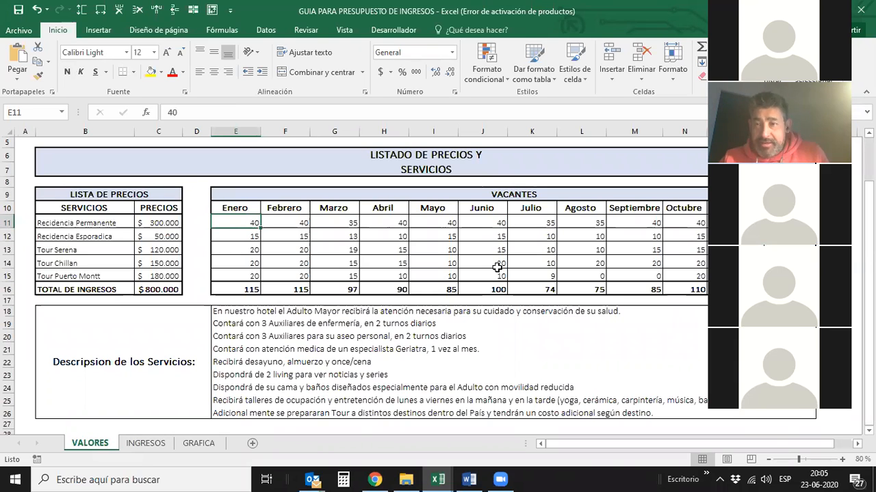
{"action": "key", "text": "Down"}
{"action": "key", "text": "Down"}
{"action": "key", "text": "Down"}
{"action": "key", "text": "Down"}
{"action": "key", "text": "Down"}
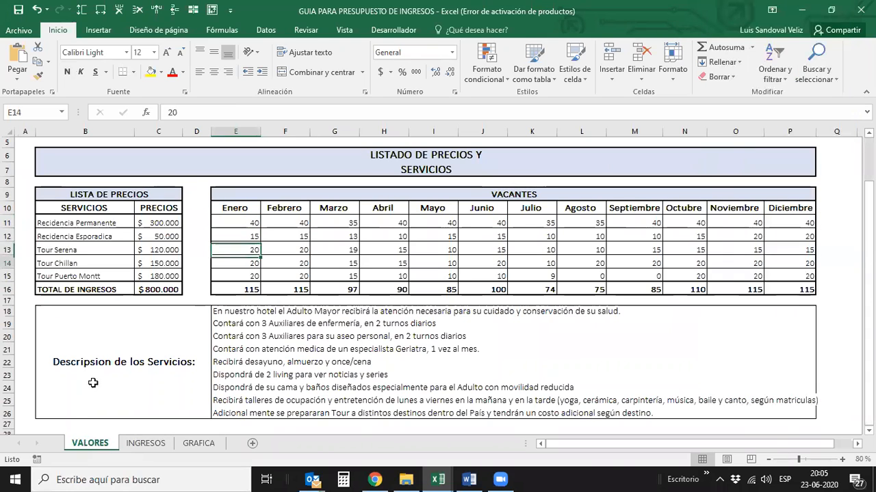
{"action": "key", "text": "Up"}
{"action": "key", "text": "Up"}
{"action": "key", "text": "Up"}
{"action": "key", "text": "Up"}
{"action": "key", "text": "Up"}
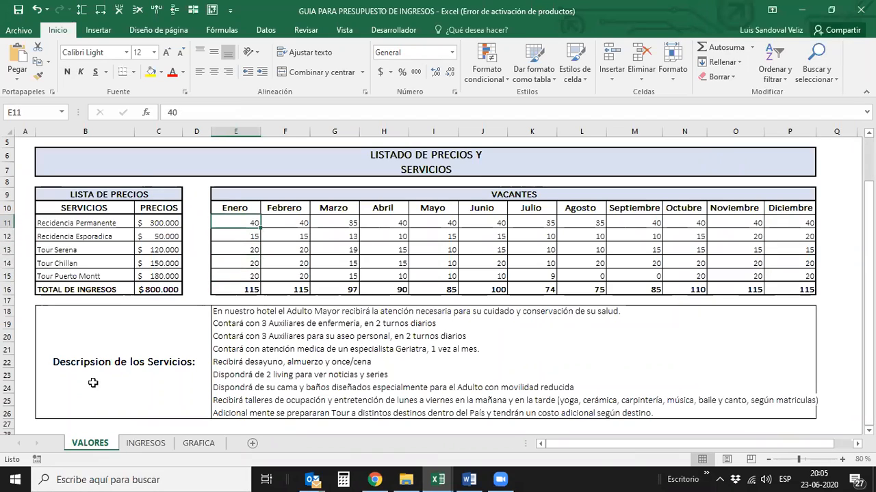
{"action": "key", "text": "shift+Down"}
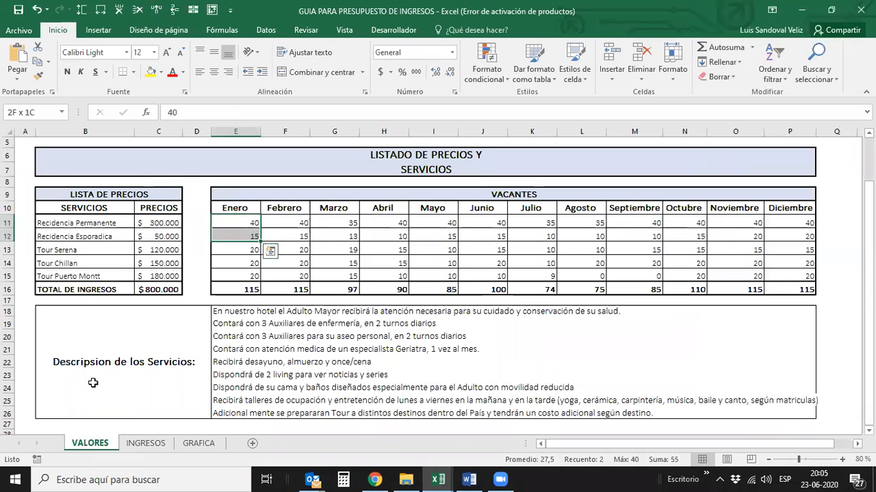
- Examine the monthly vacancy totals from Enero through Julio in the bottom row of the VACANTES table
{"action": "key", "text": "Down"}
{"action": "key", "text": "Down"}
{"action": "key", "text": "Down"}
{"action": "key", "text": "Down"}
{"action": "key", "text": "Down"}
{"action": "key", "text": "Right"}
{"action": "key", "text": "Right"}
{"action": "key", "text": "Right"}
{"action": "key", "text": "Right"}
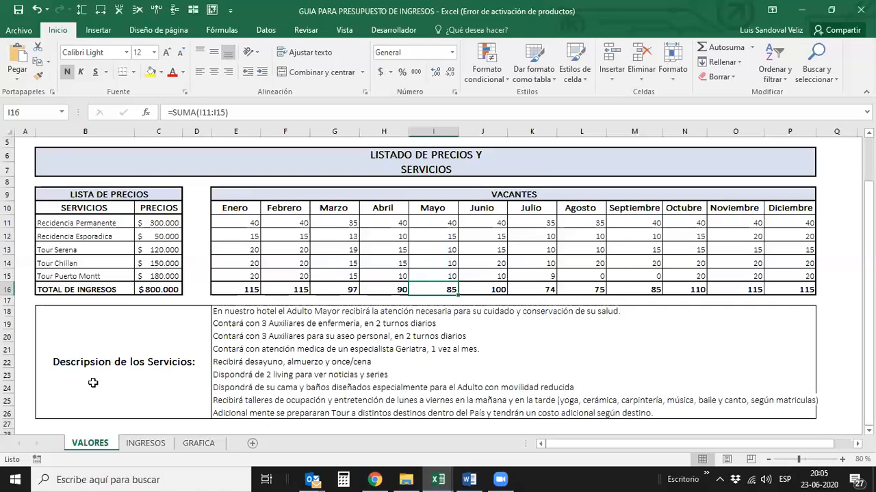
{"action": "key", "text": "Right"}
{"action": "key", "text": "Right"}
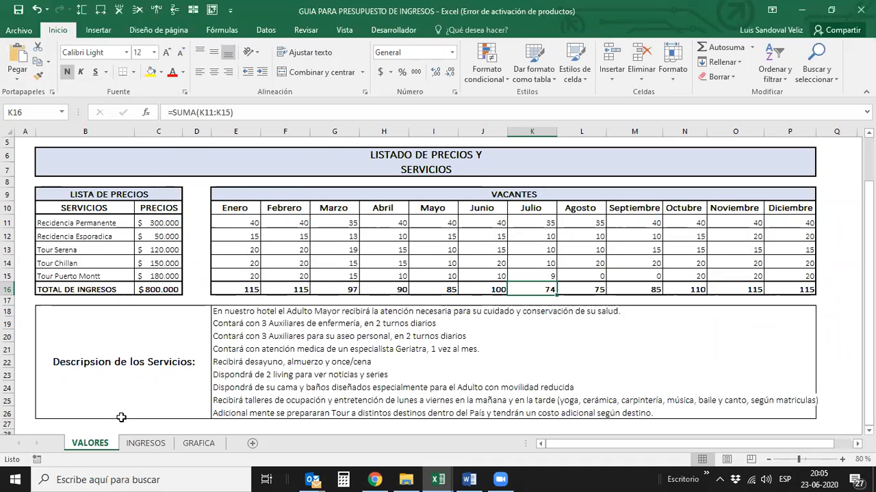
- Open the INGRESOS sheet and review the Julio column from its heading down to TOTAL DE INGRESOS
{"action": "left_click", "coordinate": [145, 443]}
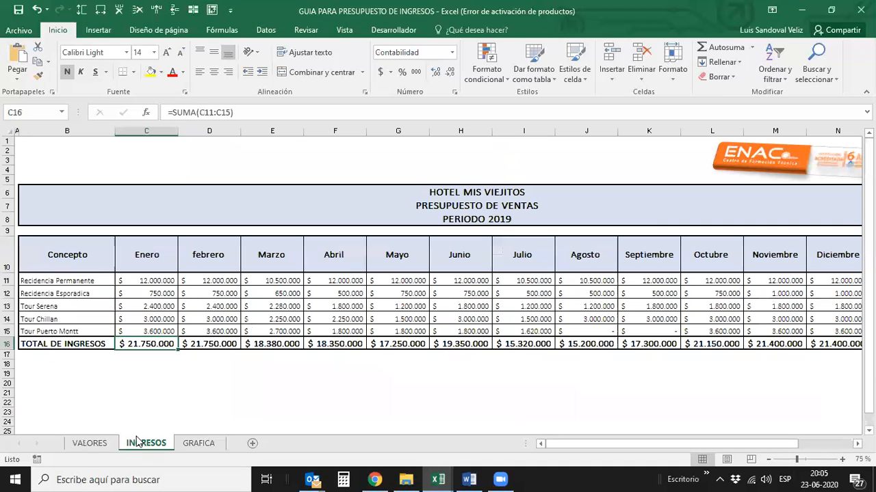
{"action": "left_click", "coordinate": [511, 254]}
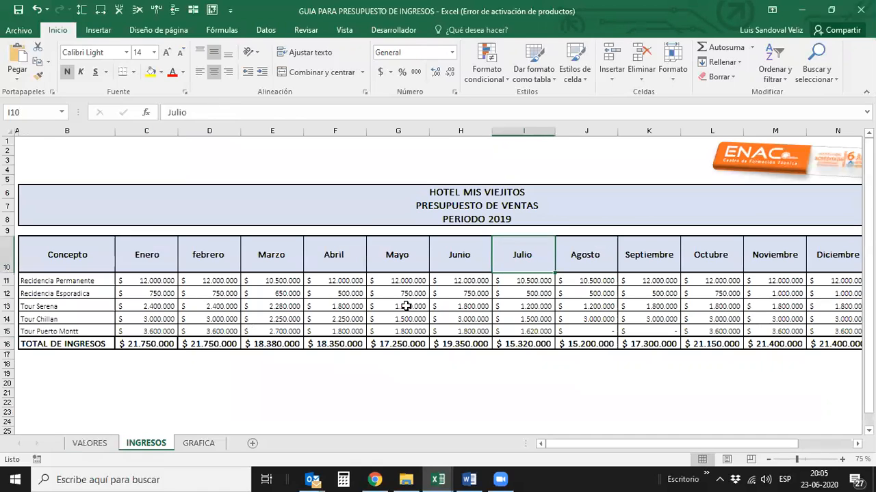
{"action": "key", "text": "Down"}
{"action": "key", "text": "Down"}
{"action": "key", "text": "Down"}
{"action": "key", "text": "Down"}
{"action": "key", "text": "Down"}
{"action": "key", "text": "Down"}
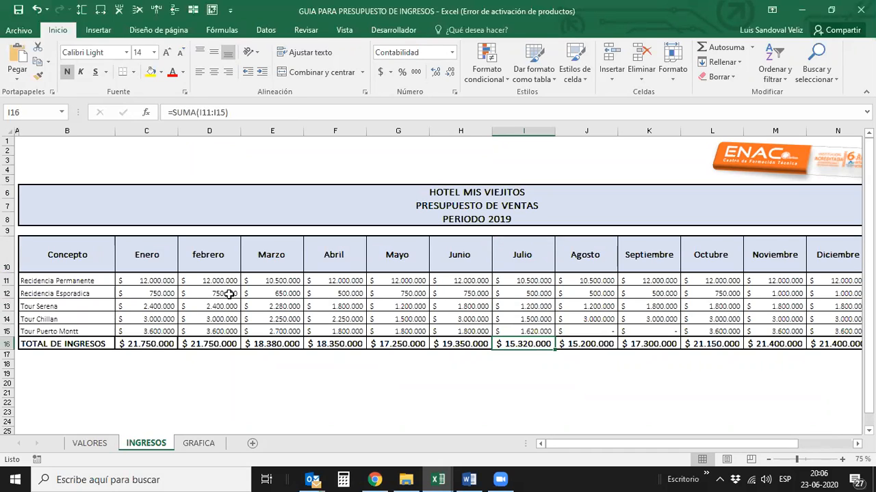
- Consult the TOTAL PROYECTO in the GUIA PARA PRESUPUESTO DE COSTOS workbook and switch back to the GUIA PARA PRESUPUESTO DE INGRESOS workbook
{"action": "left_click", "coordinate": [440, 478]}
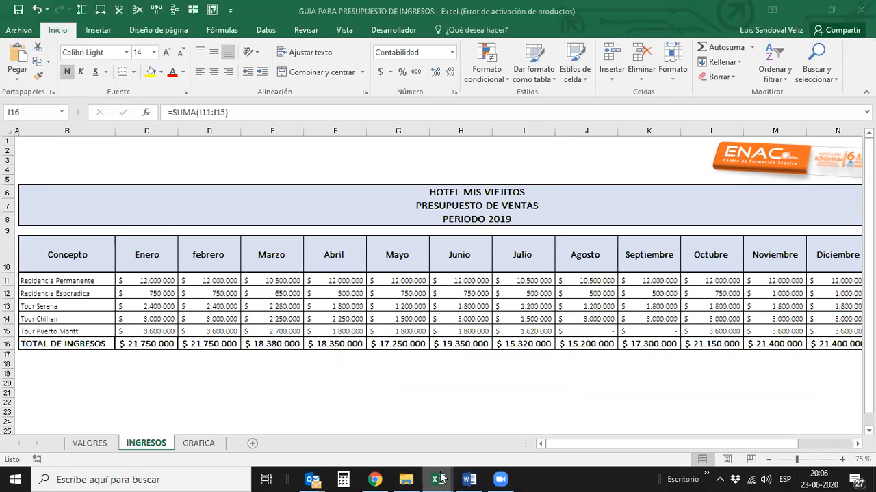
{"action": "left_click", "coordinate": [330, 421]}
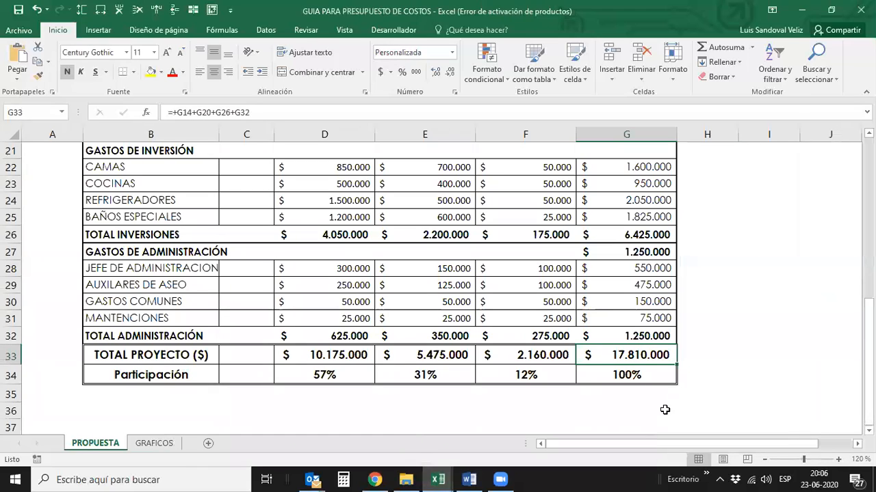
{"action": "left_click", "coordinate": [438, 479]}
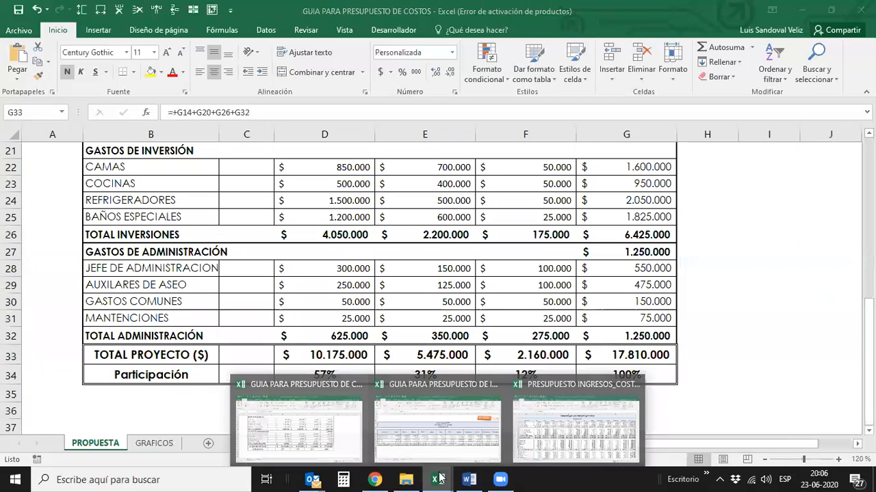
{"action": "left_click", "coordinate": [411, 435]}
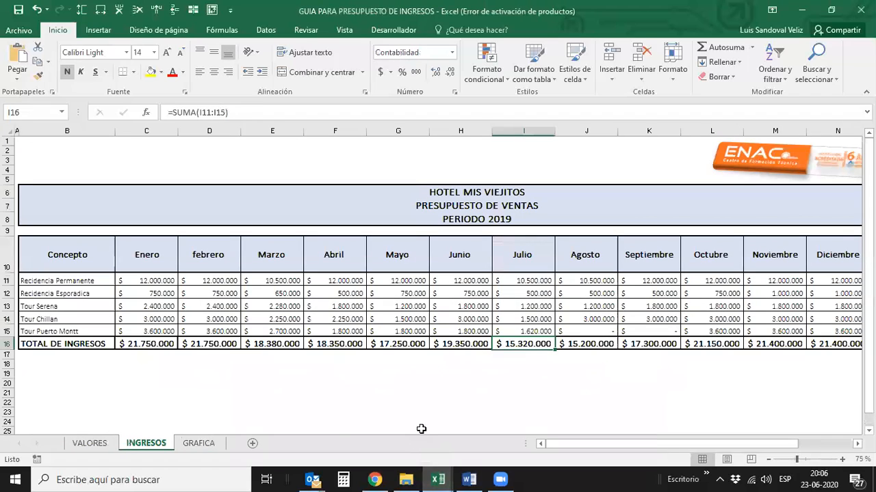
- Check the Julio income of Residencia Permanente against that month's TOTAL DE INGRESOS and return to the Residencia Permanente cell
{"action": "left_click", "coordinate": [521, 279]}
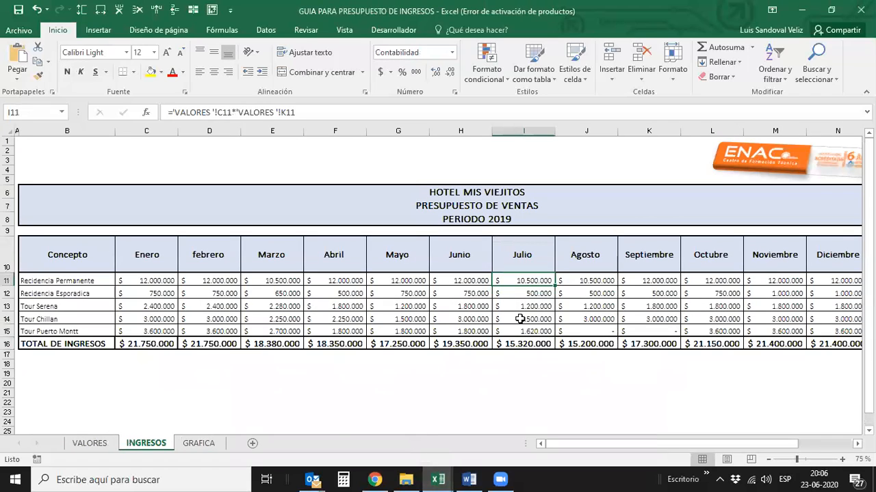
{"action": "left_click", "coordinate": [514, 342]}
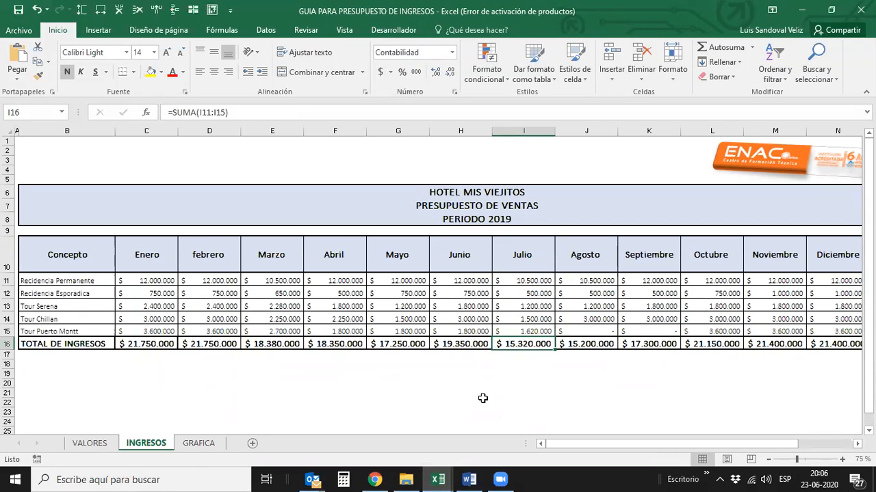
{"action": "key", "text": "Up"}
{"action": "key", "text": "Up"}
{"action": "key", "text": "Up"}
{"action": "key", "text": "Up"}
{"action": "key", "text": "Up"}
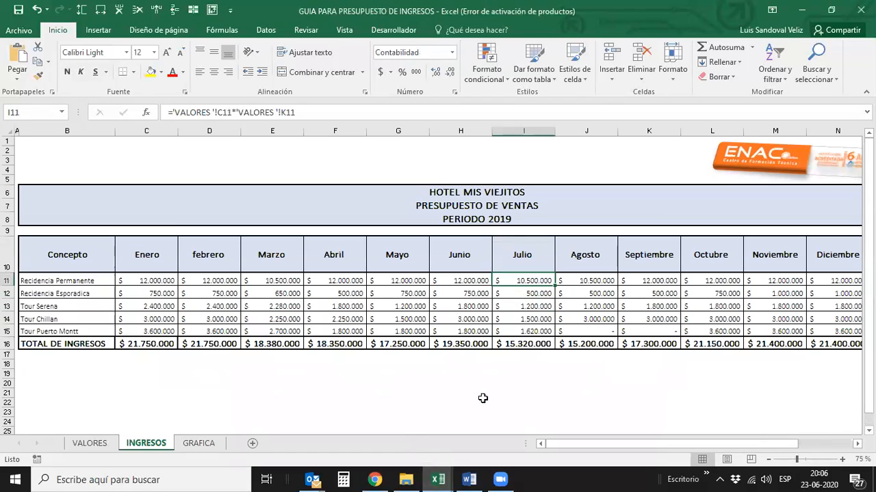
- Open the VALORES sheet and examine the Julio vacancies of the services, returning to the Residencia Permanente row
{"action": "left_click", "coordinate": [101, 450]}
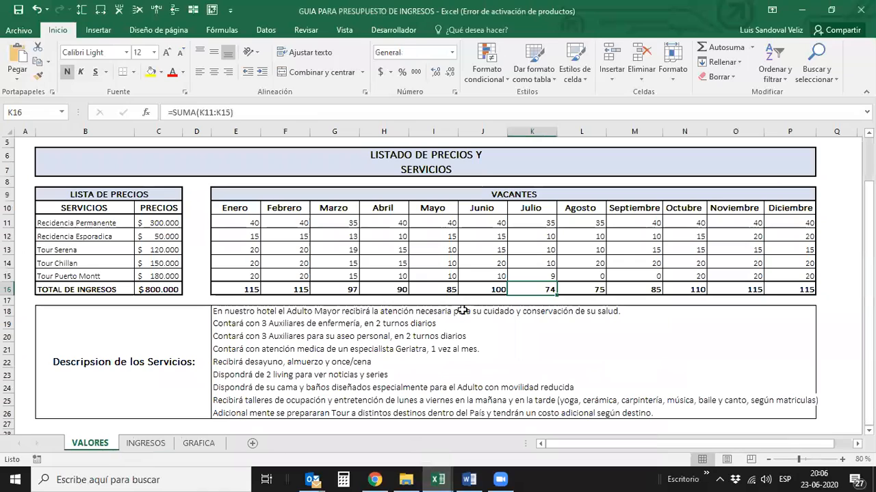
{"action": "left_click", "coordinate": [530, 222]}
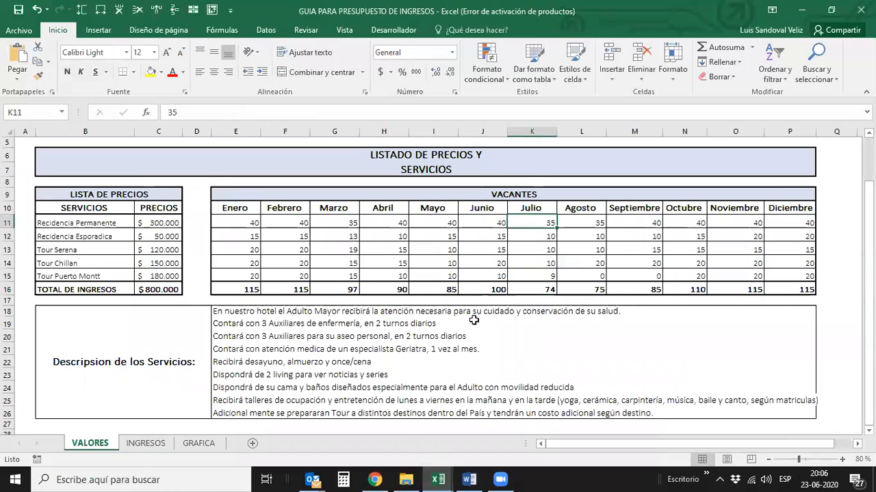
{"action": "key", "text": "Down"}
{"action": "key", "text": "Down"}
{"action": "key", "text": "Down"}
{"action": "key", "text": "Down"}
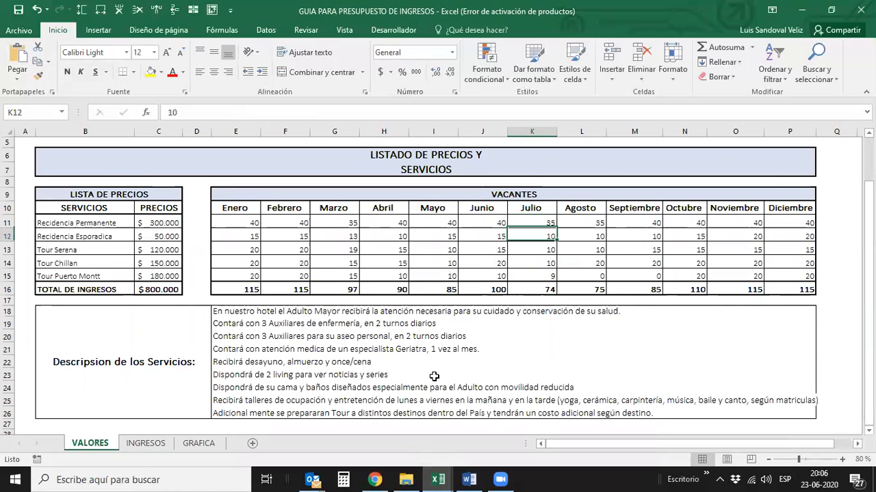
{"action": "key", "text": "Up"}
{"action": "key", "text": "Up"}
{"action": "key", "text": "Up"}
{"action": "key", "text": "Up"}
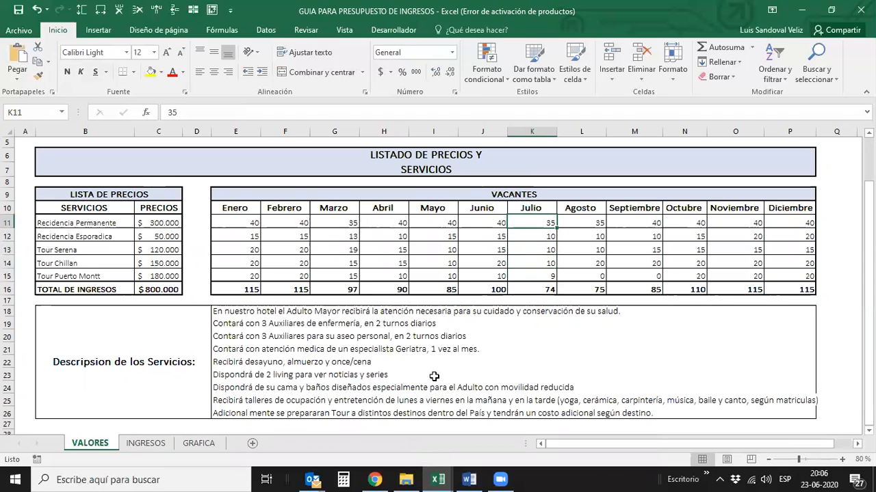
- Compare the Enero and Febrero vacancies of Residencia Permanente
{"action": "left_click", "coordinate": [237, 223]}
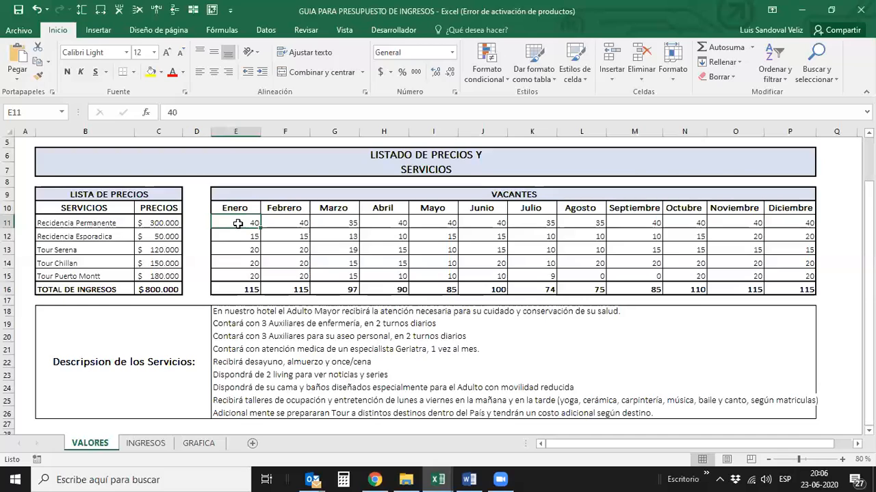
{"action": "left_click", "coordinate": [301, 224]}
{"action": "left_click", "coordinate": [238, 223]}
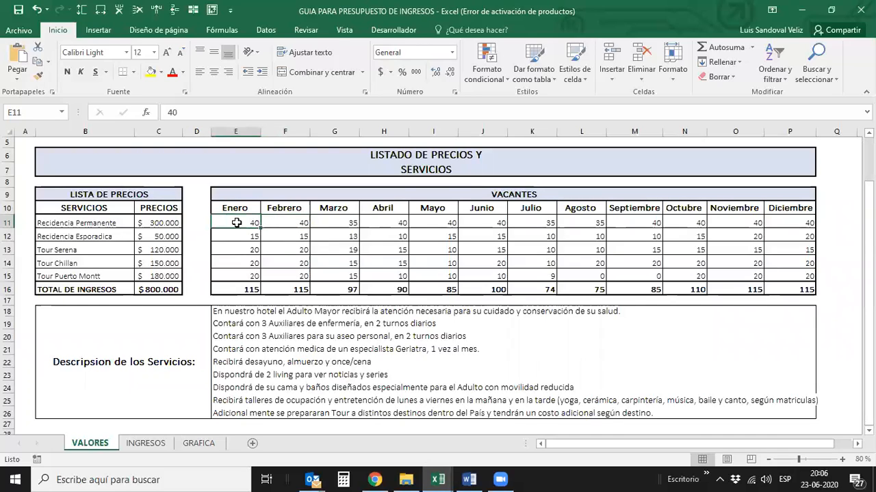
{"action": "left_click", "coordinate": [290, 223]}
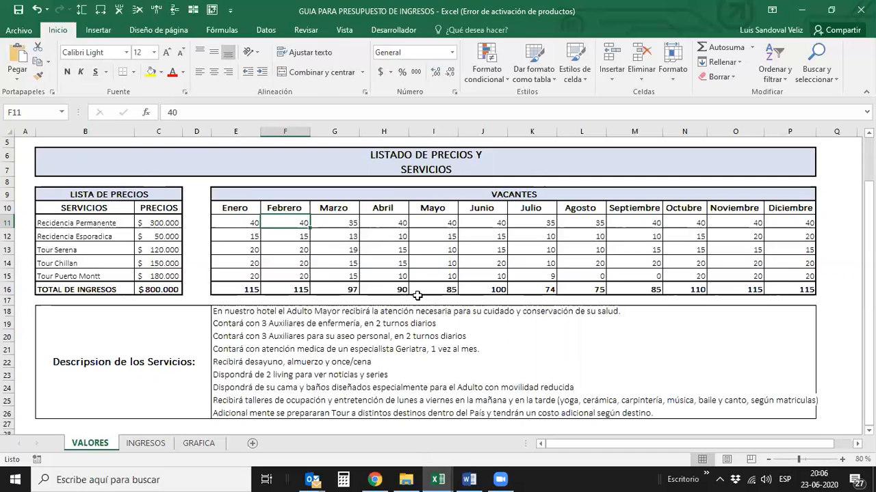
- Compare the vacancy totals of Junio, Octubre, Noviembre and Diciembre, then go back along the total row to Junio
{"action": "left_click", "coordinate": [495, 291]}
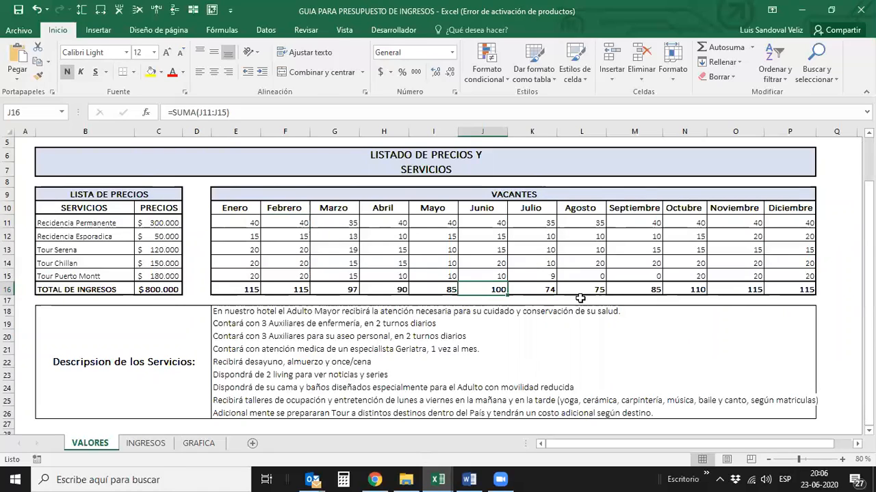
{"action": "left_click", "coordinate": [691, 291]}
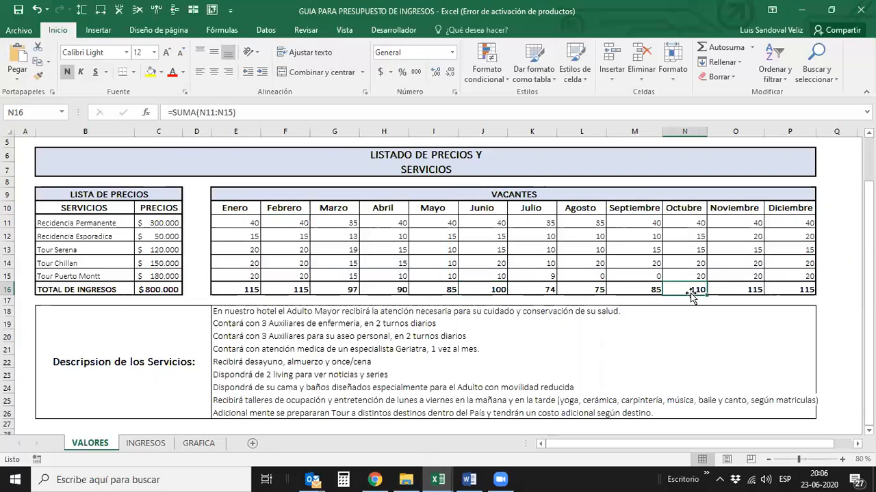
{"action": "left_click", "coordinate": [746, 292]}
{"action": "key", "text": "Right"}
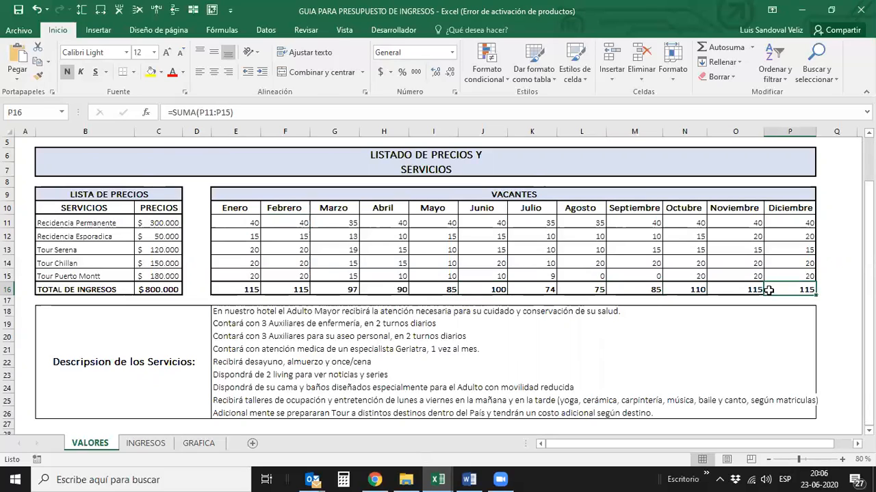
{"action": "key", "text": "Left"}
{"action": "key", "text": "Left"}
{"action": "key", "text": "Right"}
{"action": "key", "text": "Right"}
{"action": "key", "text": "Left"}
{"action": "key", "text": "Left"}
{"action": "key", "text": "Left"}
{"action": "key", "text": "Left"}
{"action": "key", "text": "Left"}
{"action": "key", "text": "Left"}
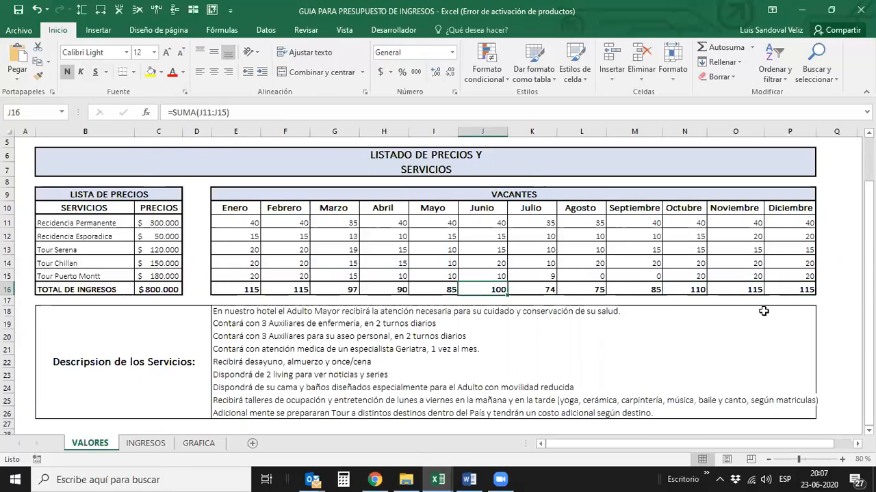
- Check the Julio vacancy total and relate it to the Julio TOTAL DE INGRESOS on the INGRESOS sheet
{"action": "key", "text": "Right"}
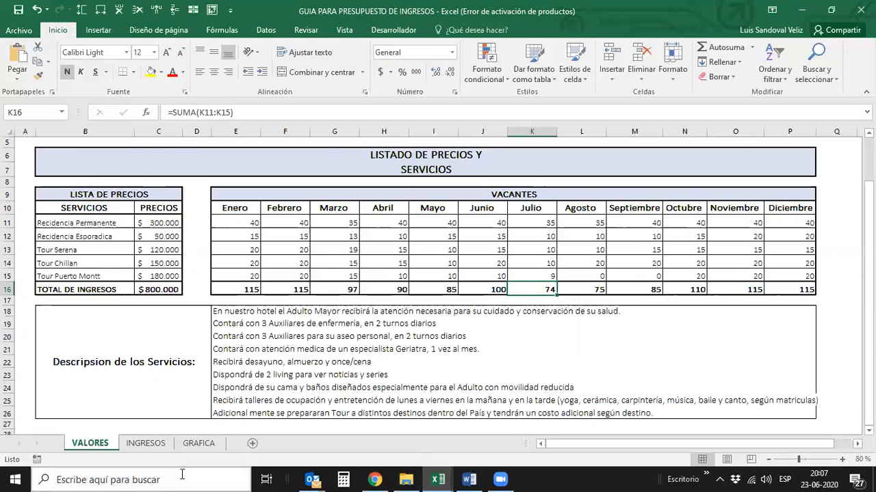
{"action": "left_click", "coordinate": [147, 443]}
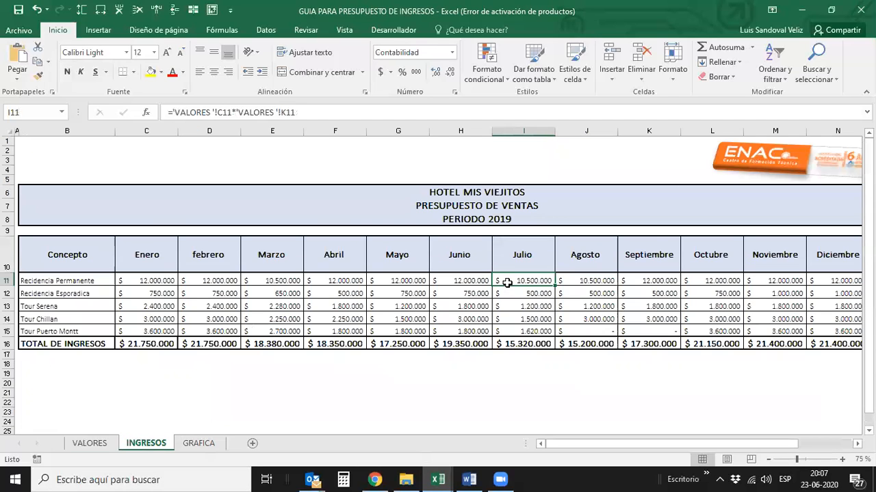
{"action": "left_click", "coordinate": [540, 344]}
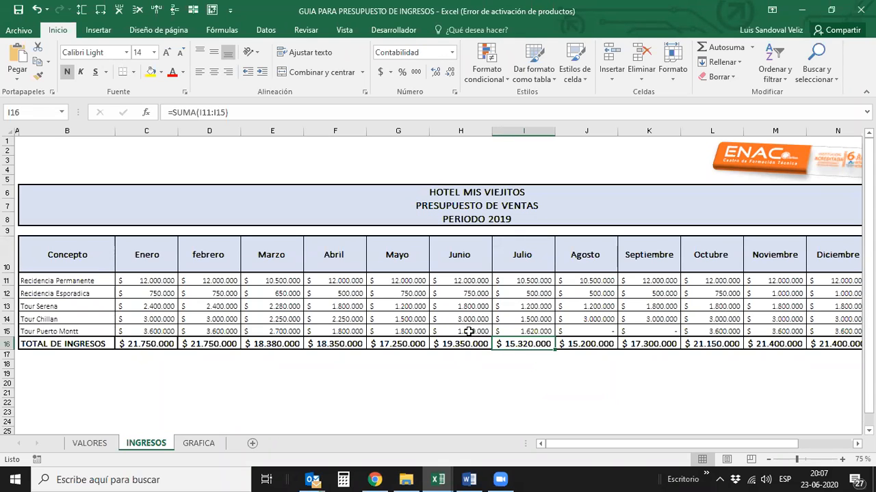
- Examine the Julio income of each service on the INGRESOS sheet and return to the Julio TOTAL DE INGRESOS
{"action": "left_click", "coordinate": [516, 280]}
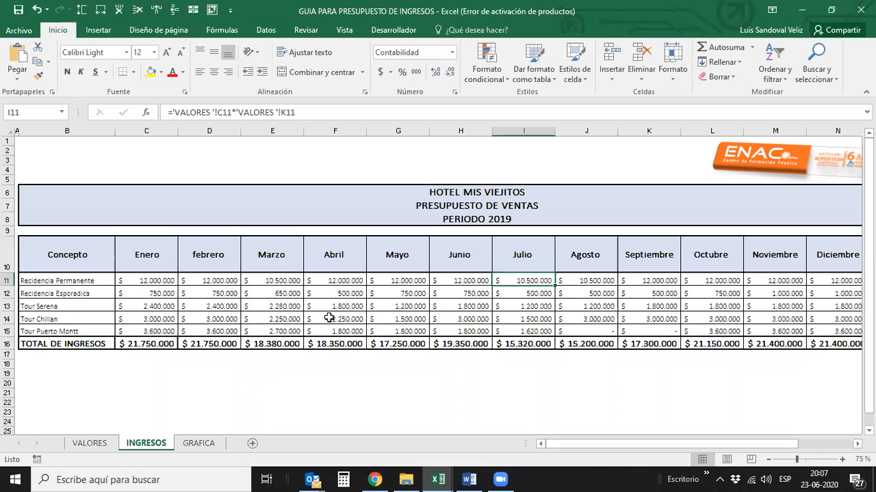
{"action": "left_click", "coordinate": [524, 344]}
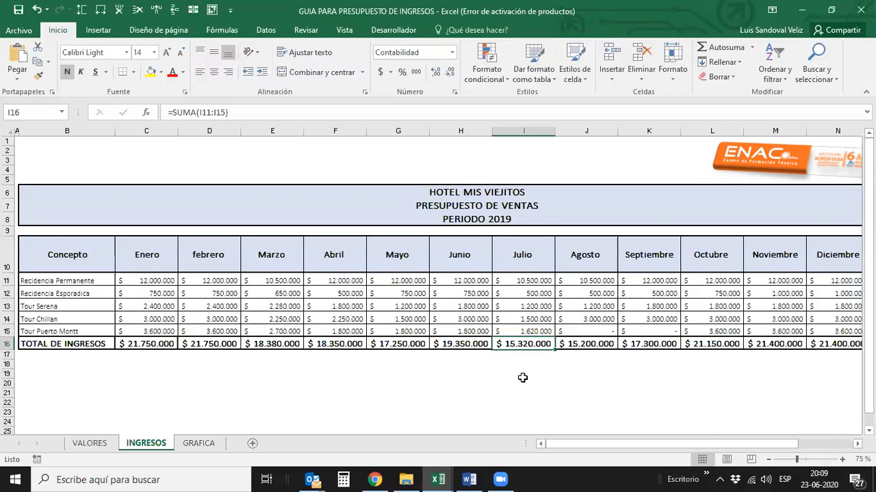
{"action": "key", "text": "Up"}
{"action": "key", "text": "Up"}
{"action": "key", "text": "Up"}
{"action": "key", "text": "Down"}
{"action": "key", "text": "Down"}
{"action": "key", "text": "Up"}
{"action": "key", "text": "Up"}
{"action": "key", "text": "Down"}
{"action": "key", "text": "Down"}
{"action": "key", "text": "Up"}
{"action": "key", "text": "Up"}
{"action": "key", "text": "Up"}
{"action": "key", "text": "Down"}
{"action": "key", "text": "Down"}
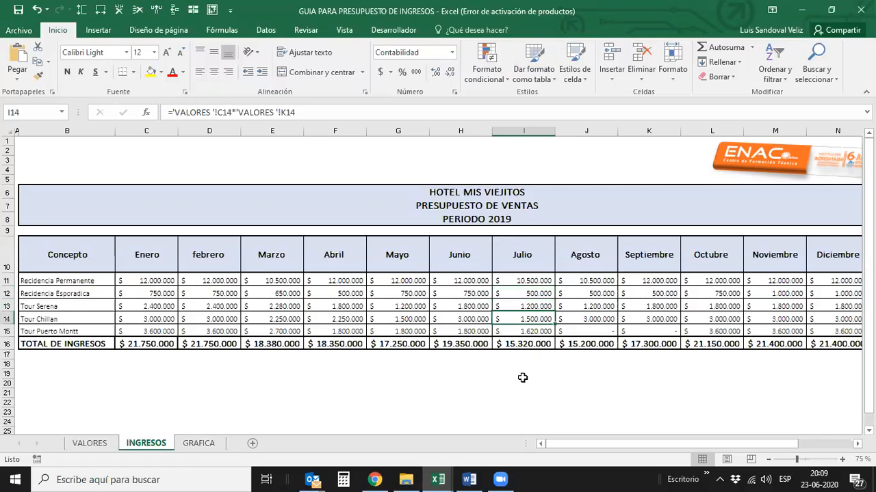
{"action": "key", "text": "Down"}
{"action": "key", "text": "Up"}
{"action": "key", "text": "Up"}
{"action": "key", "text": "Up"}
{"action": "key", "text": "Up"}
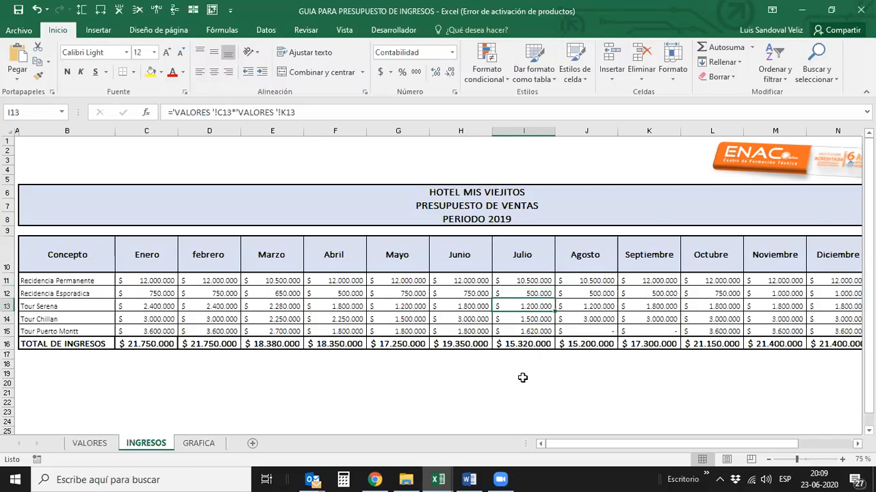
{"action": "key", "text": "Down"}
{"action": "key", "text": "Down"}
{"action": "key", "text": "Down"}
{"action": "key", "text": "Down"}
{"action": "key", "text": "Down"}
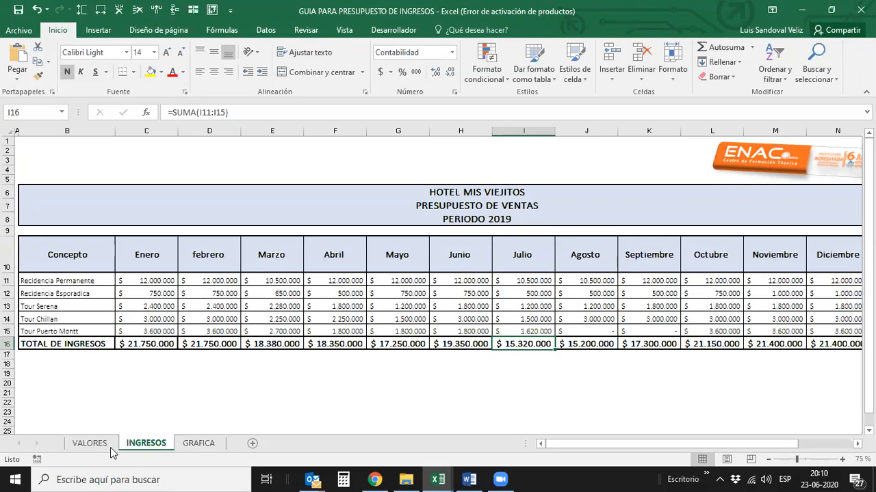
- Review the Julio vacancies on the VALORES sheet, finishing on the Julio total
{"action": "left_click", "coordinate": [88, 444]}
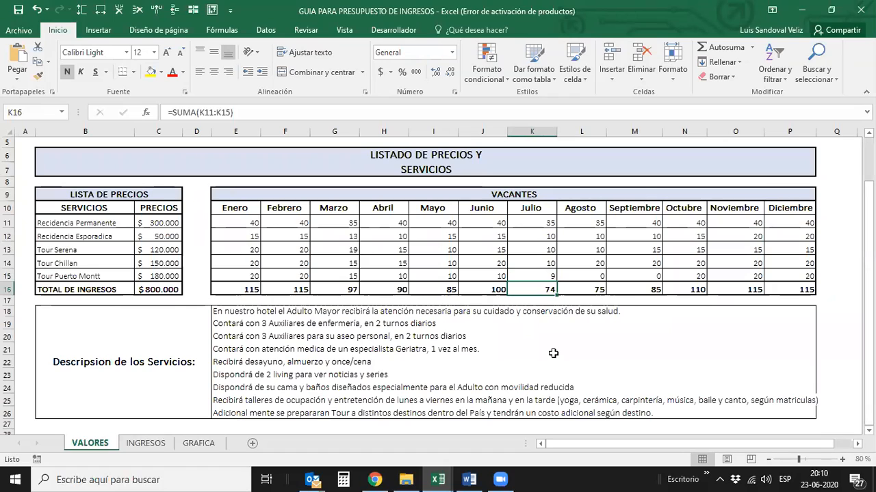
{"action": "key", "text": "Up"}
{"action": "key", "text": "Up"}
{"action": "key", "text": "Up"}
{"action": "key", "text": "Up"}
{"action": "key", "text": "Up"}
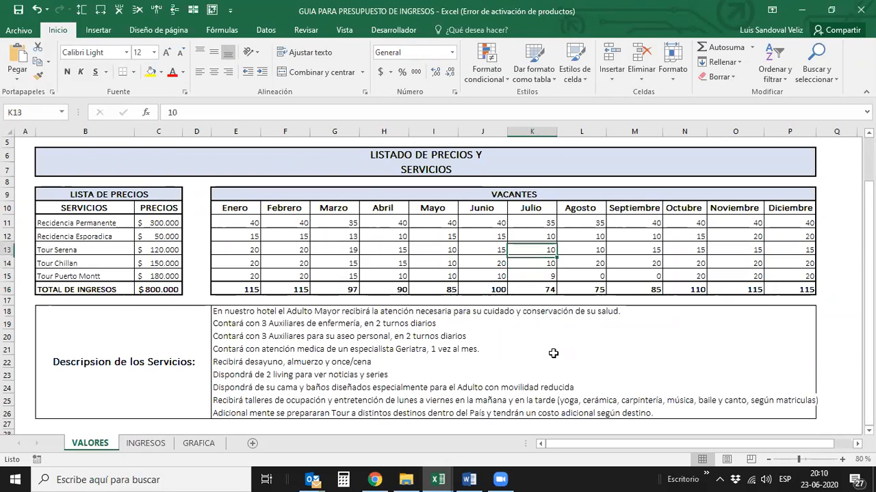
{"action": "key", "text": "Down"}
{"action": "key", "text": "Down"}
{"action": "key", "text": "Down"}
{"action": "key", "text": "Down"}
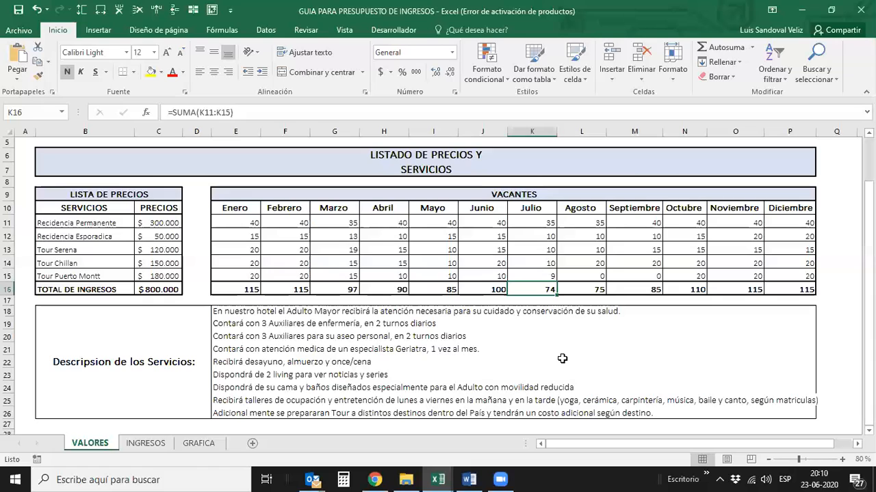
- Return to the INGRESOS sheet and move back from the Julio total to the Enero income figures
{"action": "left_click", "coordinate": [140, 444]}
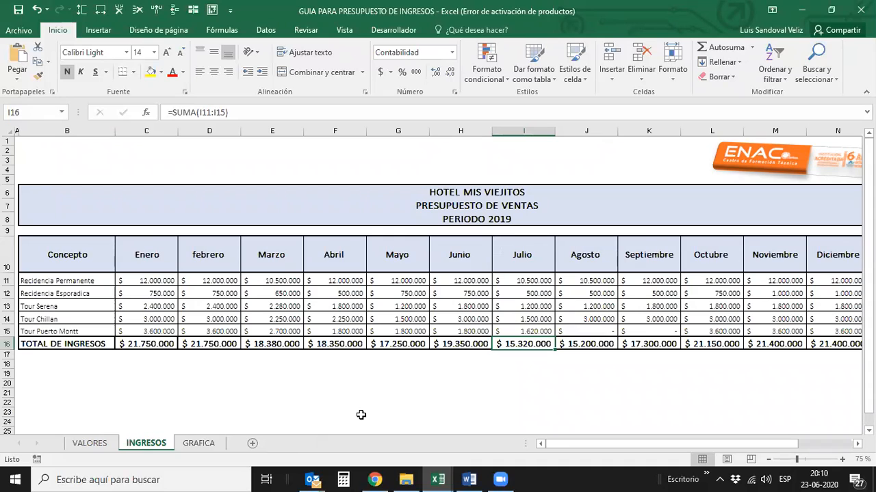
{"action": "key", "text": "Left"}
{"action": "key", "text": "Left"}
{"action": "key", "text": "Left"}
{"action": "key", "text": "Left"}
{"action": "key", "text": "Left"}
{"action": "key", "text": "Left"}
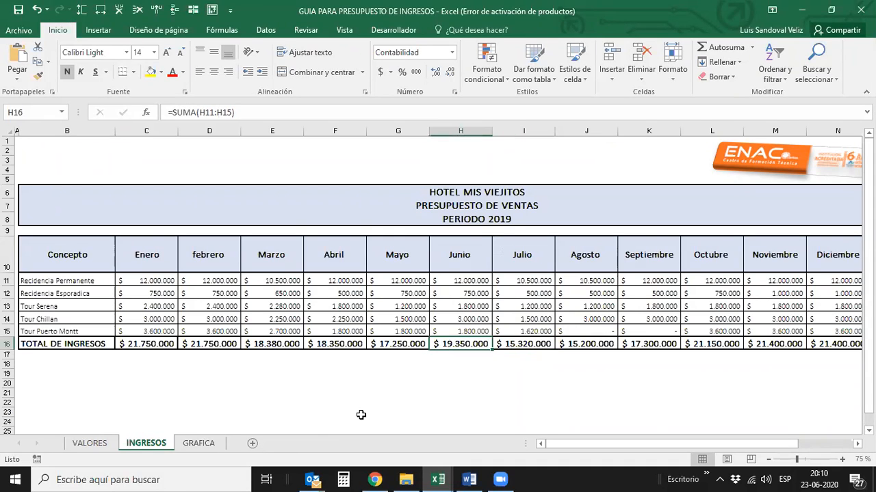
{"action": "key", "text": "Up"}
{"action": "key", "text": "Up"}
{"action": "key", "text": "Up"}
{"action": "key", "text": "Up"}
{"action": "key", "text": "Up"}
{"action": "key", "text": "Up"}
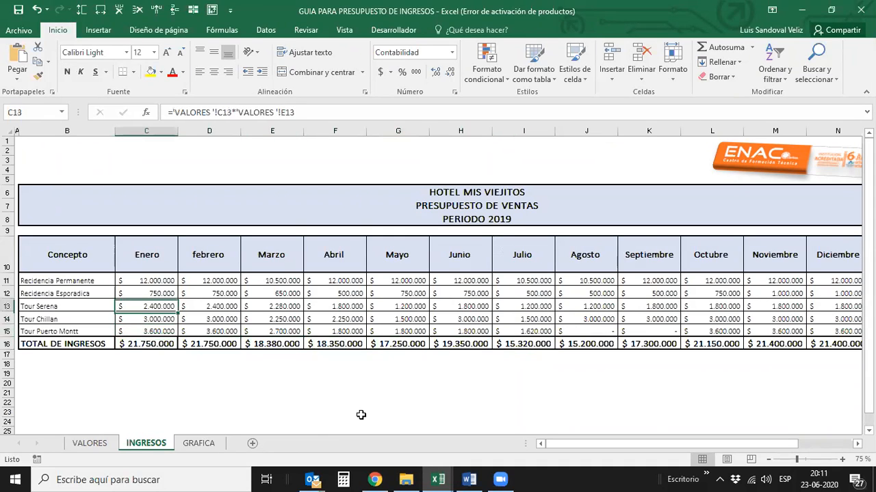
- Review the Abril income column down to its total and compare it with the Marzo total
{"action": "key", "text": "Right"}
{"action": "key", "text": "Right"}
{"action": "key", "text": "Right"}
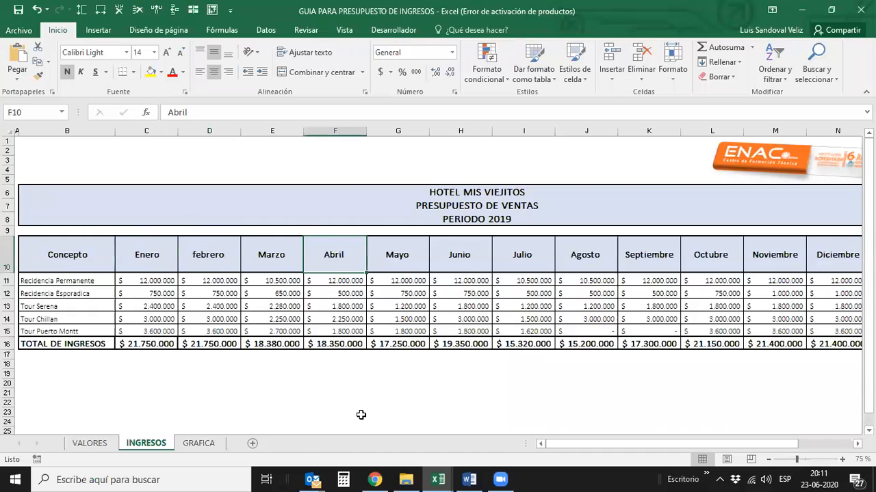
{"action": "key", "text": "Left"}
{"action": "key", "text": "Right"}
{"action": "key", "text": "Down"}
{"action": "key", "text": "Down"}
{"action": "key", "text": "Down"}
{"action": "key", "text": "Down"}
{"action": "key", "text": "Down"}
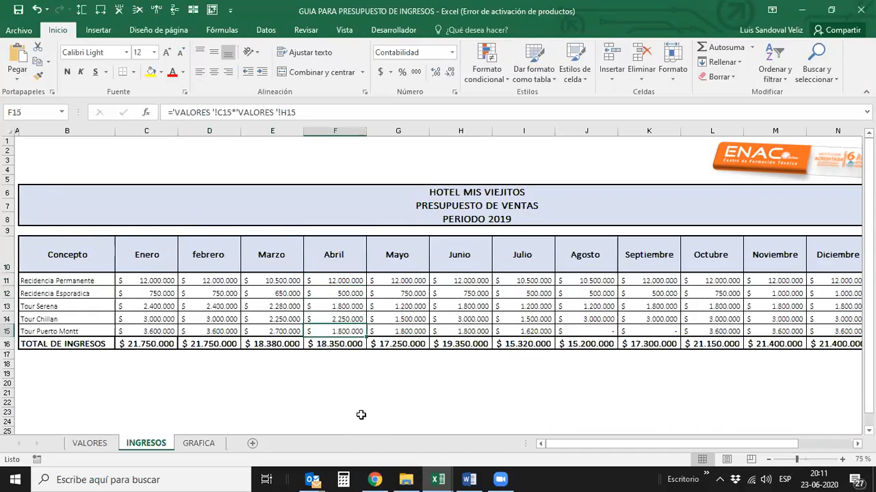
{"action": "key", "text": "Down"}
{"action": "key", "text": "Left"}
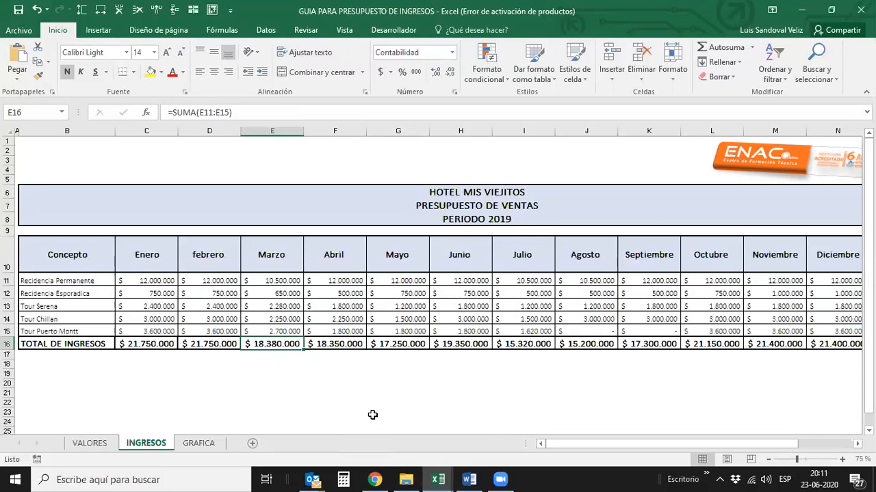
- Compare the TOTAL DE INGRESOS of Mayo, Julio, Agosto and Septiembre
{"action": "key", "text": "Right"}
{"action": "key", "text": "Right"}
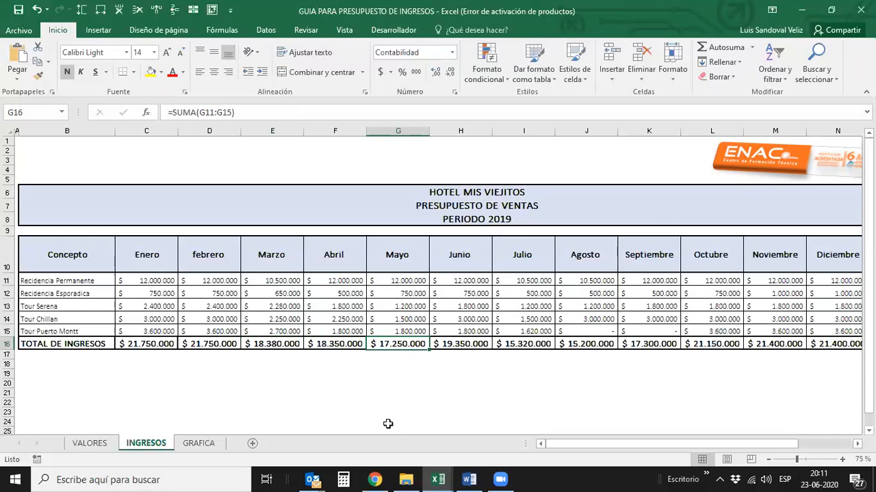
{"action": "key", "text": "Right"}
{"action": "key", "text": "Right"}
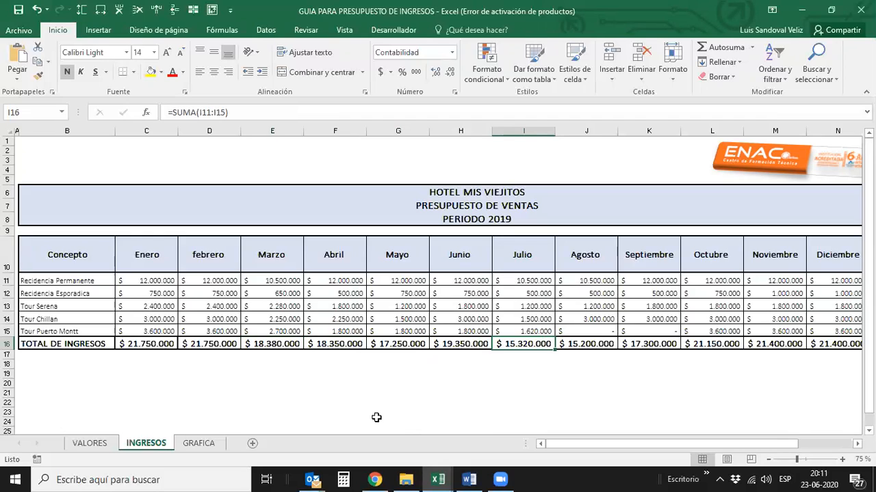
{"action": "key", "text": "Right"}
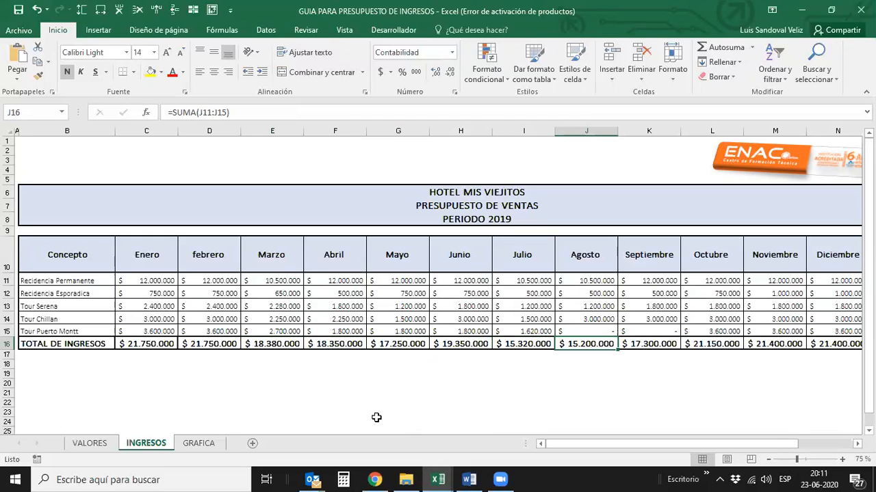
{"action": "key", "text": "Right"}
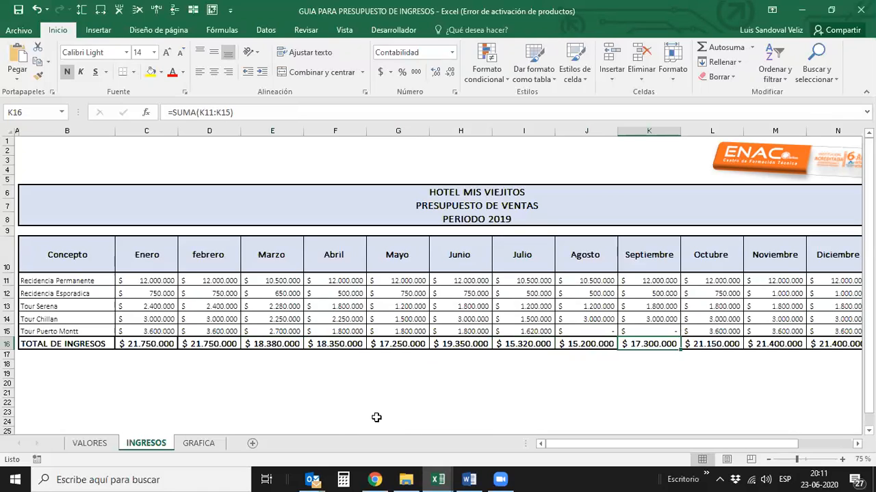
- Check TOTAL PROYECTO in the GUIA PARA PRESUPUESTO DE COSTOS workbook and switch back to the GUIA PARA PRESUPUESTO DE INGRESOS workbook
{"action": "left_click", "coordinate": [446, 479]}
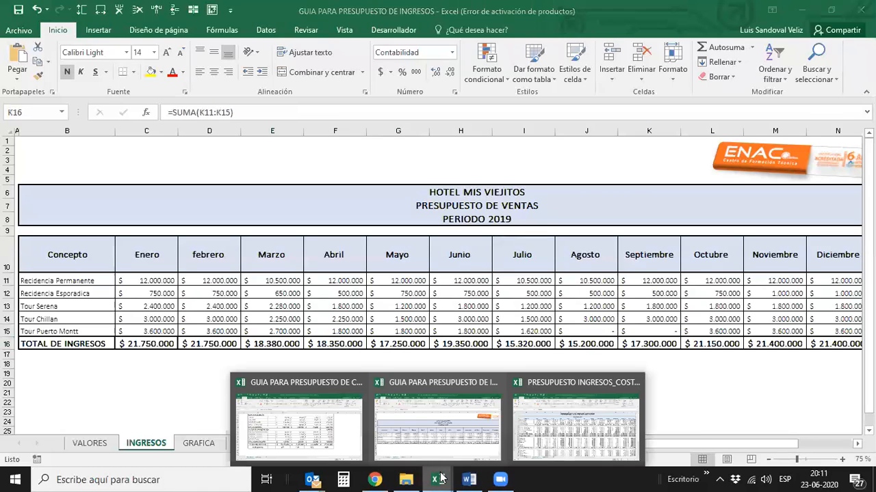
{"action": "left_click", "coordinate": [324, 442]}
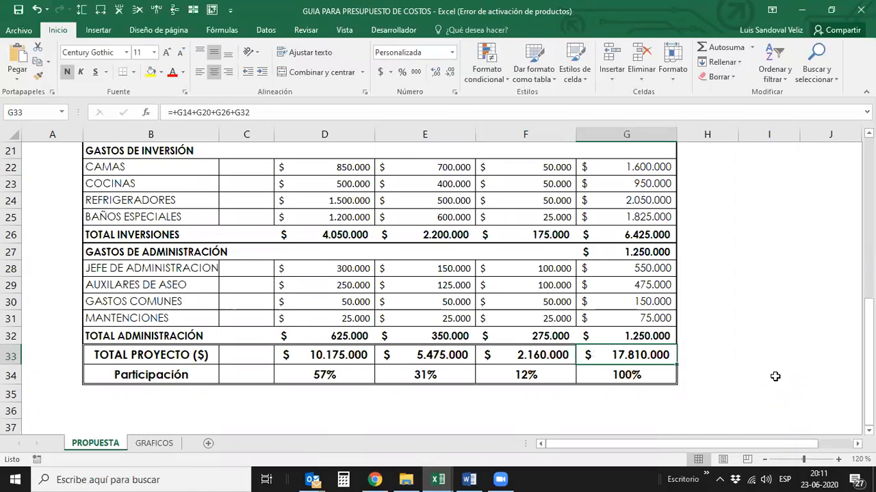
{"action": "left_click", "coordinate": [441, 479]}
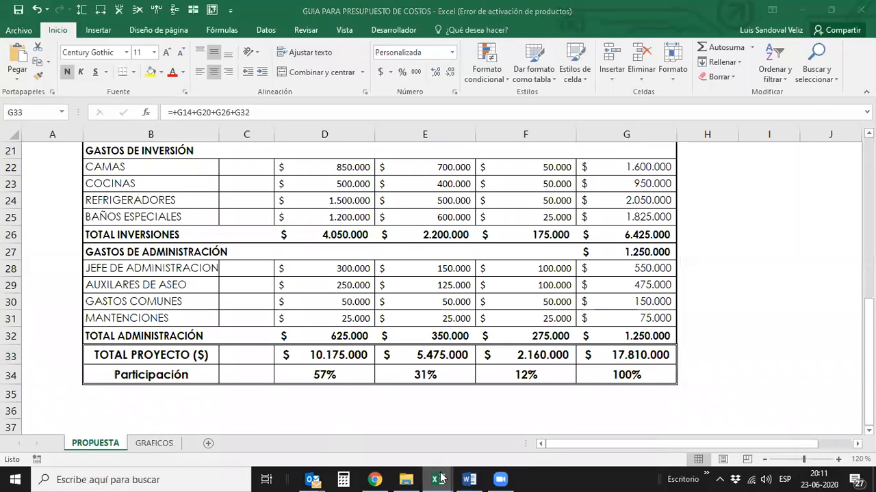
{"action": "left_click", "coordinate": [426, 436]}
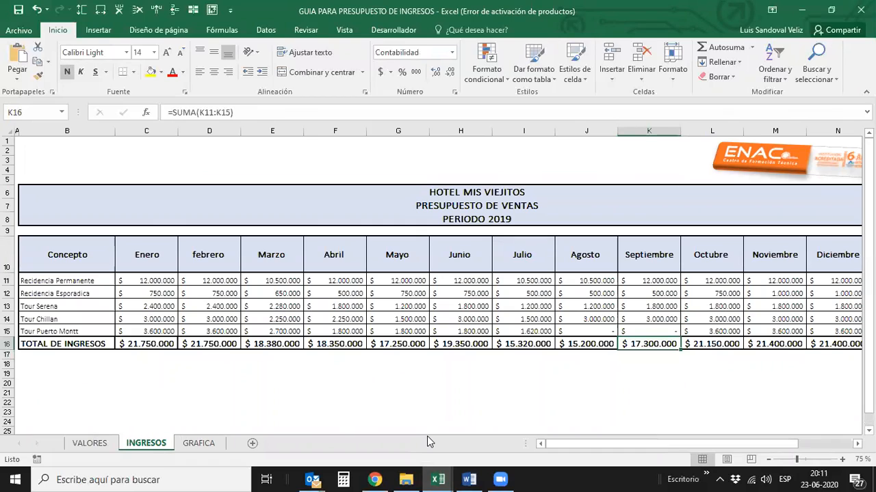
- Compare the TOTAL DE INGRESOS of Marzo, Abril and Mayo, going back and forth between Marzo and Abril
{"action": "key", "text": "Left"}
{"action": "key", "text": "Left"}
{"action": "key", "text": "Left"}
{"action": "key", "text": "Left"}
{"action": "key", "text": "Left"}
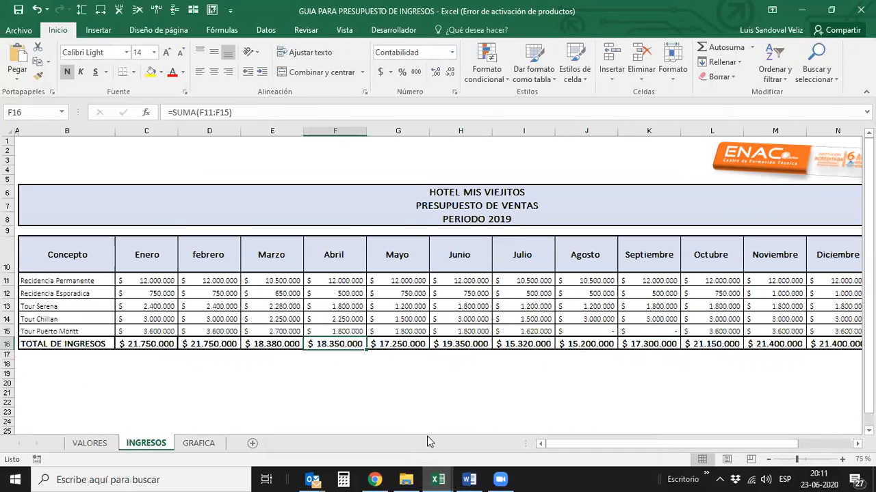
{"action": "key", "text": "Left"}
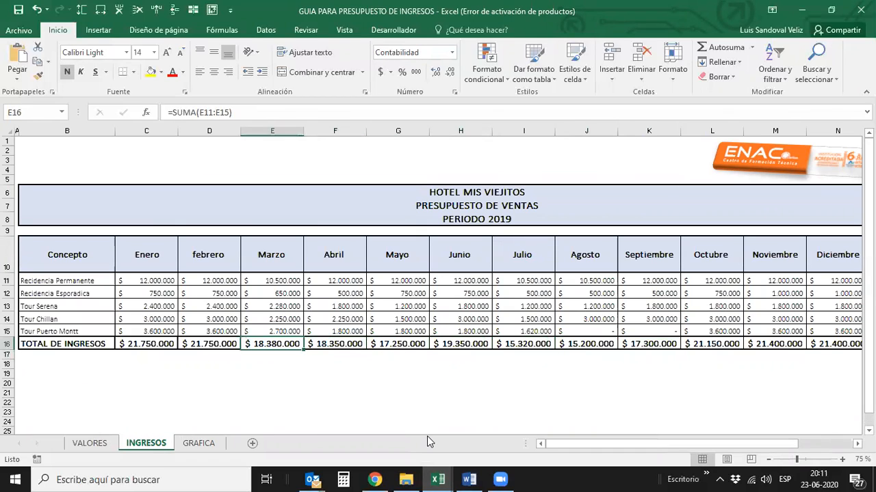
{"action": "key", "text": "Right"}
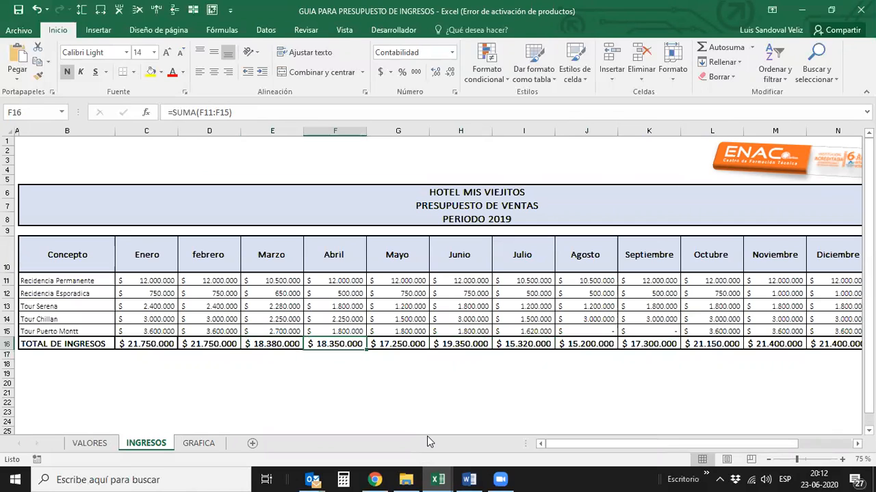
{"action": "key", "text": "Right"}
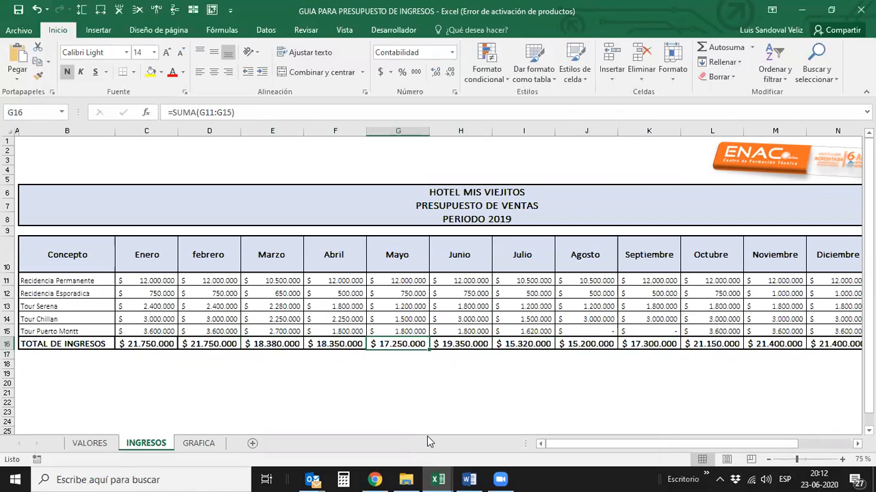
{"action": "key", "text": "Left"}
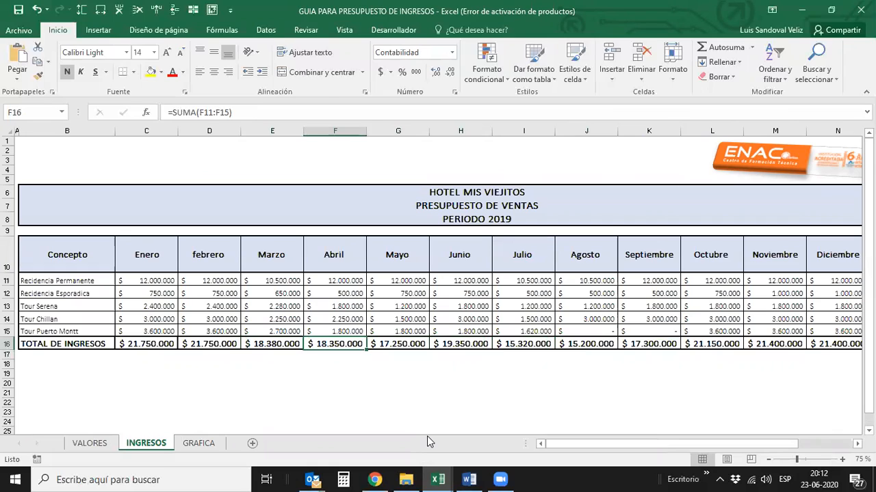
{"action": "key", "text": "Left"}
{"action": "key", "text": "Right"}
{"action": "key", "text": "Left"}
{"action": "key", "text": "Right"}
{"action": "key", "text": "Left"}
{"action": "key", "text": "Right"}
- Open the VALORES sheet and compare the vacancy totals of Marzo and Abril, continuing along the total row to Septiembre
{"action": "left_click", "coordinate": [91, 443]}
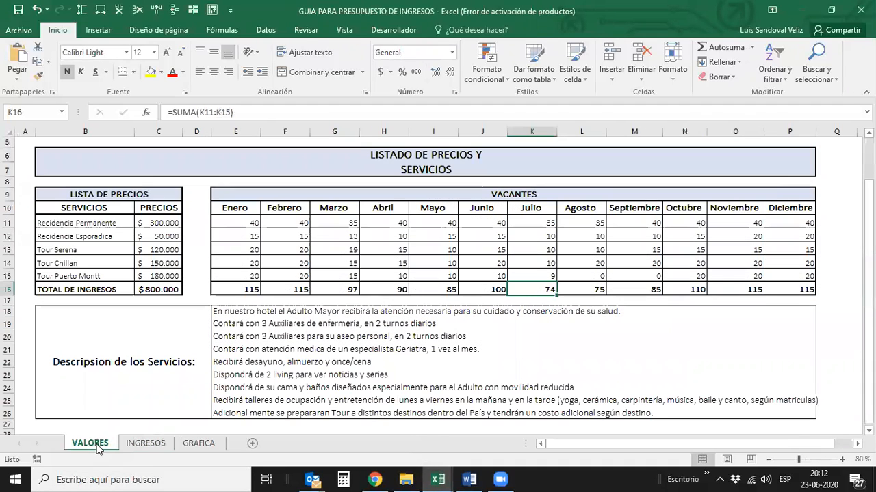
{"action": "left_click", "coordinate": [335, 208]}
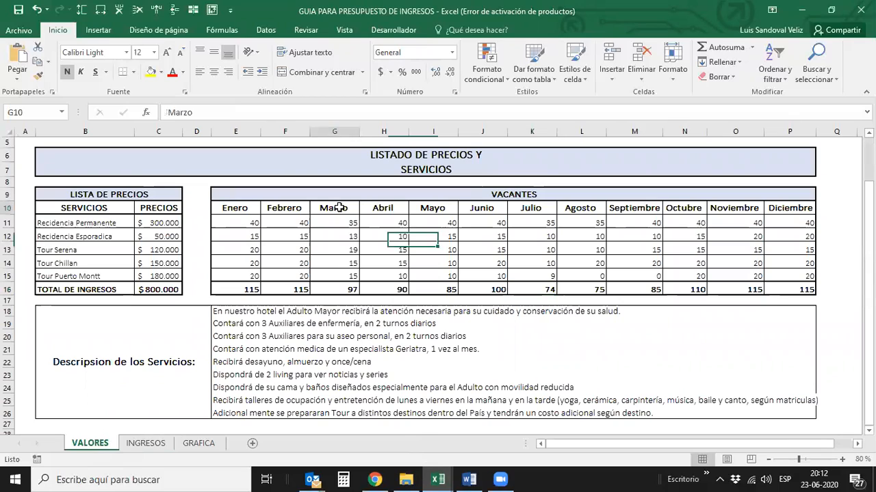
{"action": "left_click", "coordinate": [346, 288]}
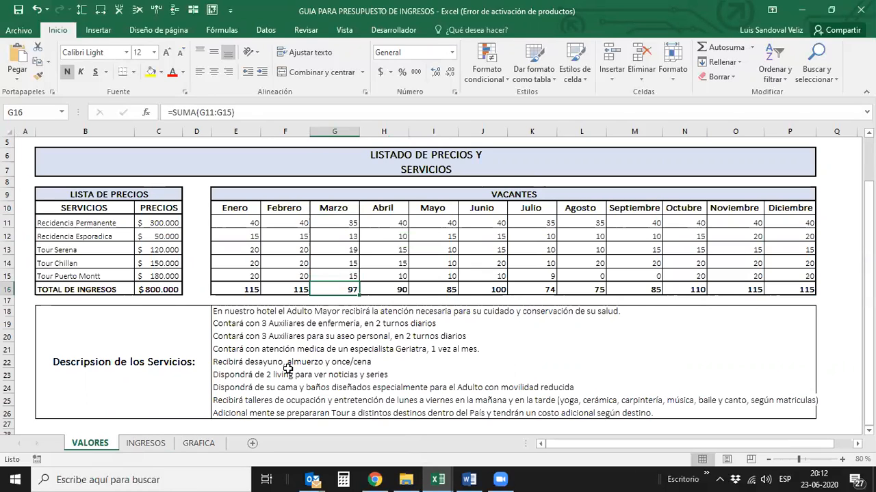
{"action": "key", "text": "Right"}
{"action": "key", "text": "Left"}
{"action": "key", "text": "Right"}
{"action": "key", "text": "Left"}
{"action": "key", "text": "Right"}
{"action": "key", "text": "Right"}
{"action": "key", "text": "Right"}
{"action": "key", "text": "Right"}
{"action": "key", "text": "Right"}
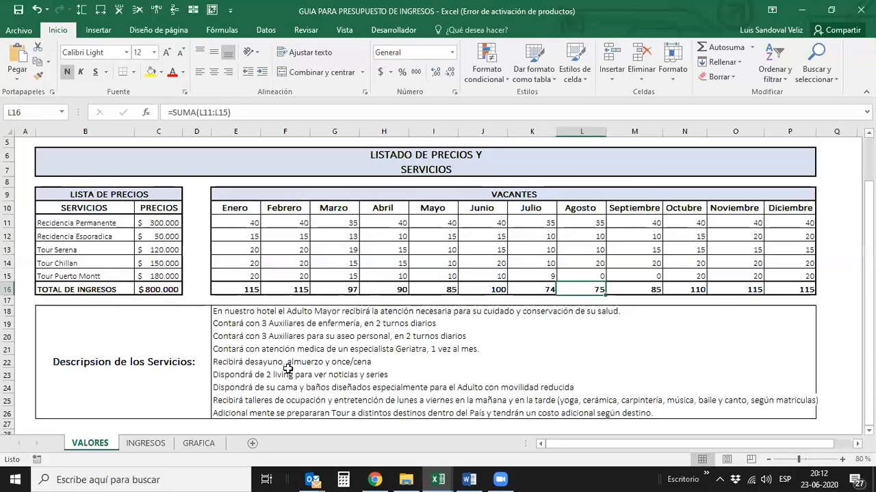
{"action": "key", "text": "Right"}
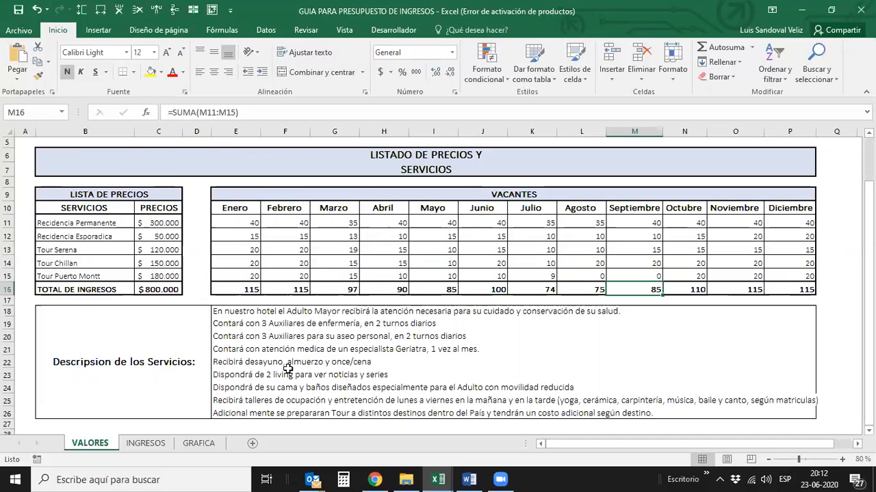
- Review the Septiembre vacancies by service and go back along the vacancy total row to Abril
{"action": "key", "text": "Up"}
{"action": "key", "text": "Up"}
{"action": "key", "text": "Up"}
{"action": "key", "text": "Up"}
{"action": "key", "text": "Up"}
{"action": "key", "text": "Up"}
{"action": "key", "text": "Up"}
{"action": "key", "text": "Up"}
{"action": "key", "text": "Up"}
{"action": "key", "text": "Up"}
{"action": "key", "text": "Up"}
{"action": "key", "text": "Up"}
{"action": "key", "text": "Up"}
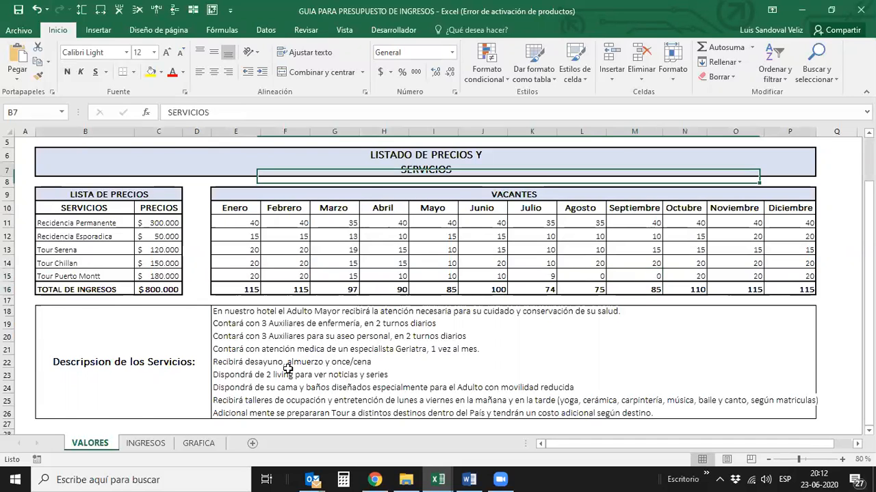
{"action": "key", "text": "Down"}
{"action": "key", "text": "Down"}
{"action": "key", "text": "Down"}
{"action": "key", "text": "Down"}
{"action": "key", "text": "Down"}
{"action": "key", "text": "Down"}
{"action": "key", "text": "Down"}
{"action": "key", "text": "Down"}
{"action": "key", "text": "Down"}
{"action": "key", "text": "Down"}
{"action": "key", "text": "Down"}
{"action": "key", "text": "Down"}
{"action": "key", "text": "Down"}
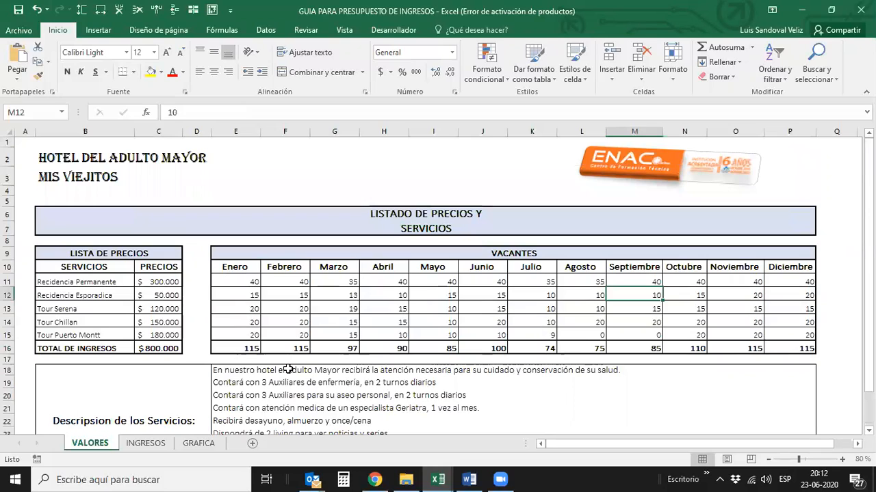
{"action": "key", "text": "Left"}
{"action": "key", "text": "Left"}
{"action": "key", "text": "Left"}
{"action": "key", "text": "Left"}
{"action": "key", "text": "Left"}
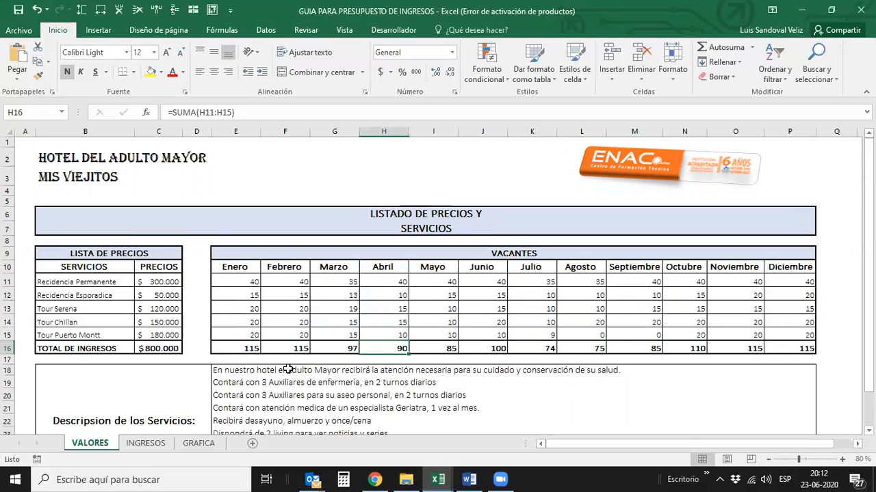
- Go up the Abril vacancies to the month headings and follow the months across to Septiembre
{"action": "key", "text": "Up"}
{"action": "key", "text": "Up"}
{"action": "key", "text": "Up"}
{"action": "key", "text": "Up"}
{"action": "key", "text": "Up"}
{"action": "key", "text": "Up"}
{"action": "key", "text": "Up"}
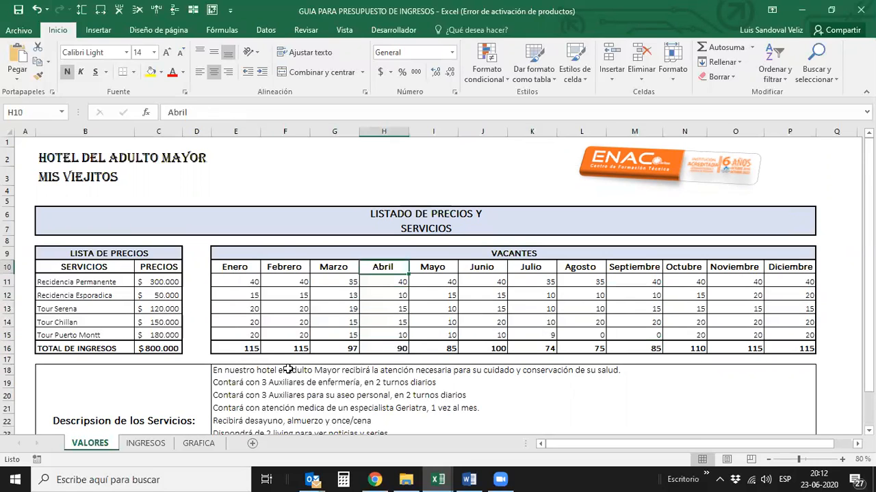
{"action": "key", "text": "Down"}
{"action": "key", "text": "Right"}
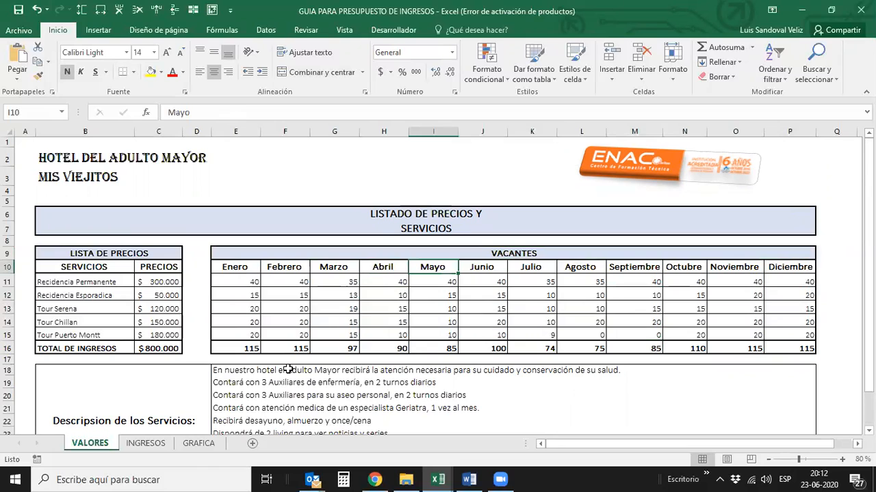
{"action": "key", "text": "Right"}
{"action": "key", "text": "Right"}
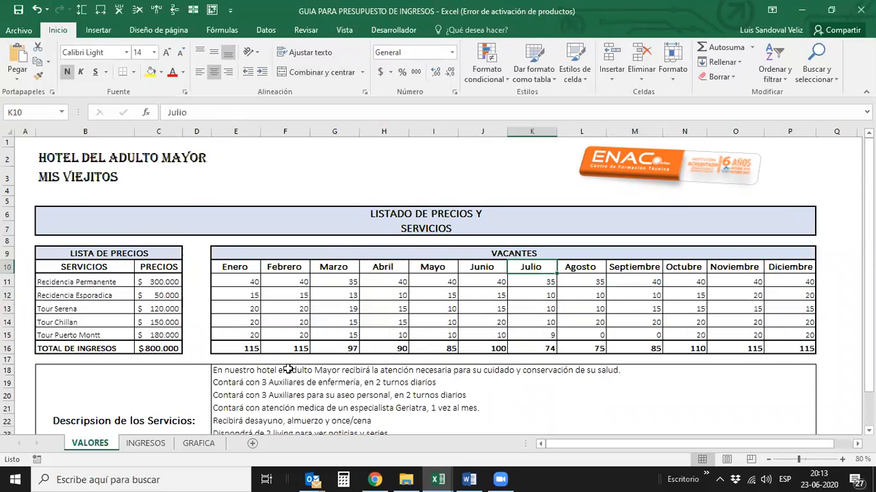
{"action": "key", "text": "Right"}
{"action": "key", "text": "Right"}
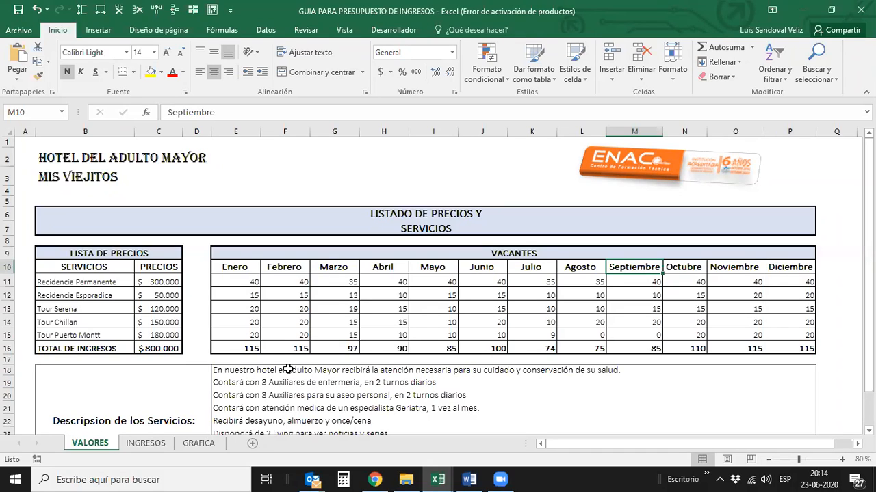
- Continue the month headings to Octubre, go down its vacancies and back along the Tour Puerto Montt row to Agosto
{"action": "key", "text": "Right"}
{"action": "key", "text": "Right"}
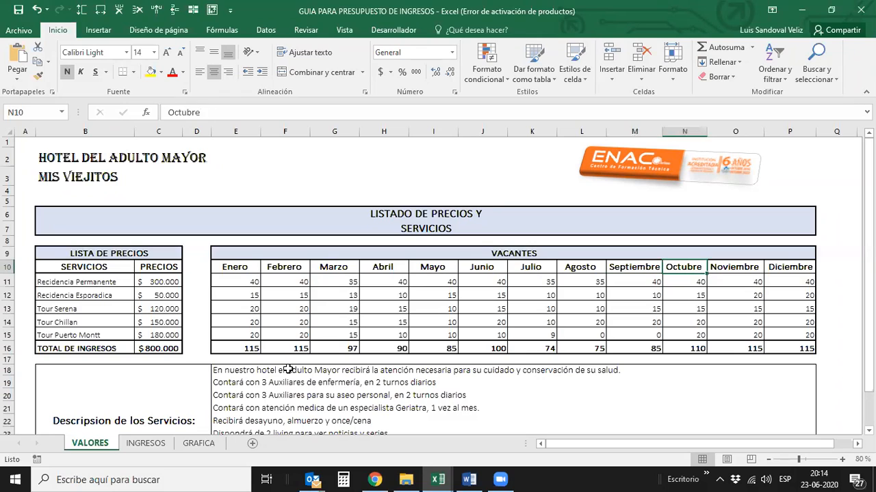
{"action": "key", "text": "Down"}
{"action": "key", "text": "Down"}
{"action": "key", "text": "Down"}
{"action": "key", "text": "Down"}
{"action": "key", "text": "Down"}
{"action": "key", "text": "Left"}
{"action": "key", "text": "Left"}
{"action": "key", "text": "Left"}
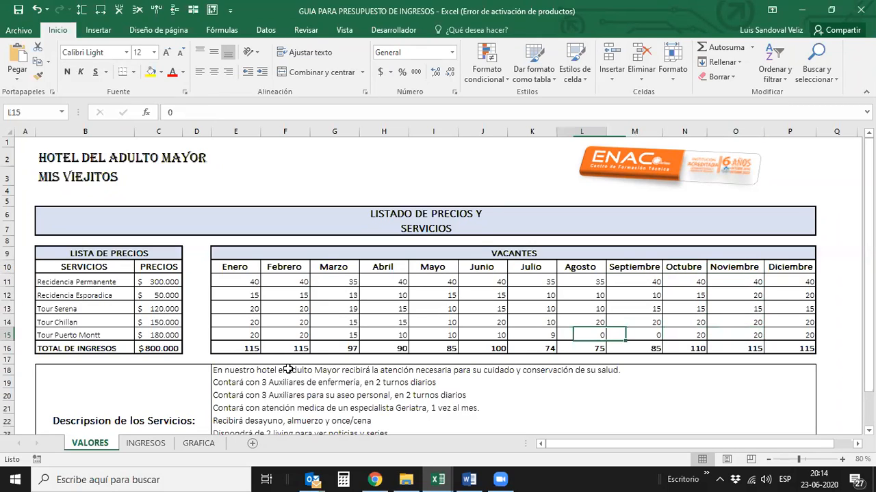
- Compare the vacancy totals of the months before Agosto, going back along the total row and returning to Agosto
{"action": "key", "text": "Down"}
{"action": "key", "text": "Left"}
{"action": "key", "text": "Left"}
{"action": "key", "text": "Left"}
{"action": "key", "text": "Left"}
{"action": "key", "text": "Right"}
{"action": "key", "text": "Right"}
{"action": "key", "text": "Right"}
{"action": "key", "text": "Right"}
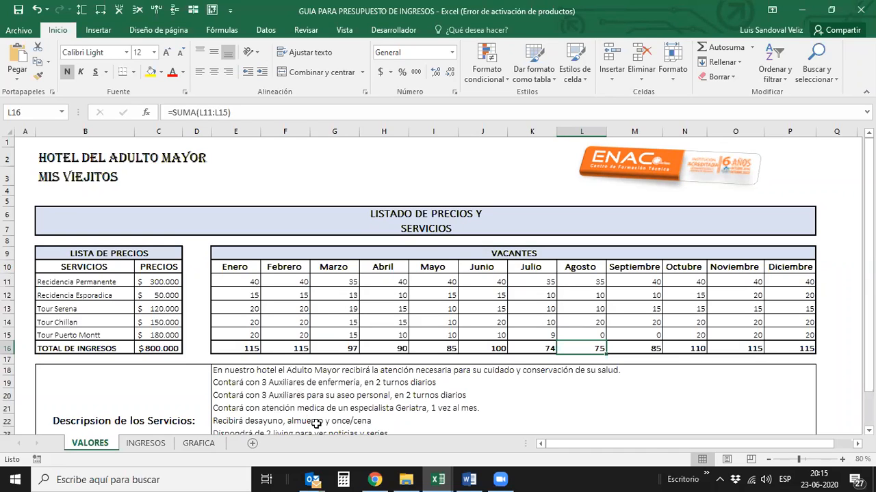
- Switch to the PRESUPUESTO INGRESOS_COSTOS Y GASTOS workbook and review the CUENTAS heading and the months of PERIODO 2020
{"action": "mouse_move", "coordinate": [431, 477]}
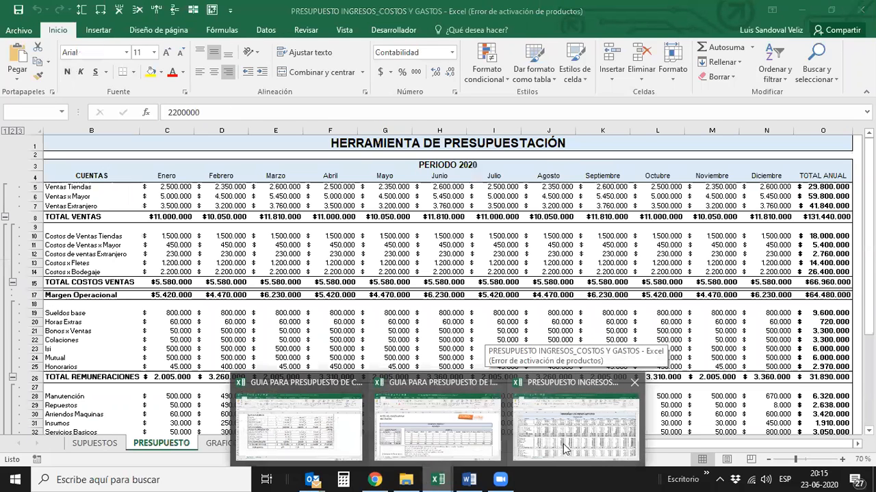
{"action": "left_click", "coordinate": [565, 448]}
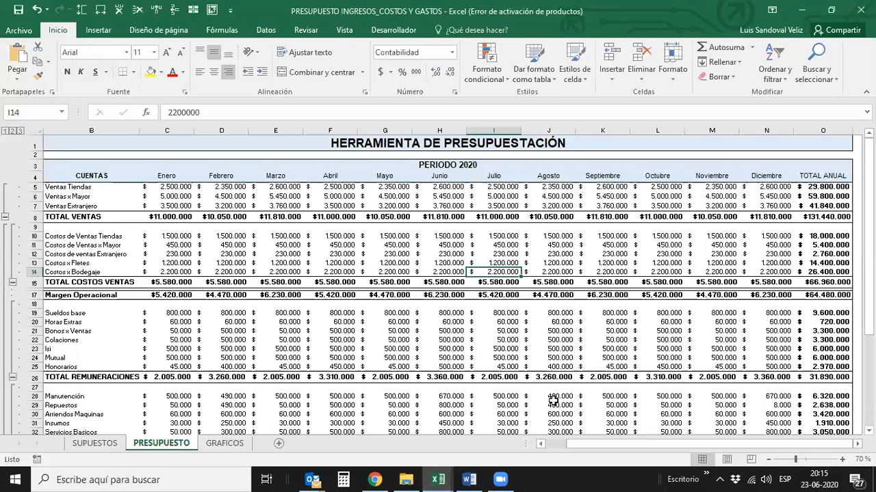
{"action": "left_click", "coordinate": [116, 178]}
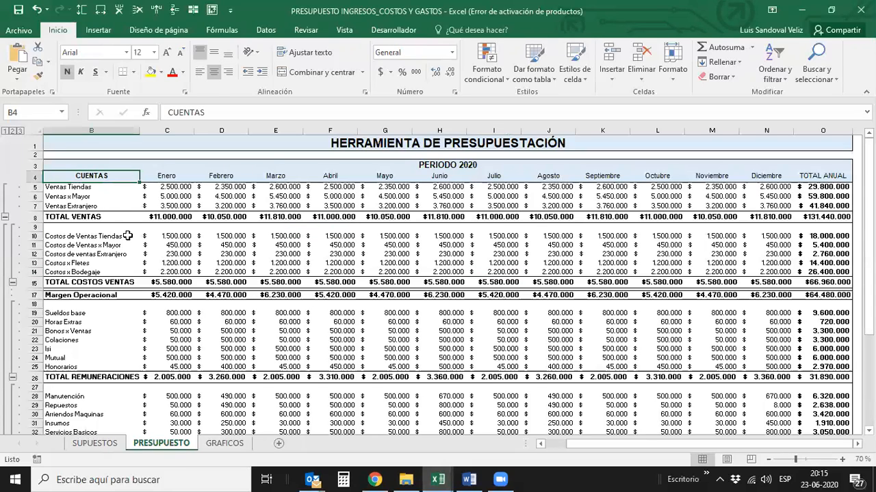
{"action": "key", "text": "Right"}
{"action": "key", "text": "Right"}
{"action": "key", "text": "Right"}
{"action": "key", "text": "Right"}
{"action": "key", "text": "Right"}
{"action": "key", "text": "Right"}
{"action": "key", "text": "Right"}
{"action": "key", "text": "Right"}
{"action": "key", "text": "Right"}
{"action": "key", "text": "Right"}
{"action": "key", "text": "Right"}
{"action": "key", "text": "Right"}
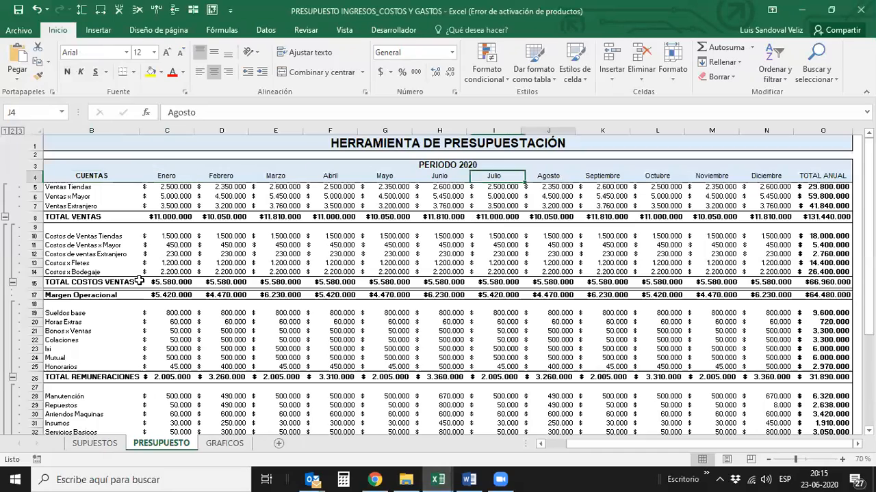
{"action": "key", "text": "Left"}
{"action": "key", "text": "Left"}
{"action": "key", "text": "Left"}
{"action": "key", "text": "Left"}
{"action": "key", "text": "Left"}
{"action": "key", "text": "Left"}
{"action": "key", "text": "Left"}
{"action": "key", "text": "Left"}
{"action": "key", "text": "Left"}
{"action": "key", "text": "Left"}
{"action": "key", "text": "Left"}
{"action": "key", "text": "Left"}
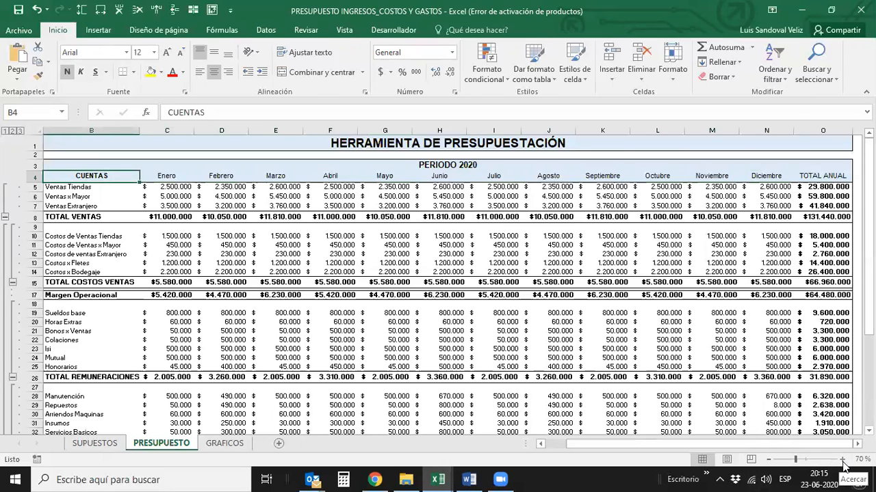
- Review the Enero amounts for Ventas Tiendas, Ventas x Mayor and Ventas Extranjero
{"action": "key", "text": "Right"}
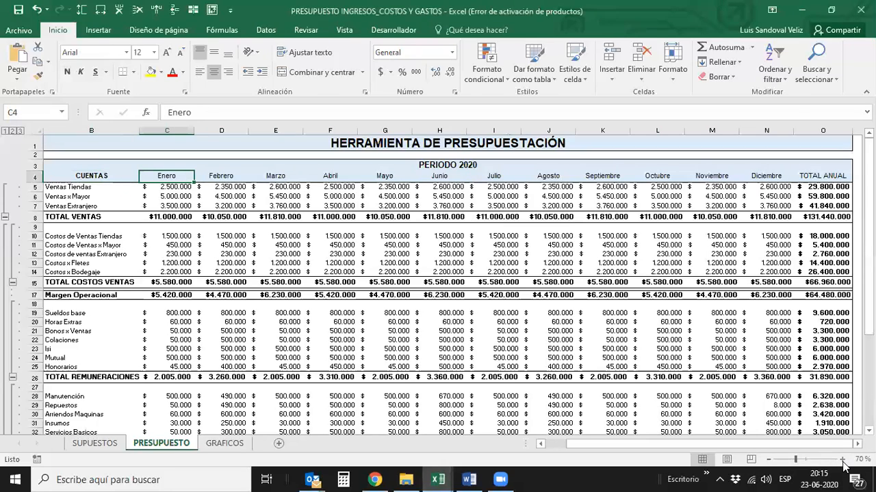
{"action": "key", "text": "Down"}
{"action": "key", "text": "Up"}
{"action": "key", "text": "Down"}
{"action": "key", "text": "Down"}
{"action": "key", "text": "Down"}
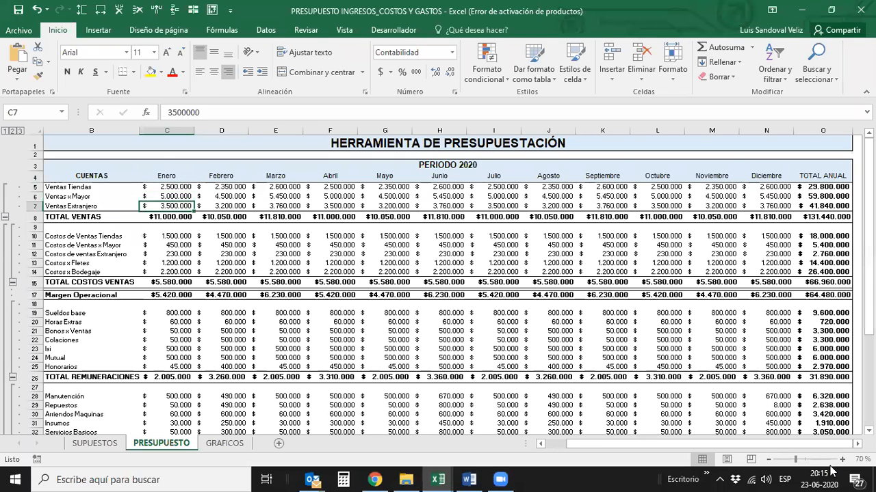
{"action": "key", "text": "Up"}
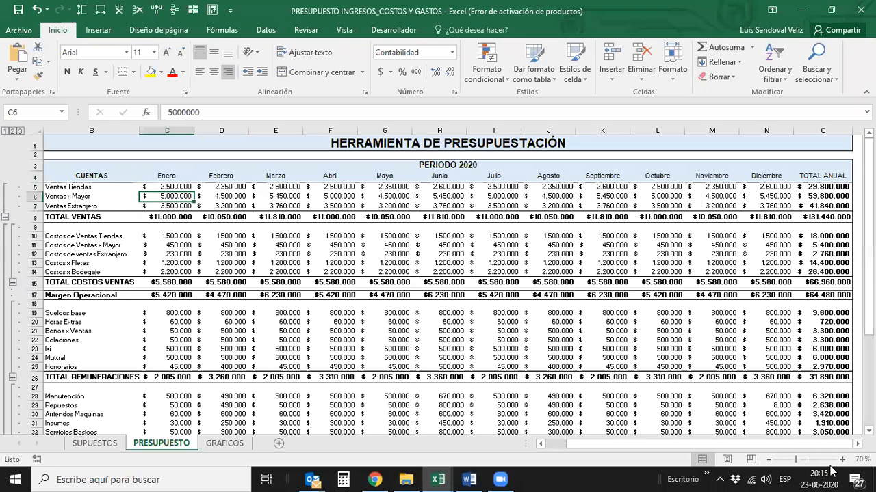
- Go through the sales accounts Ventas Tiendas, Ventas x Mayor and Ventas Extranjero, repeating them from the first one
{"action": "key", "text": "Left"}
{"action": "key", "text": "Up"}
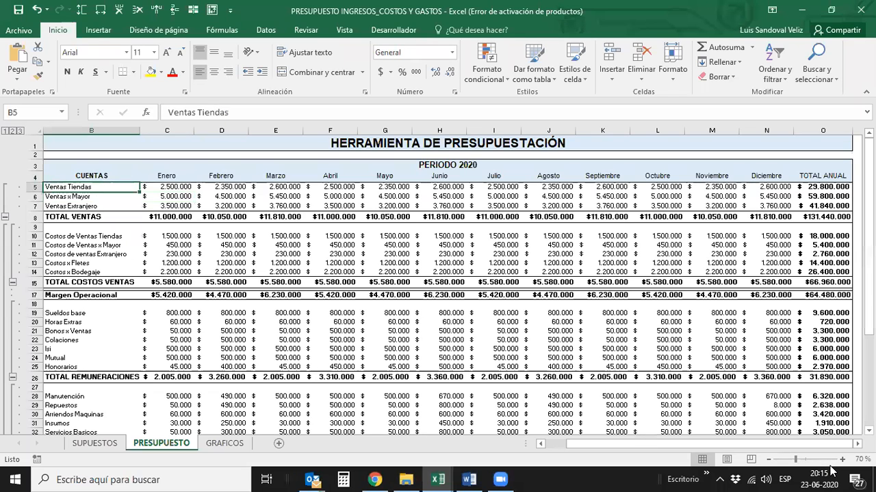
{"action": "key", "text": "Down"}
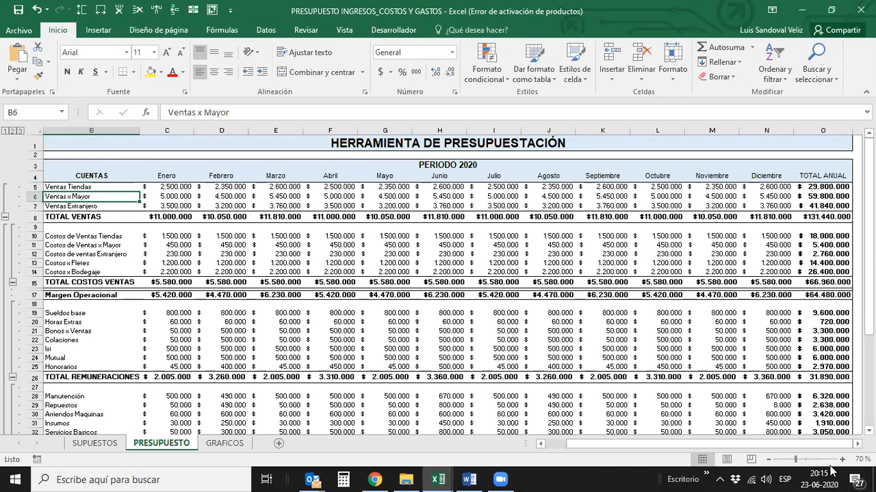
{"action": "key", "text": "Down"}
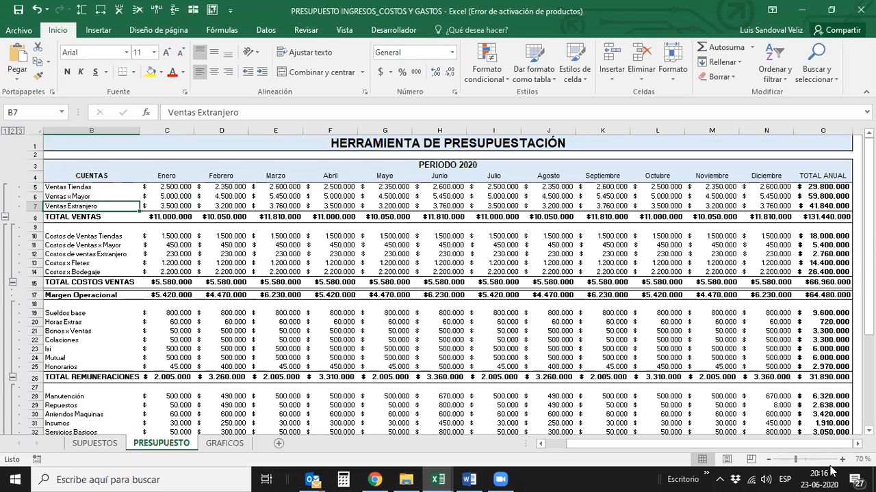
{"action": "key", "text": "Up"}
{"action": "key", "text": "Up"}
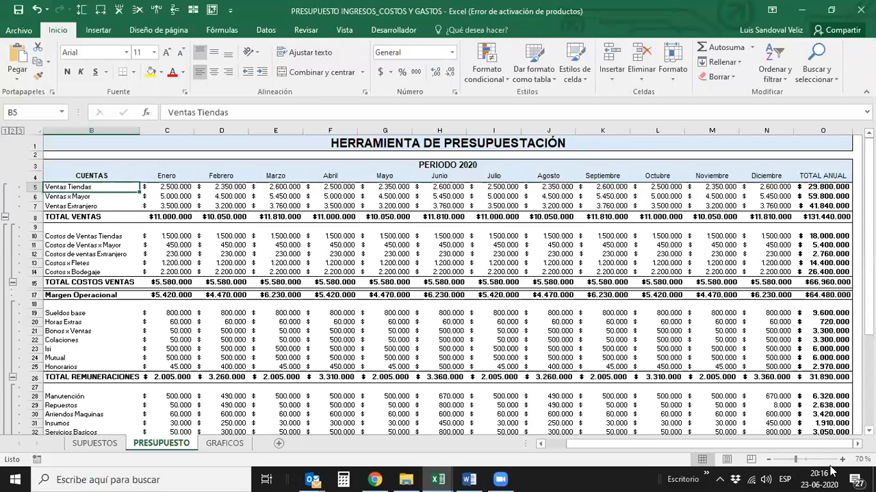
{"action": "key", "text": "Down"}
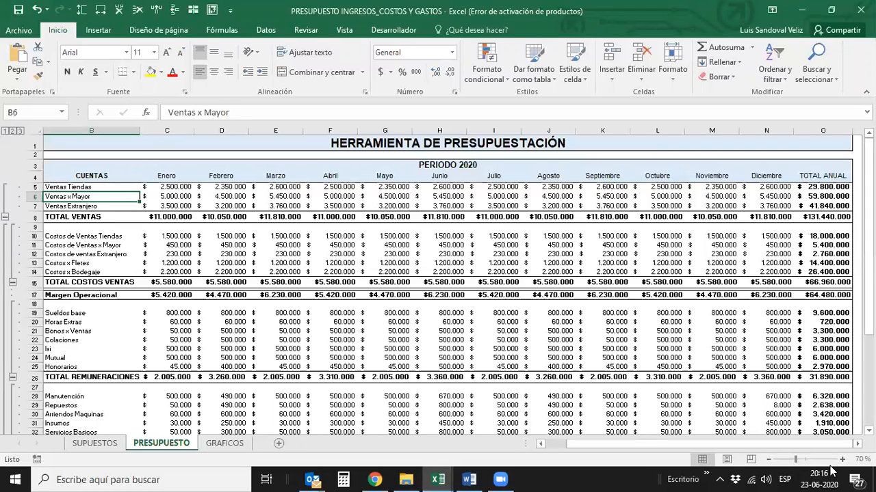
{"action": "key", "text": "Down"}
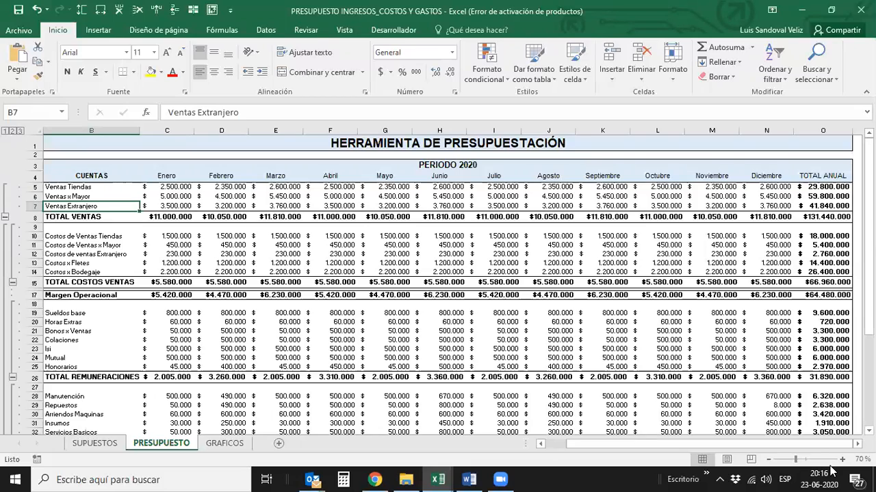
- Go through the sales cost accounts from Costos de Ventas Tiendas to Costos x Bodegaje
{"action": "key", "text": "Down"}
{"action": "key", "text": "Down"}
{"action": "key", "text": "Down"}
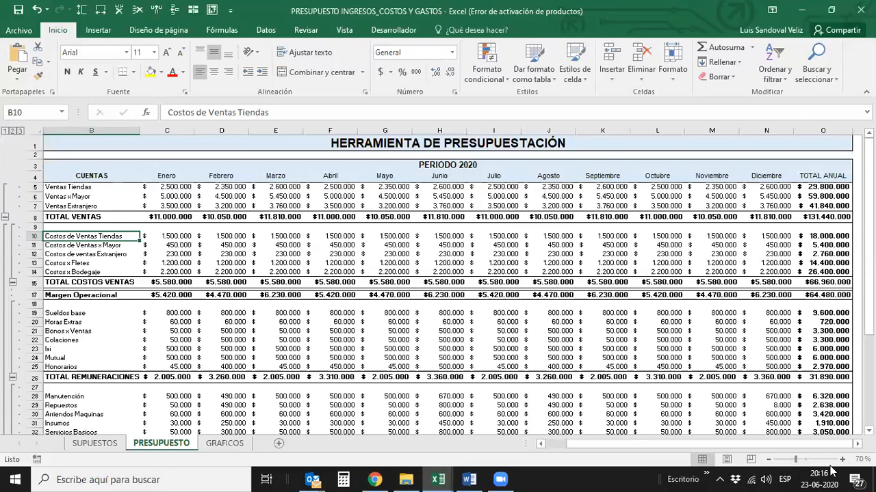
{"action": "key", "text": "Down"}
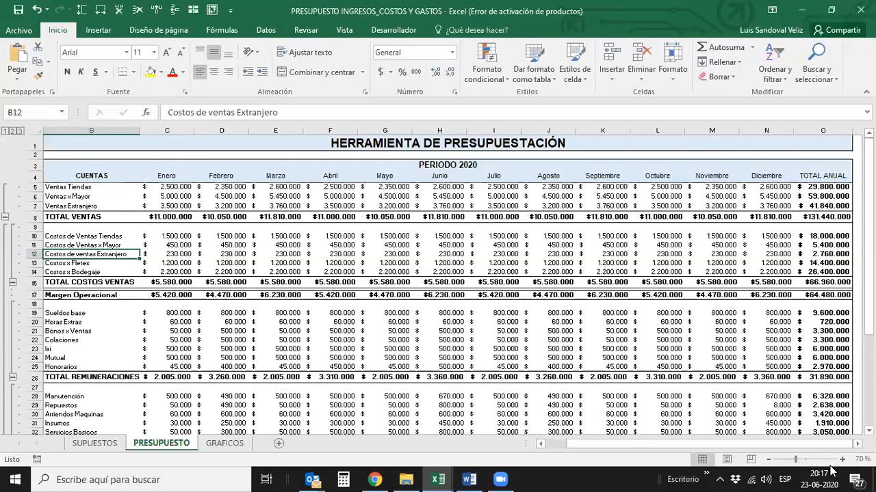
{"action": "key", "text": "Down"}
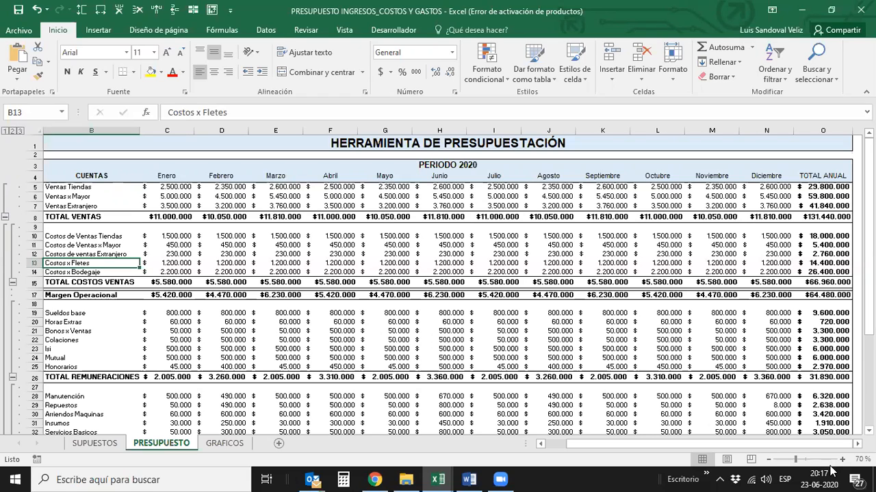
{"action": "key", "text": "Down"}
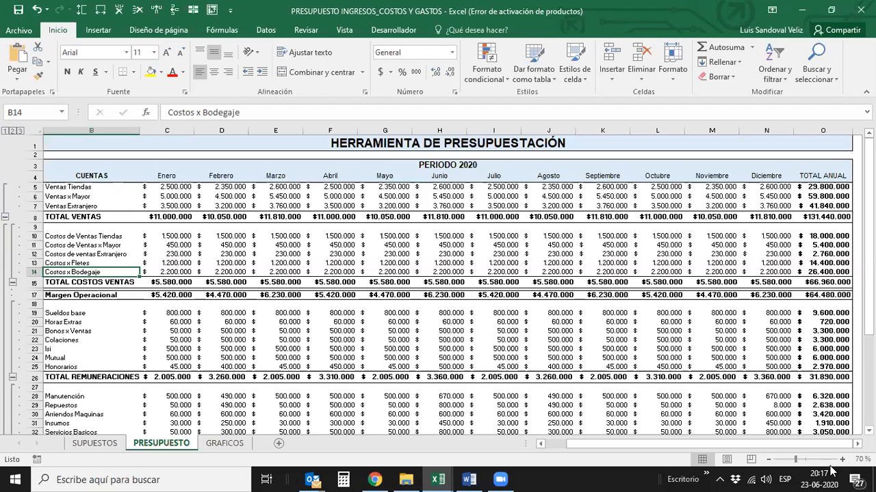
- Examine the Enero TOTAL COSTOS VENTAS formula and continue to the Margen Operacional account
{"action": "key", "text": "Right"}
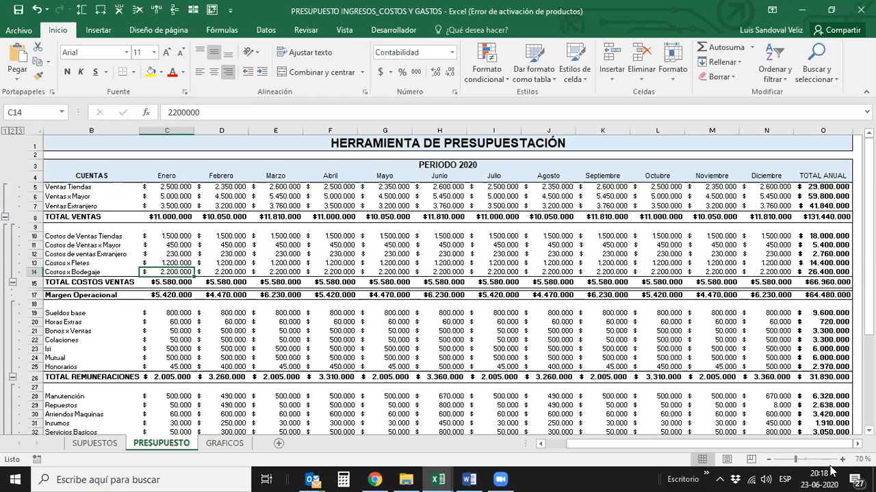
{"action": "key", "text": "Down"}
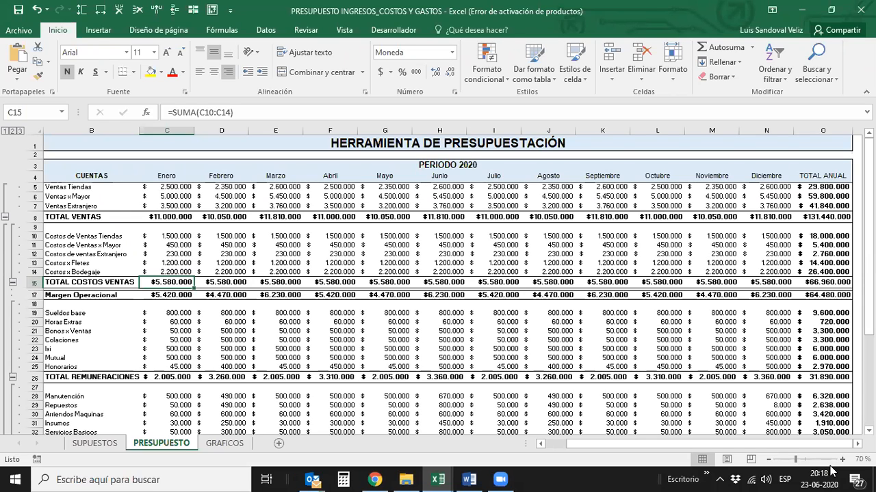
{"action": "key", "text": "Left"}
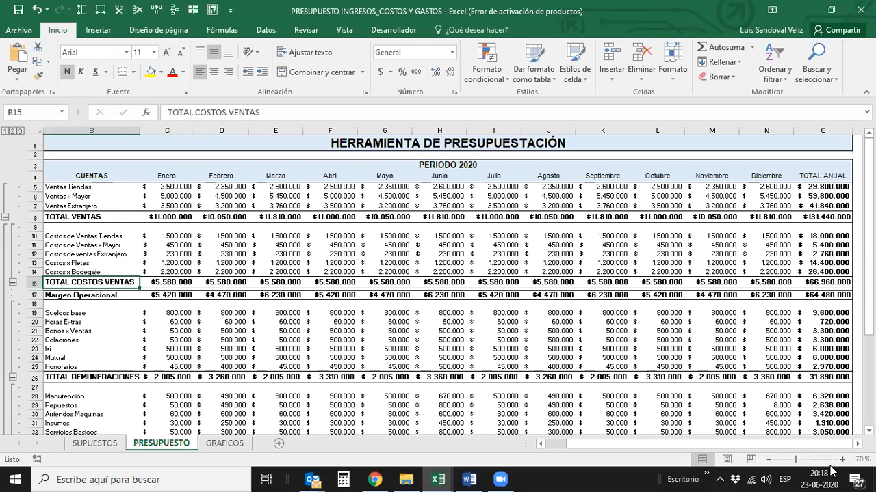
{"action": "key", "text": "Right"}
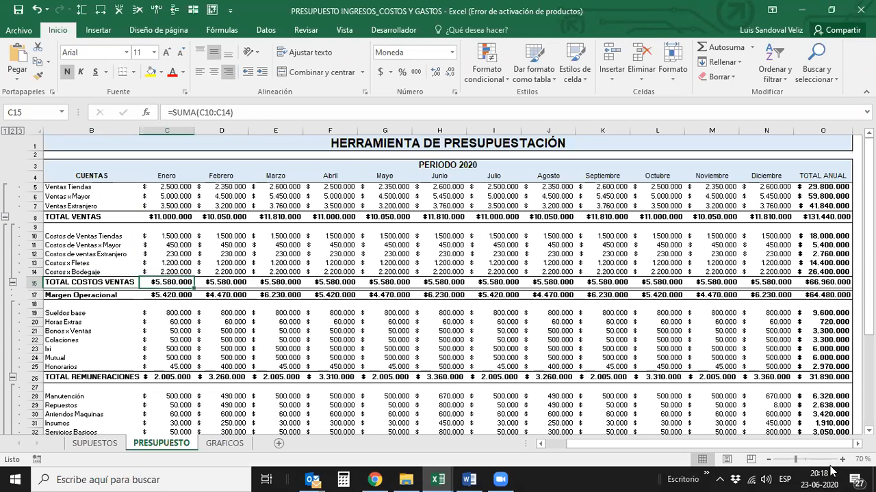
{"action": "key", "text": "Down"}
{"action": "key", "text": "Down"}
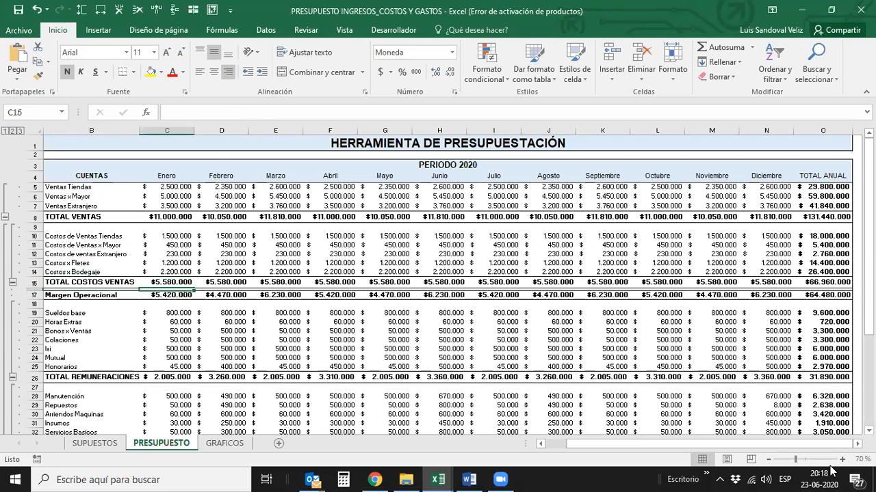
{"action": "key", "text": "Left"}
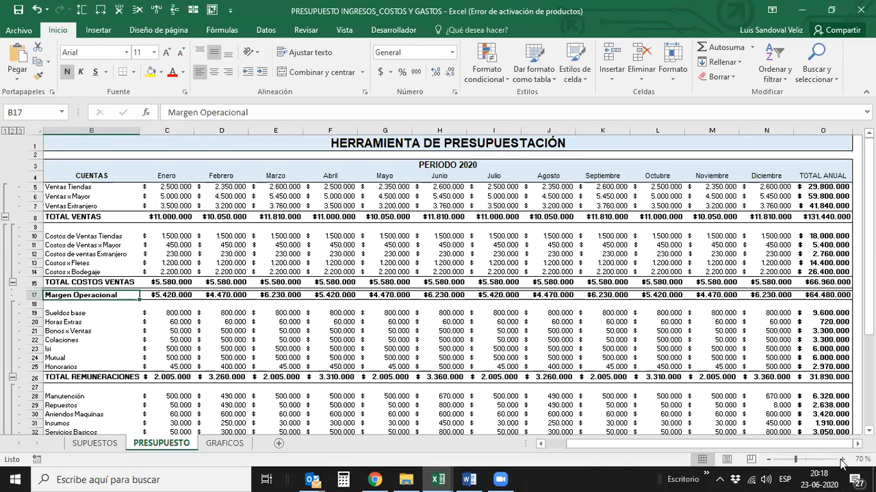
- Examine the Enero Margen Operacional formula that subtracts the sales costs from total sales
{"action": "left_click", "coordinate": [842, 460]}
{"action": "left_click", "coordinate": [841, 460]}
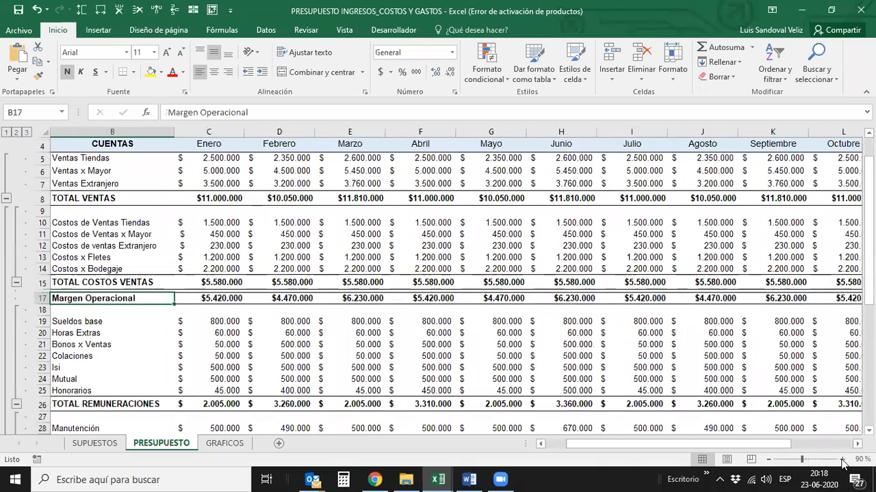
{"action": "key", "text": "Left"}
{"action": "key", "text": "Right"}
{"action": "key", "text": "Right"}
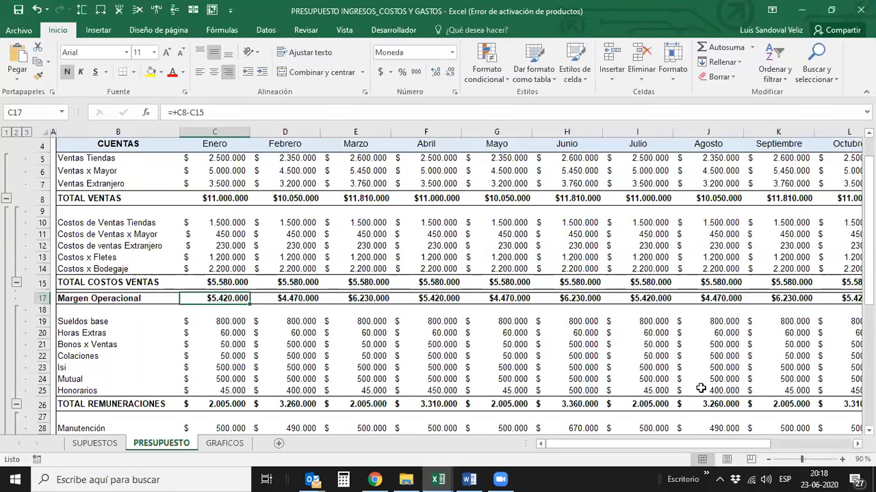
{"action": "key", "text": "Right"}
{"action": "key", "text": "Left"}
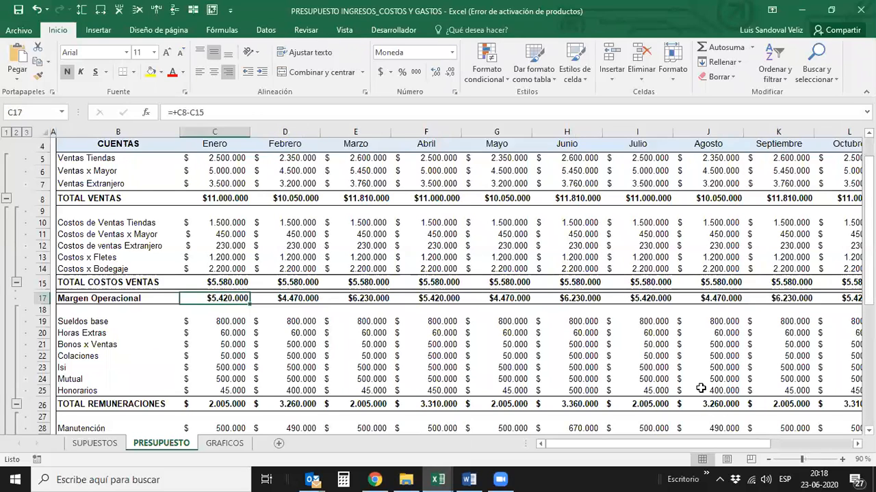
- Follow the Margen Operacional row across the months toward the annual total and return to its account name
{"action": "key", "text": "Right"}
{"action": "key", "text": "Right"}
{"action": "key", "text": "Right"}
{"action": "key", "text": "Right"}
{"action": "key", "text": "Right"}
{"action": "key", "text": "Right"}
{"action": "key", "text": "Right"}
{"action": "key", "text": "Right"}
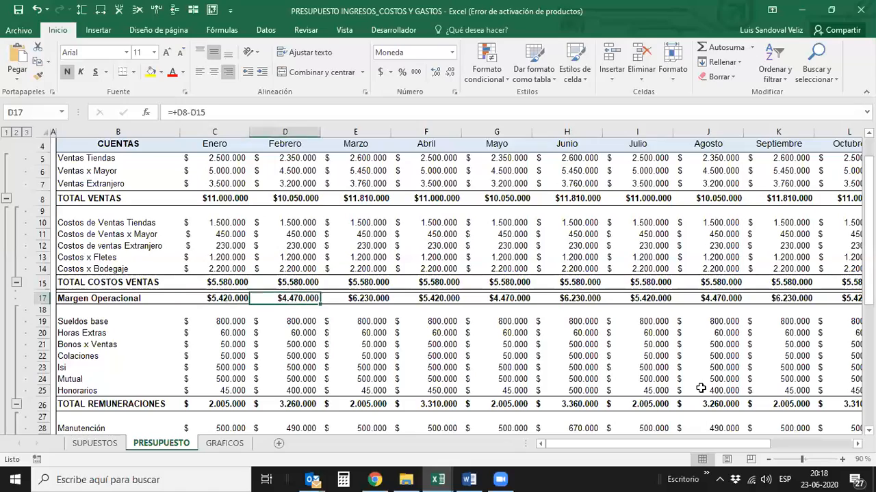
{"action": "key", "text": "Right"}
{"action": "key", "text": "Right"}
{"action": "key", "text": "Right"}
{"action": "key", "text": "Right"}
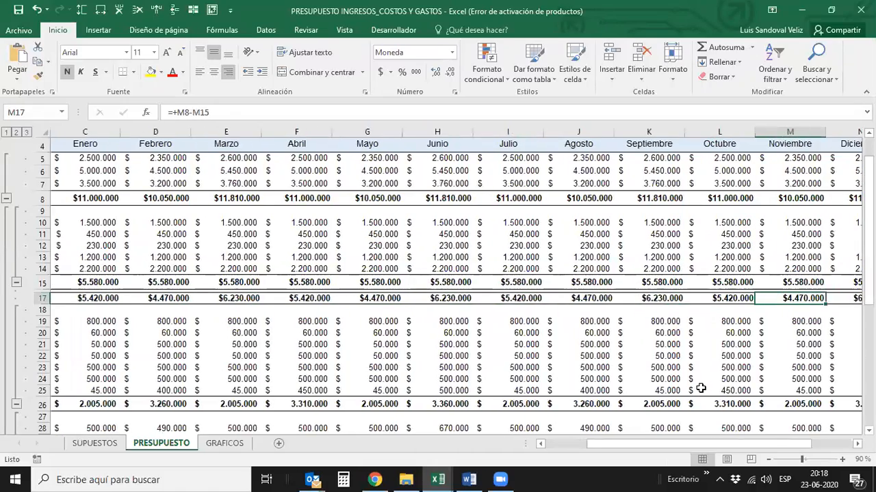
{"action": "key", "text": "Left"}
{"action": "key", "text": "Left"}
{"action": "key", "text": "Left"}
{"action": "key", "text": "Left"}
{"action": "key", "text": "Left"}
{"action": "key", "text": "Left"}
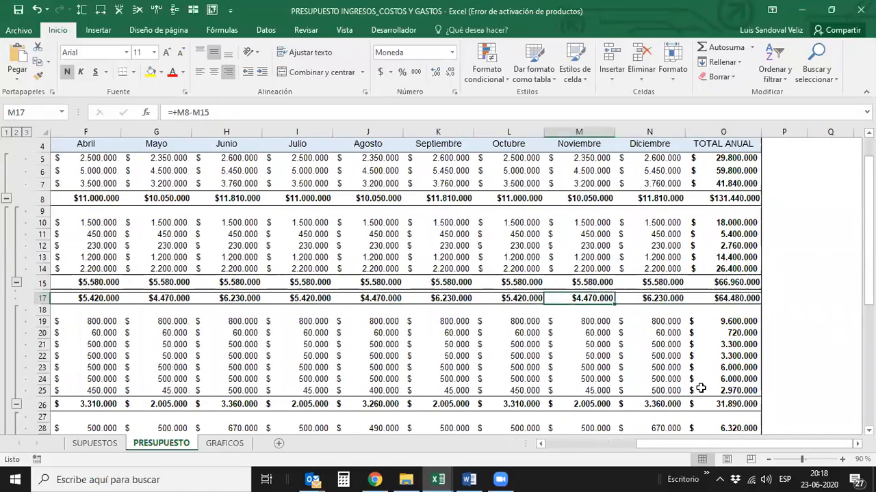
{"action": "key", "text": "Left"}
{"action": "key", "text": "Left"}
{"action": "key", "text": "Left"}
{"action": "key", "text": "Left"}
{"action": "key", "text": "Left"}
{"action": "key", "text": "Left"}
{"action": "key", "text": "Left"}
{"action": "key", "text": "Left"}
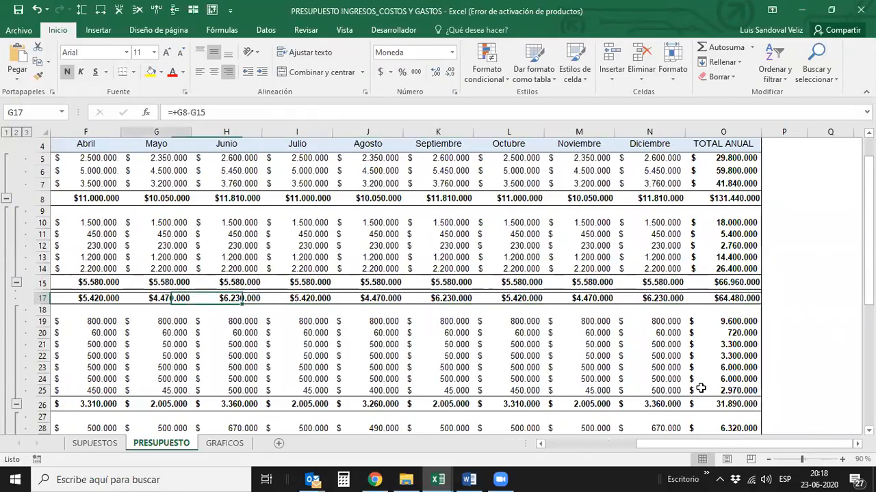
{"action": "key", "text": "Right"}
{"action": "key", "text": "Right"}
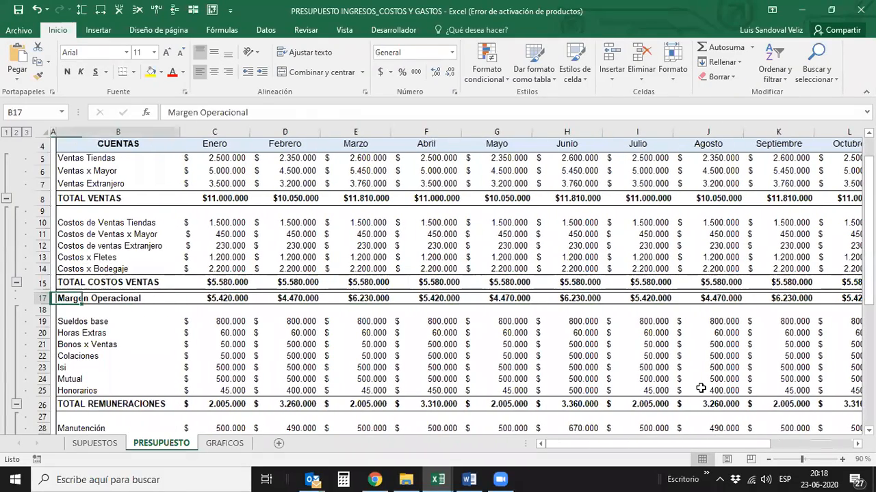
- Trace the Enero column from the TOTAL VENTAS formula through the sales costs to the Margen Operacional formula
{"action": "key", "text": "Up"}
{"action": "key", "text": "Up"}
{"action": "key", "text": "Up"}
{"action": "key", "text": "Up"}
{"action": "key", "text": "Up"}
{"action": "key", "text": "Up"}
{"action": "key", "text": "Up"}
{"action": "key", "text": "Up"}
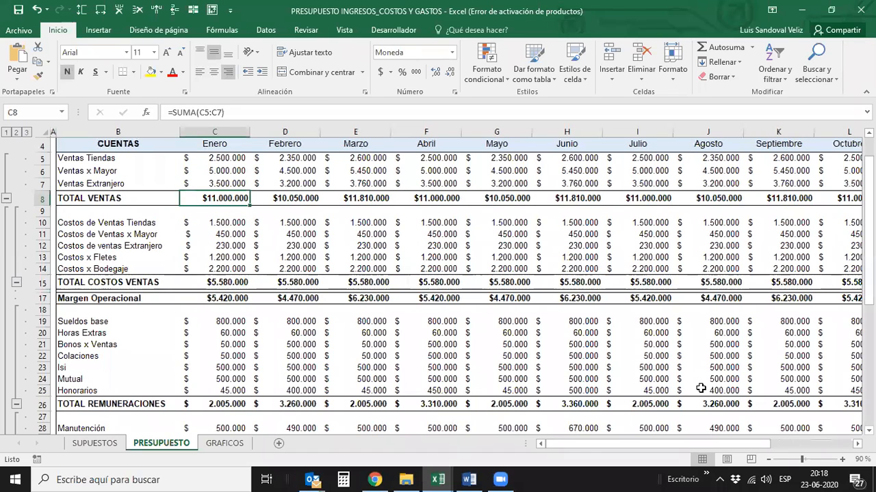
{"action": "key", "text": "Down"}
{"action": "key", "text": "Down"}
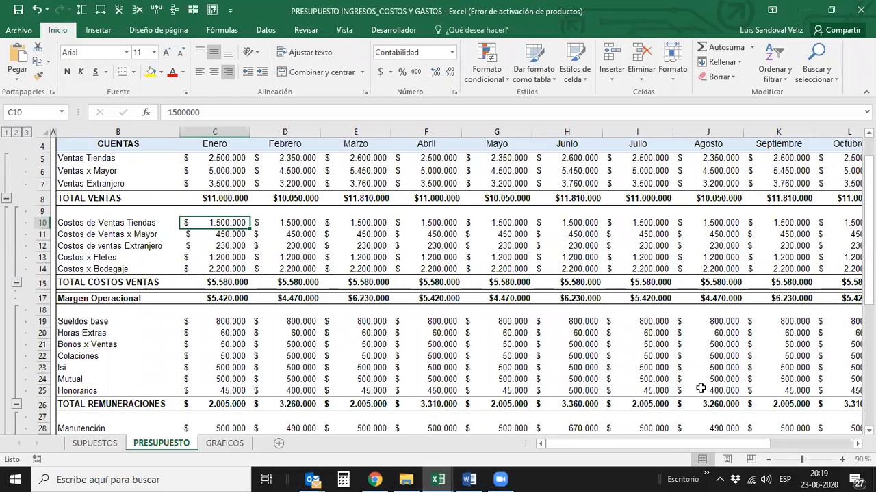
{"action": "key", "text": "Down"}
{"action": "key", "text": "Down"}
{"action": "key", "text": "Down"}
{"action": "key", "text": "Down"}
{"action": "key", "text": "Down"}
{"action": "key", "text": "Down"}
{"action": "key", "text": "Down"}
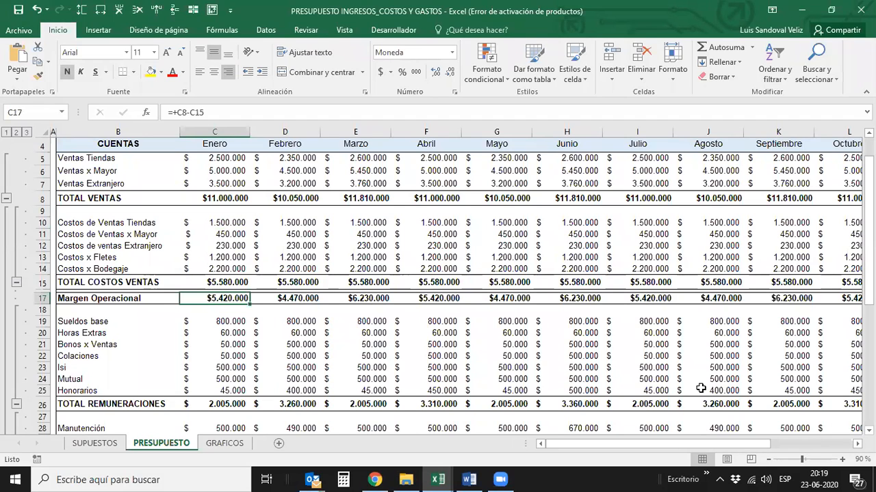
- Examine the monthly Margen Operacional formulas from Enero through Diciembre
{"action": "key", "text": "Right"}
{"action": "key", "text": "Right"}
{"action": "key", "text": "Right"}
{"action": "key", "text": "Right"}
{"action": "key", "text": "Right"}
{"action": "key", "text": "Right"}
{"action": "key", "text": "Right"}
{"action": "key", "text": "Right"}
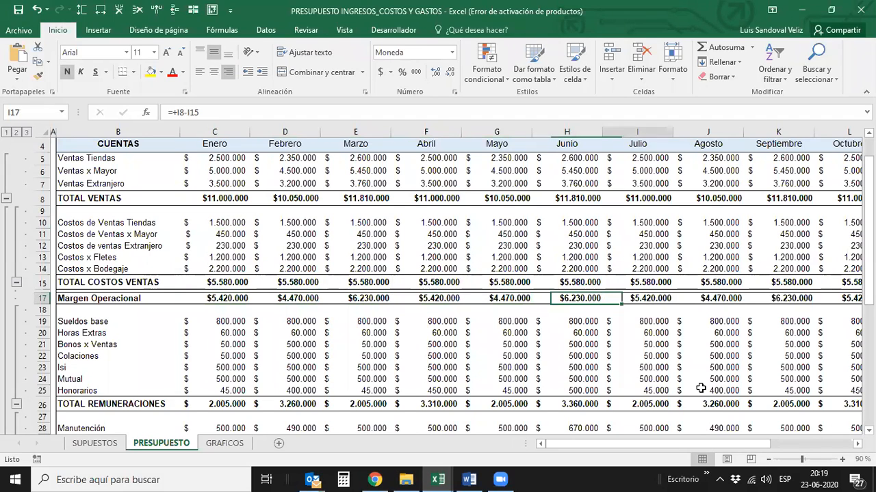
{"action": "key", "text": "Right"}
{"action": "key", "text": "Right"}
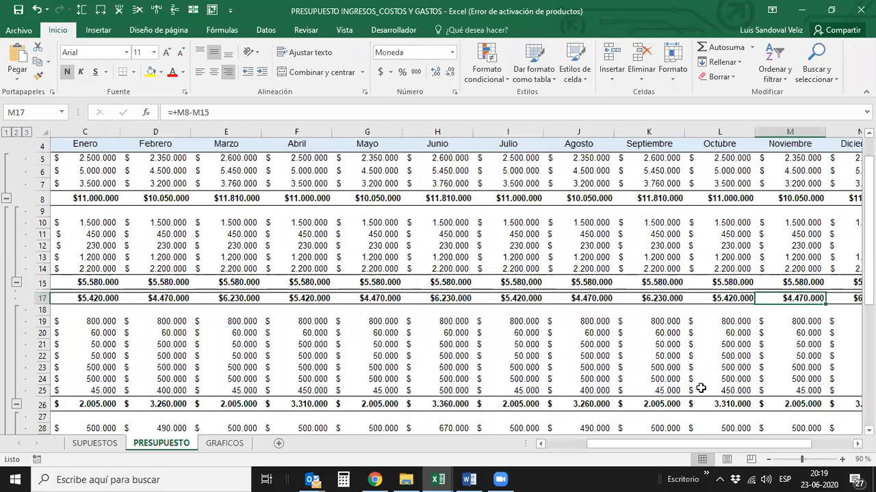
{"action": "key", "text": "Right"}
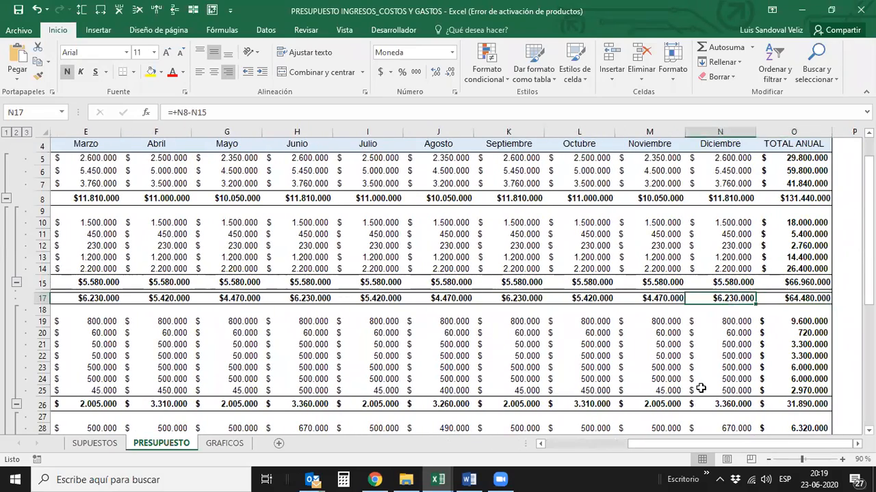
- Review the Margen Operacional row backwards from Diciembre to the Enero value
{"action": "key", "text": "Left"}
{"action": "key", "text": "Left"}
{"action": "key", "text": "Left"}
{"action": "key", "text": "Left"}
{"action": "key", "text": "Left"}
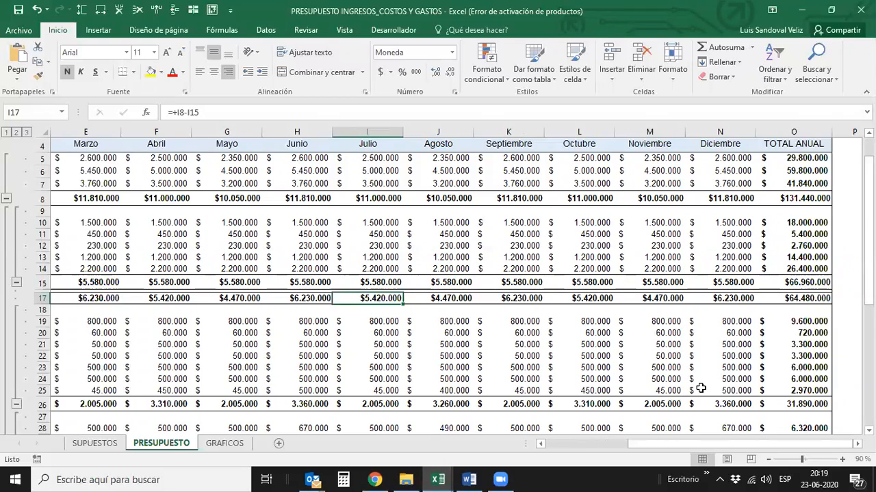
{"action": "key", "text": "Left"}
{"action": "key", "text": "Left"}
{"action": "key", "text": "Left"}
{"action": "key", "text": "Left"}
{"action": "key", "text": "Left"}
{"action": "key", "text": "Left"}
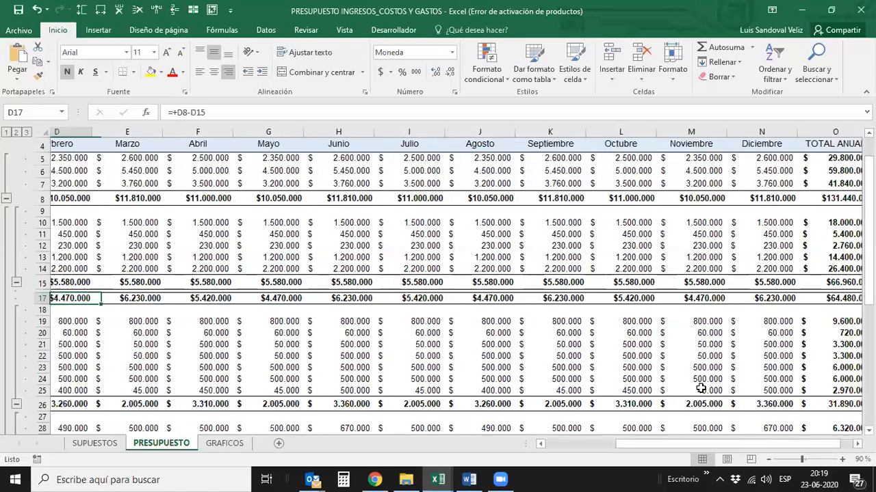
{"action": "key", "text": "Left"}
{"action": "key", "text": "Left"}
{"action": "key", "text": "Right"}
{"action": "key", "text": "Right"}
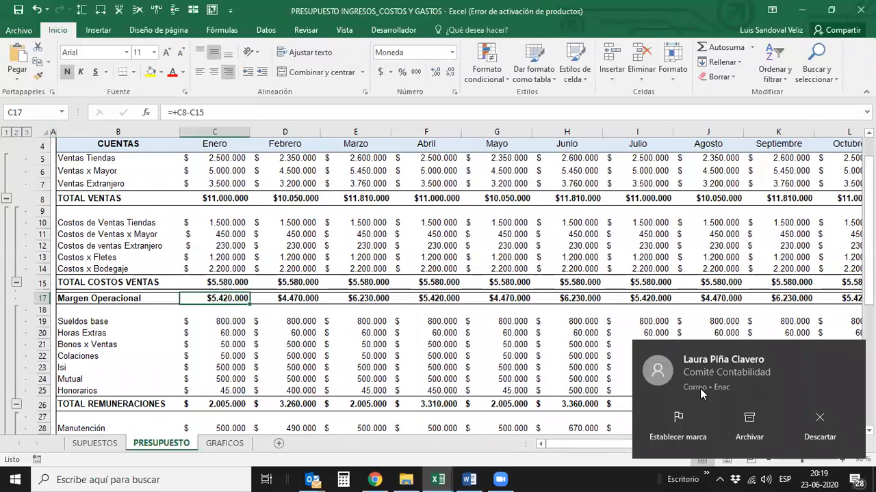
- Compare the Margen Operacional values of Enero, Febrero and Marzo, ending back at Enero
{"action": "key", "text": "Right"}
{"action": "key", "text": "Right"}
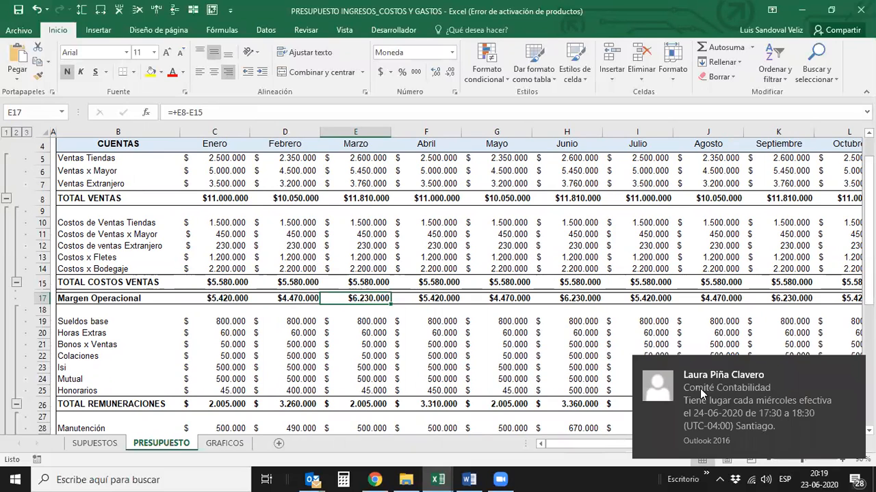
{"action": "key", "text": "Left"}
{"action": "key", "text": "Left"}
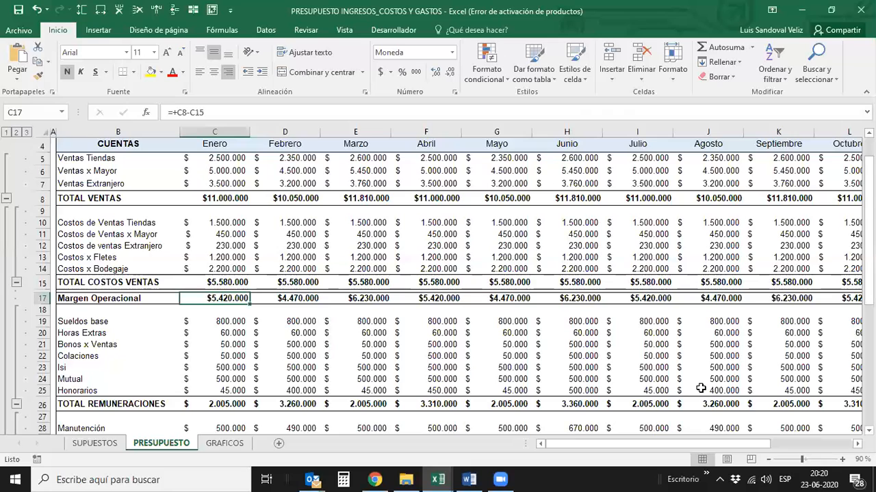
- Go through the payroll accounts from Sueldos base to Honorarios
{"action": "key", "text": "Down"}
{"action": "key", "text": "Down"}
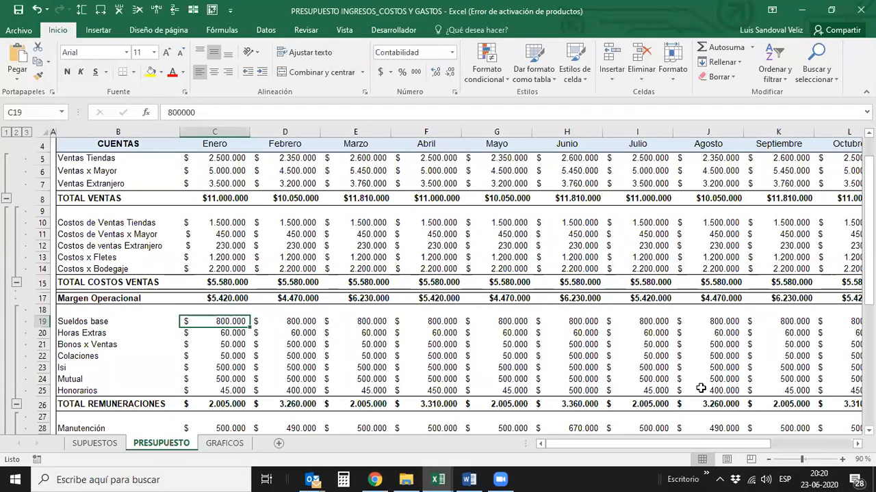
{"action": "key", "text": "Left"}
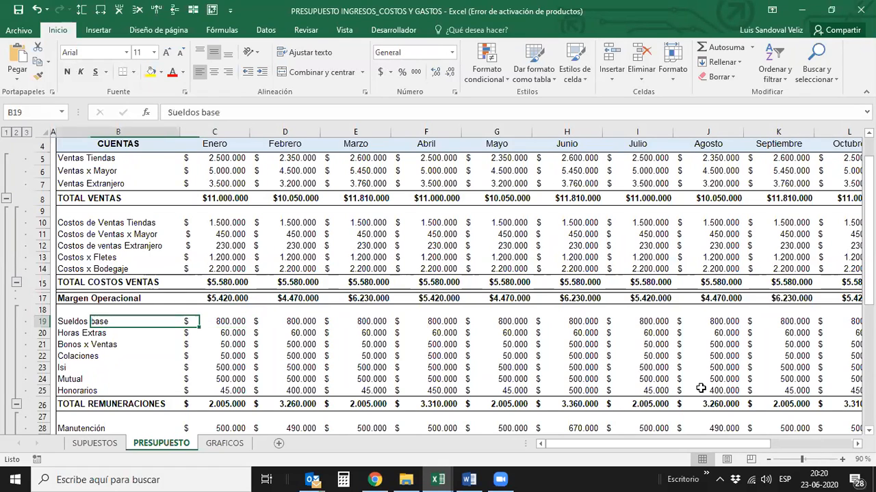
{"action": "key", "text": "Down"}
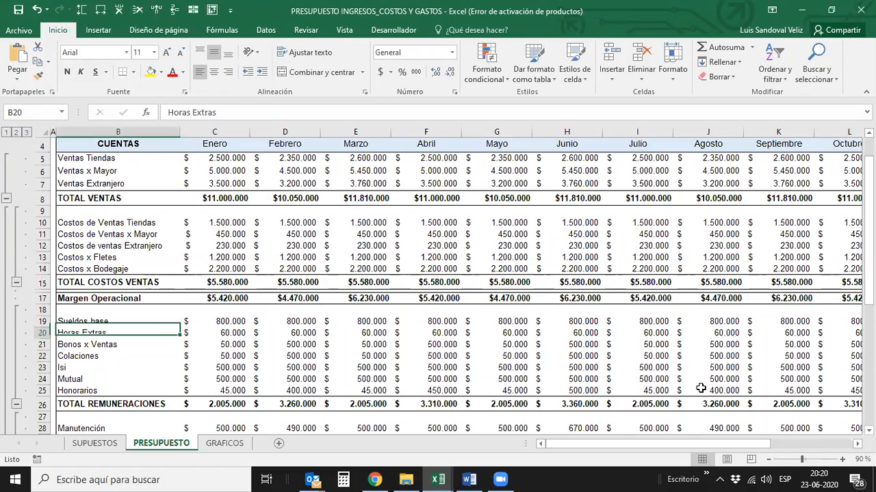
{"action": "key", "text": "Down"}
{"action": "key", "text": "Down"}
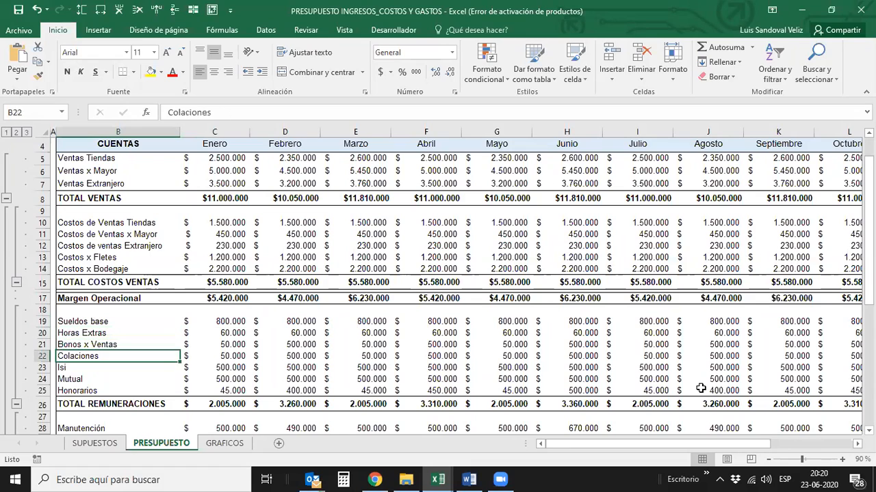
{"action": "key", "text": "Down"}
{"action": "key", "text": "Down"}
{"action": "key", "text": "Down"}
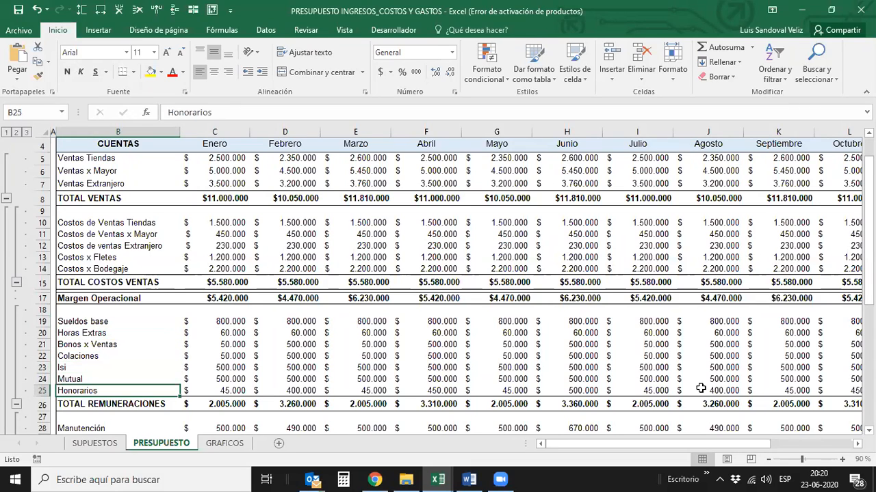
- Go back up the payroll accounts from the Enero Honorarios value to Sueldos base
{"action": "key", "text": "Right"}
{"action": "key", "text": "Up"}
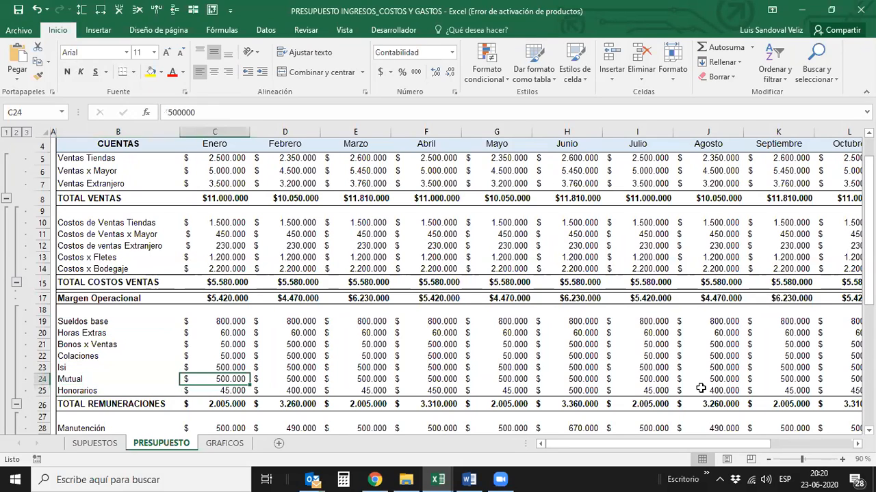
{"action": "key", "text": "Left"}
{"action": "key", "text": "Up"}
{"action": "key", "text": "Up"}
{"action": "key", "text": "Up"}
{"action": "key", "text": "Up"}
{"action": "key", "text": "Up"}
{"action": "key", "text": "Right"}
{"action": "key", "text": "Left"}
- Review the payroll accounts down to Honorarios again and examine the Enero TOTAL REMUNERACIONES formula
{"action": "key", "text": "Down"}
{"action": "key", "text": "Down"}
{"action": "key", "text": "Down"}
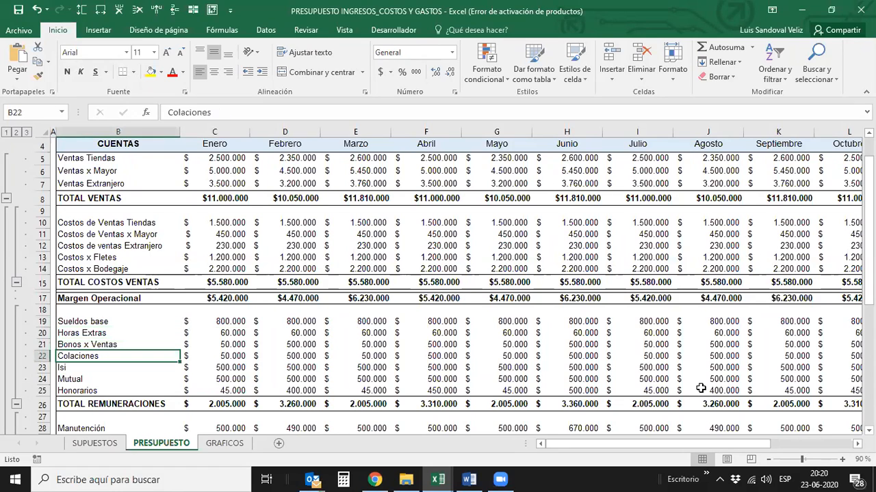
{"action": "key", "text": "Down"}
{"action": "key", "text": "Down"}
{"action": "key", "text": "Down"}
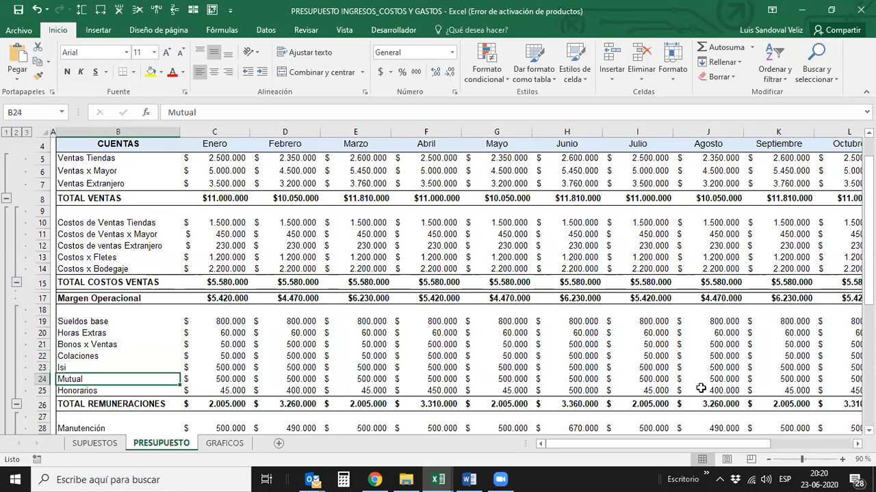
{"action": "key", "text": "Right"}
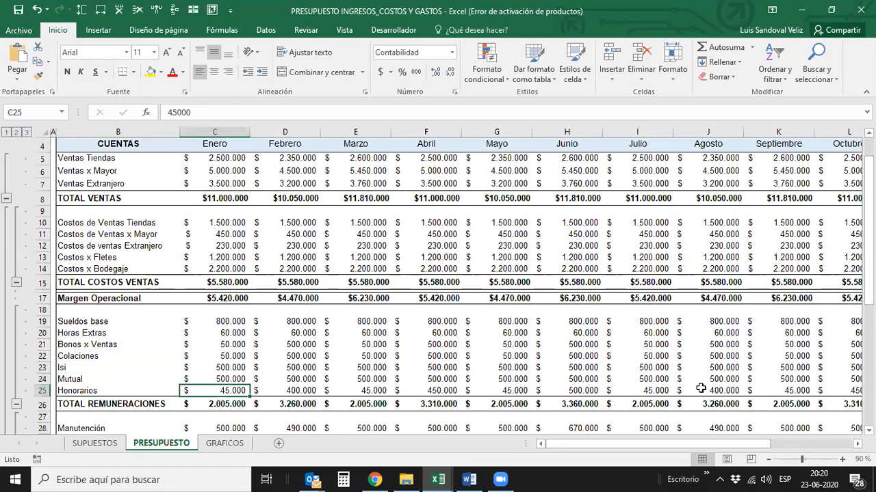
{"action": "key", "text": "Down"}
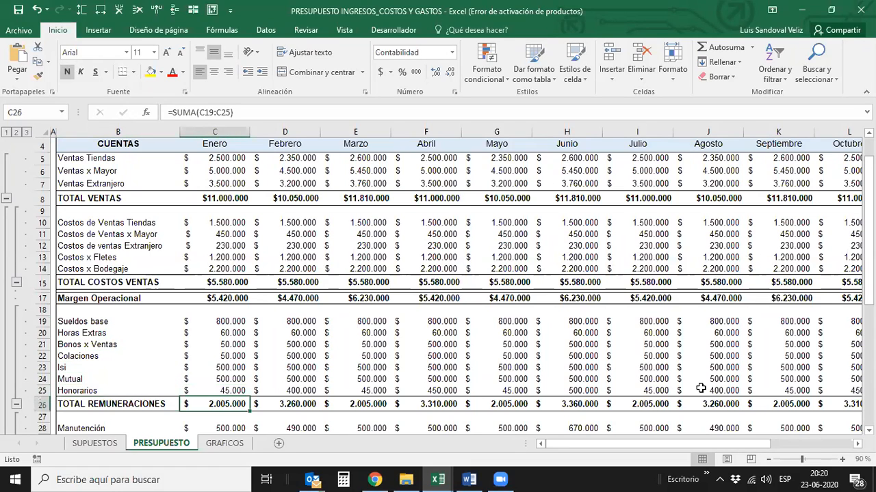
- Relate the Enero Margen Operacional to the payroll accounts from Sueldos base down to TOTAL REMUNERACIONES
{"action": "left_click", "coordinate": [219, 296]}
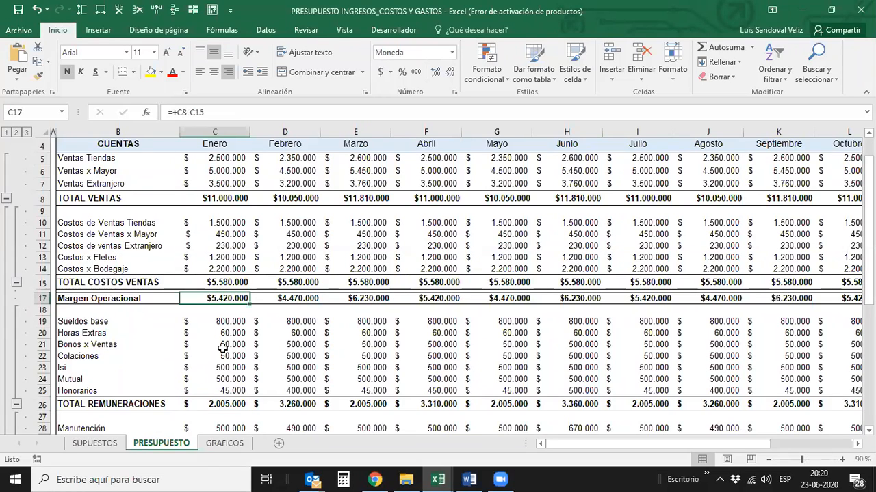
{"action": "left_click", "coordinate": [223, 321]}
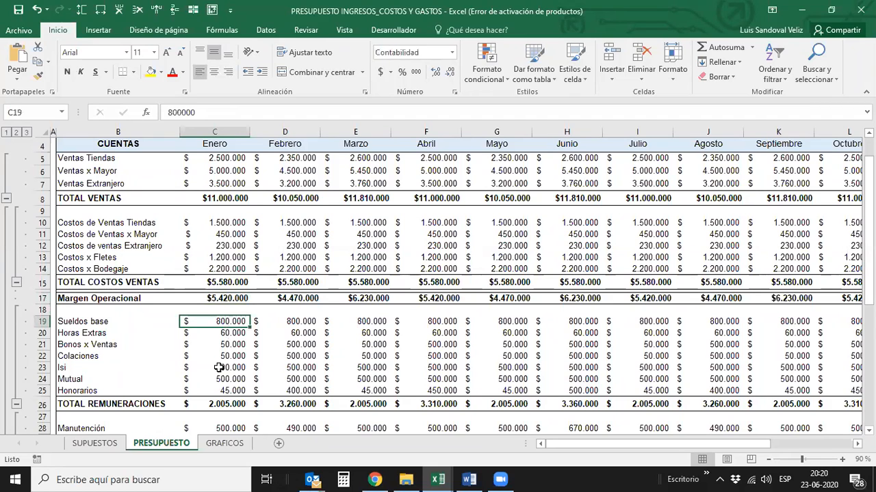
{"action": "key", "text": "Down"}
{"action": "key", "text": "Down"}
{"action": "key", "text": "Down"}
{"action": "key", "text": "Down"}
{"action": "key", "text": "Down"}
{"action": "key", "text": "Down"}
{"action": "key", "text": "Down"}
{"action": "key", "text": "Left"}
{"action": "key", "text": "Right"}
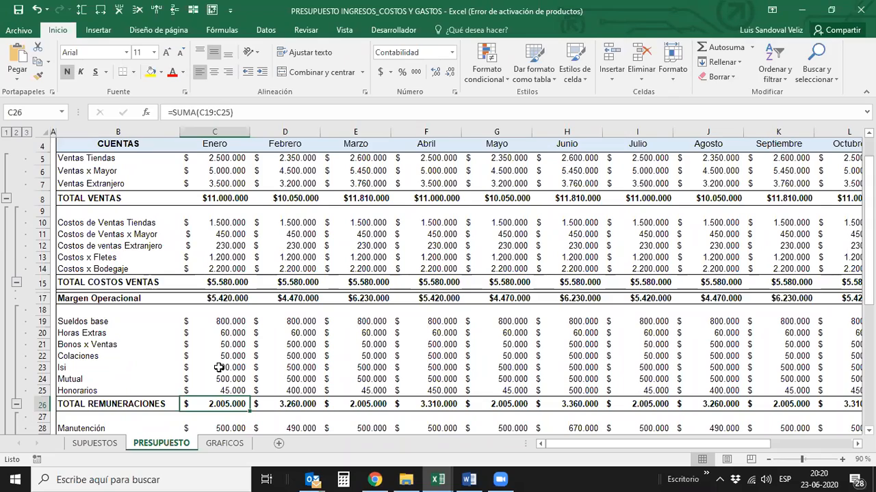
- Look over the expense accounts below TOTAL REMUNERACIONES down to Gastos Uniformes in the Enero column
{"action": "key", "text": "Down"}
{"action": "key", "text": "Down"}
{"action": "key", "text": "Down"}
{"action": "key", "text": "Down"}
{"action": "key", "text": "Down"}
{"action": "key", "text": "Down"}
{"action": "key", "text": "Down"}
{"action": "key", "text": "Down"}
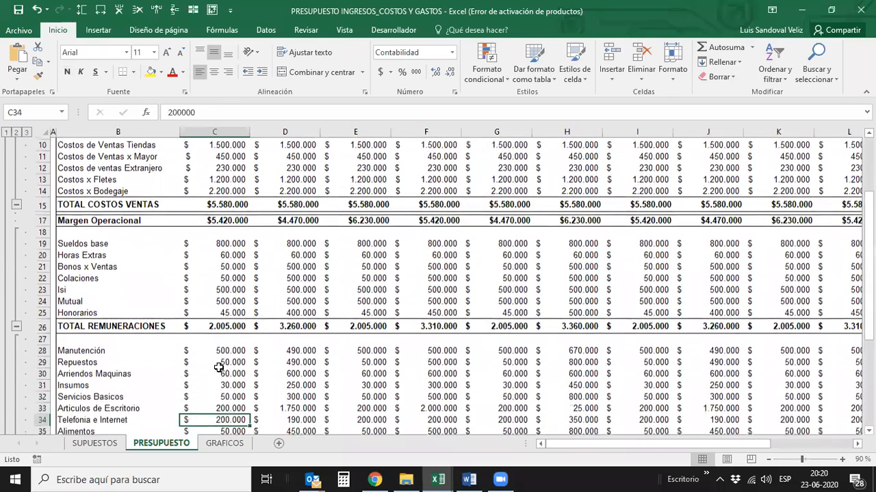
{"action": "key", "text": "Down"}
{"action": "key", "text": "Down"}
{"action": "key", "text": "Down"}
{"action": "key", "text": "Down"}
{"action": "key", "text": "Down"}
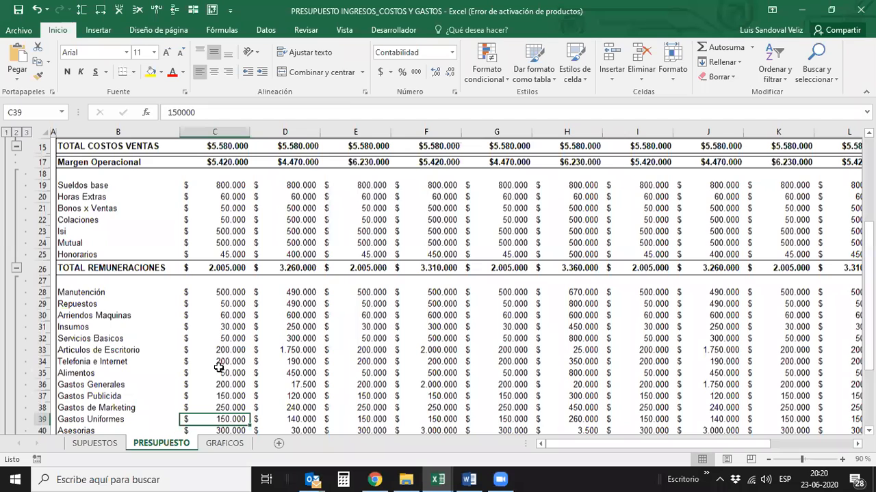
- Return to the beginning of the expense accounts and review the Enero amounts down to Insumos
{"action": "scroll", "coordinate": [218, 368], "scroll_direction": "down", "scroll_amount": 1}
{"action": "key", "text": "Up"}
{"action": "key", "text": "Up"}
{"action": "key", "text": "Up"}
{"action": "key", "text": "Up"}
{"action": "key", "text": "Up"}
{"action": "key", "text": "Up"}
{"action": "key", "text": "Up"}
{"action": "key", "text": "Up"}
{"action": "key", "text": "Up"}
{"action": "key", "text": "Up"}
{"action": "key", "text": "Up"}
{"action": "key", "text": "Down"}
{"action": "key", "text": "Down"}
{"action": "key", "text": "Down"}
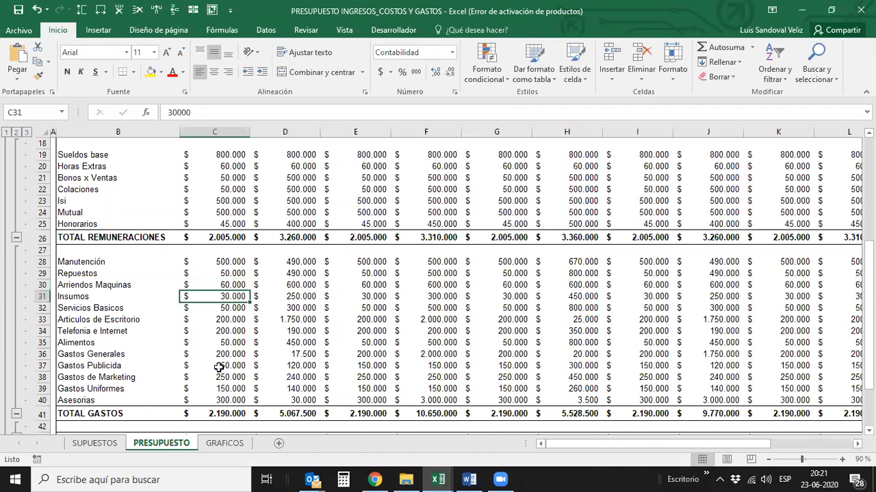
- Review the Enero expenses from Servicios Basicos to Asesorias and examine the TOTAL GASTOS formula
{"action": "key", "text": "Down"}
{"action": "key", "text": "Down"}
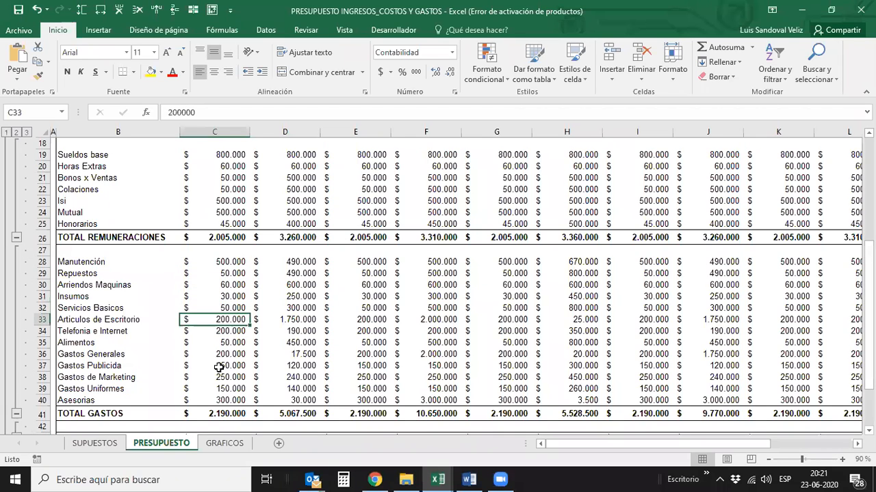
{"action": "key", "text": "Down"}
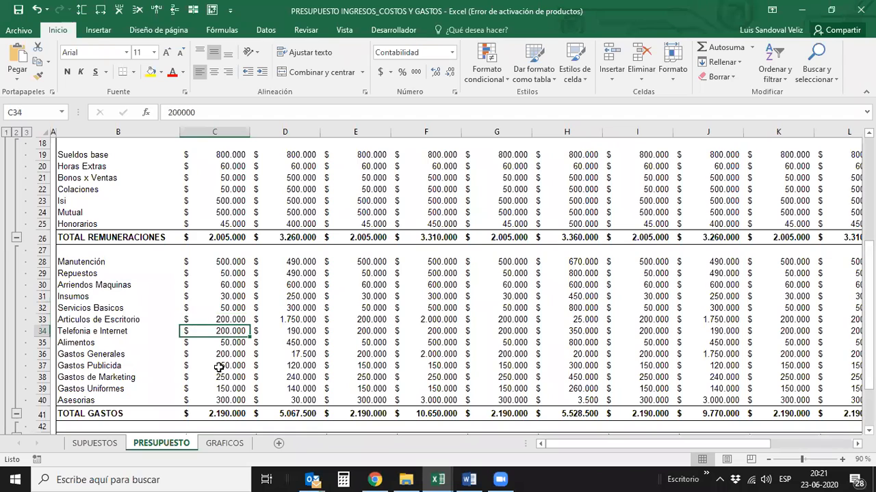
{"action": "key", "text": "Down"}
{"action": "key", "text": "Down"}
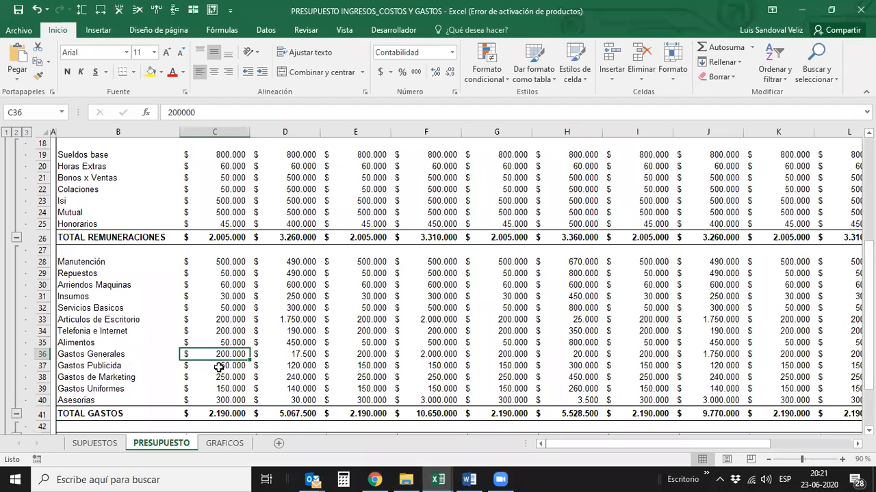
{"action": "key", "text": "Down"}
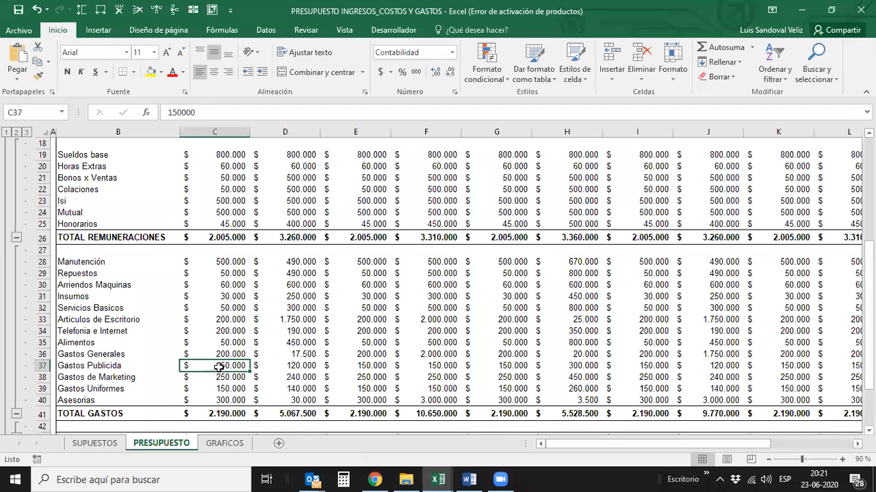
{"action": "key", "text": "Down"}
{"action": "key", "text": "Down"}
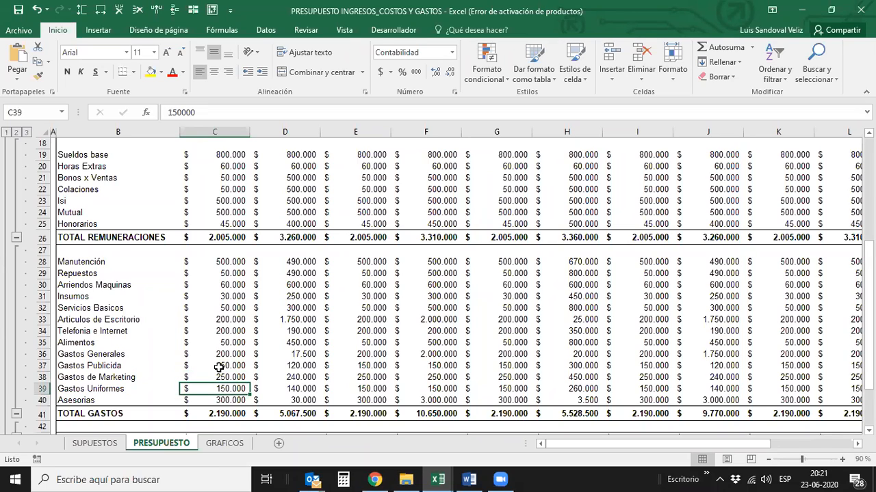
{"action": "key", "text": "Down"}
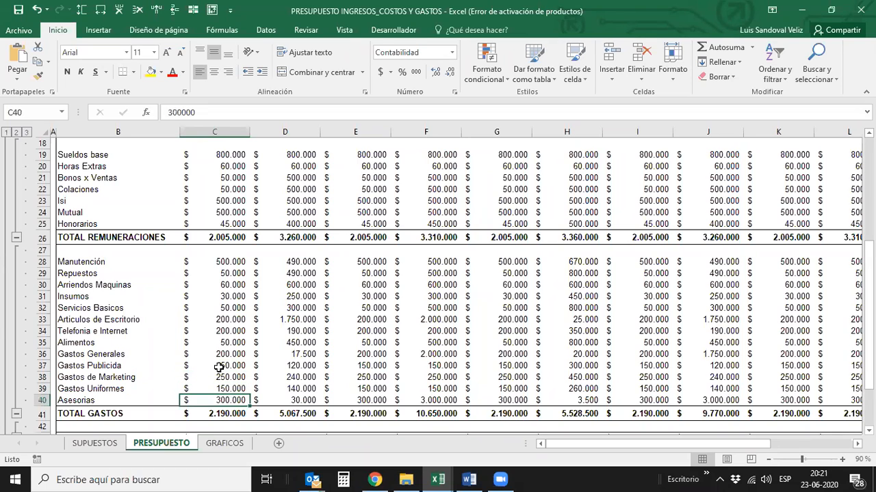
{"action": "key", "text": "Down"}
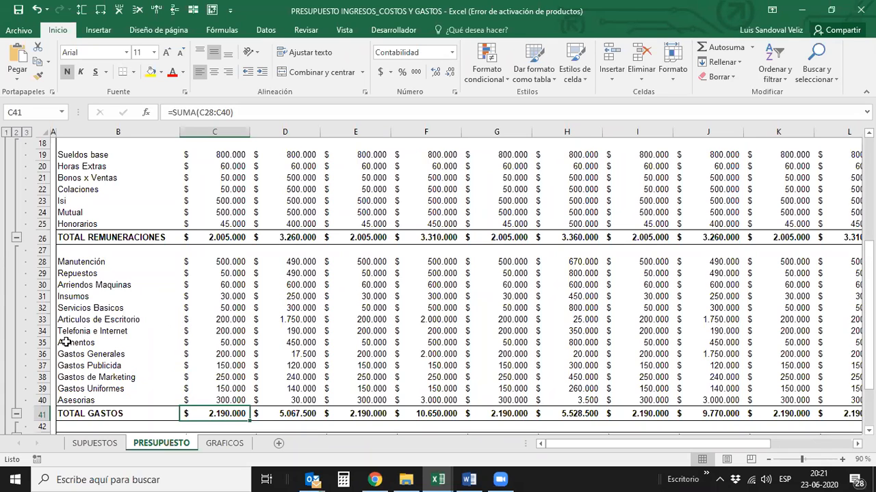
- Collapse the budget's row outline to level 2, leaving only the summary rows
{"action": "left_click", "coordinate": [15, 132]}
{"action": "scroll", "coordinate": [171, 260], "scroll_direction": "up", "scroll_amount": 2}
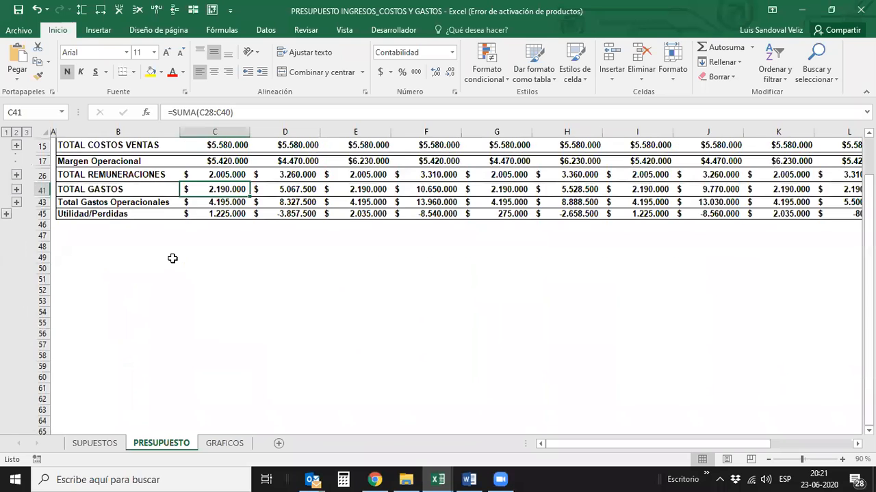
- Go back up the collapsed budget and review the TOTAL VENTAS row for the first months, starting from Enero
{"action": "scroll", "coordinate": [173, 259], "scroll_direction": "up", "scroll_amount": 1}
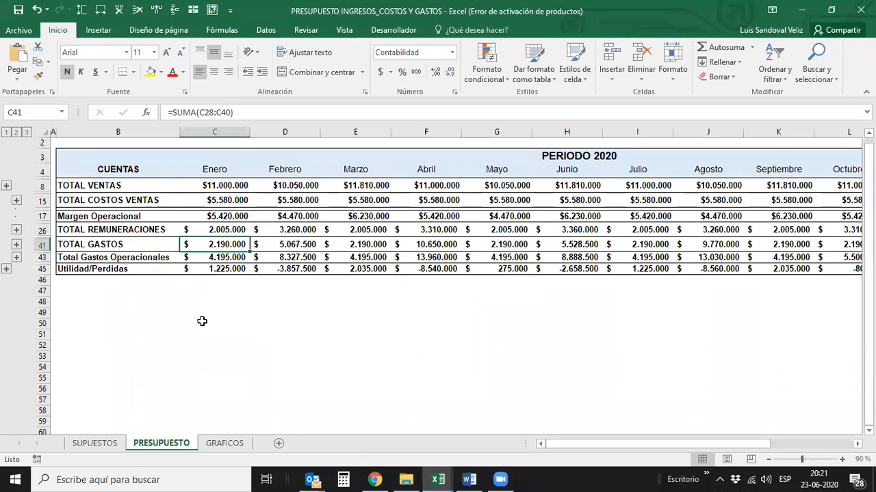
{"action": "key", "text": "Up"}
{"action": "key", "text": "Up"}
{"action": "key", "text": "Up"}
{"action": "key", "text": "Up"}
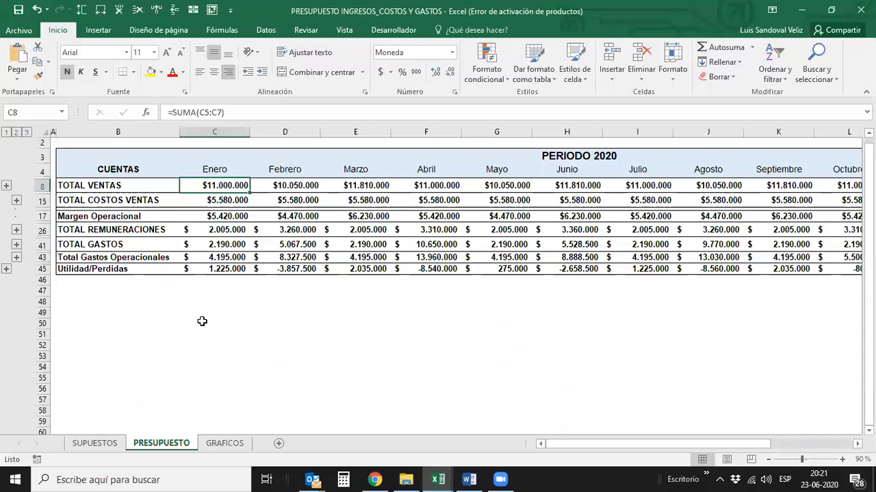
{"action": "key", "text": "Right"}
{"action": "key", "text": "Right"}
{"action": "key", "text": "Left"}
{"action": "key", "text": "Left"}
- Examine the Enero formulas of TOTAL COSTOS VENTAS and Margen Operacional
{"action": "key", "text": "Down"}
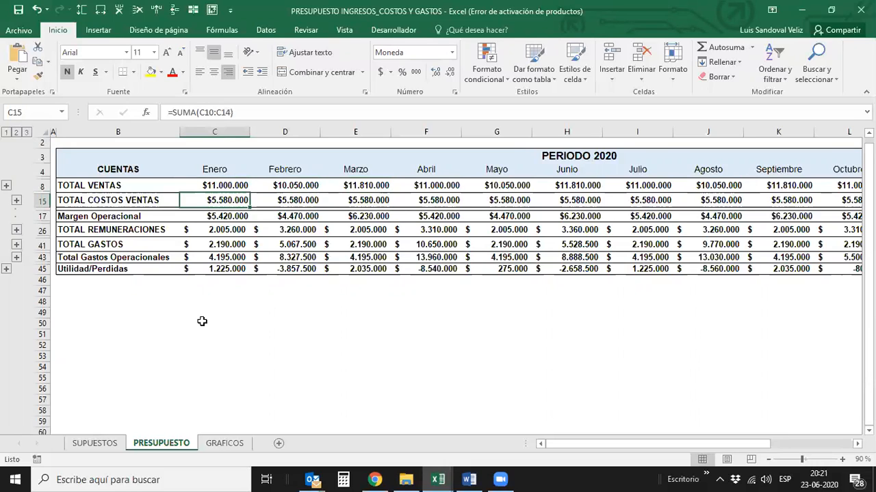
{"action": "key", "text": "Down"}
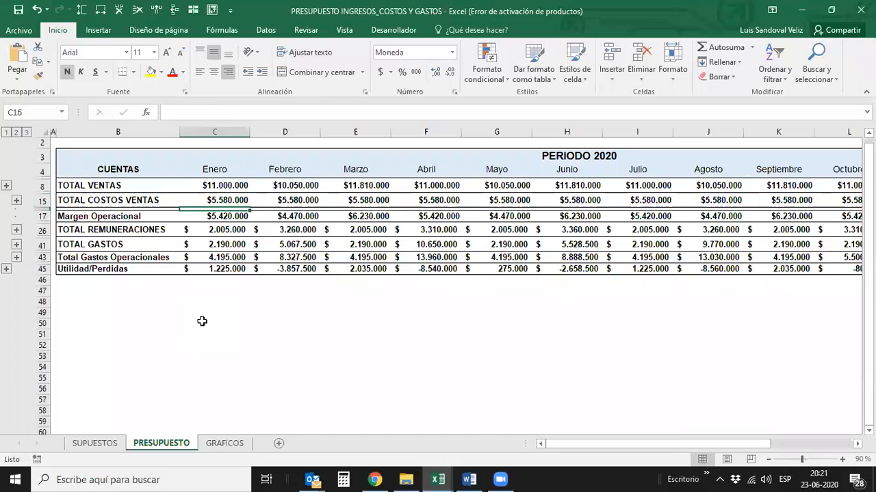
{"action": "key", "text": "Down"}
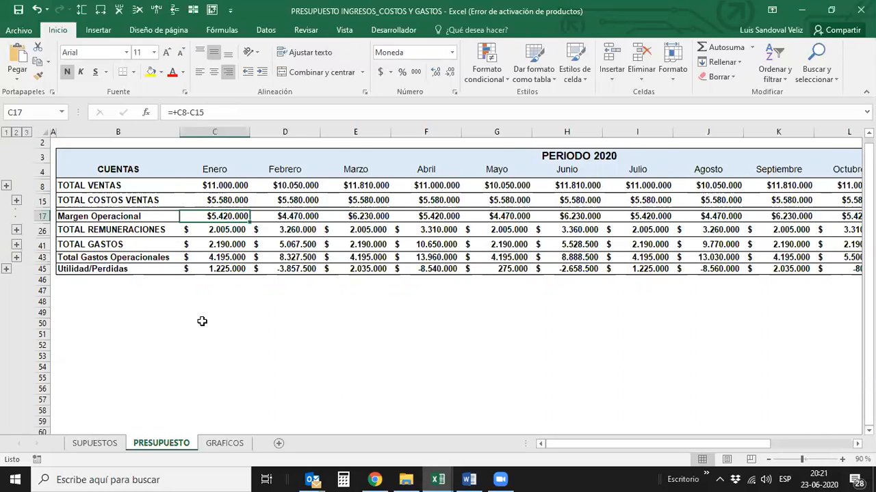
- Review the Margen Operacional row across the months to the end of the year and return to Enero
{"action": "key", "text": "Right"}
{"action": "key", "text": "Right"}
{"action": "key", "text": "Right"}
{"action": "key", "text": "Right"}
{"action": "key", "text": "Right"}
{"action": "key", "text": "Right"}
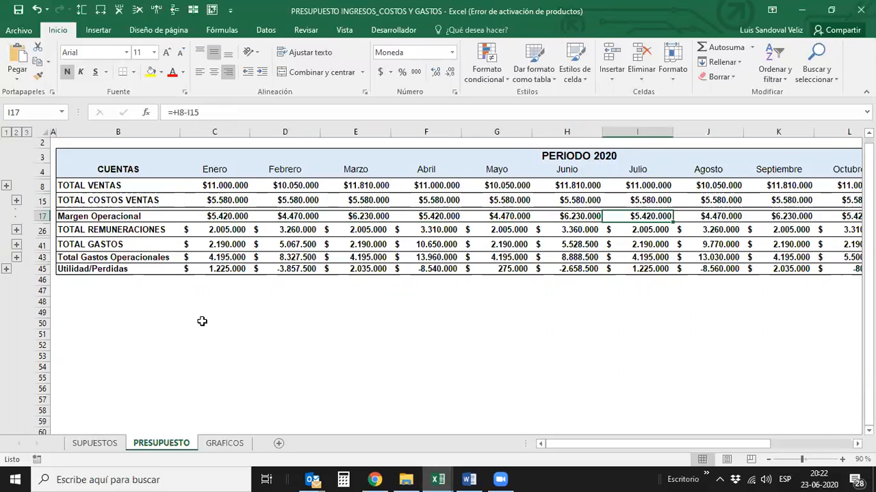
{"action": "key", "text": "Right"}
{"action": "key", "text": "Right"}
{"action": "key", "text": "Right"}
{"action": "key", "text": "Right"}
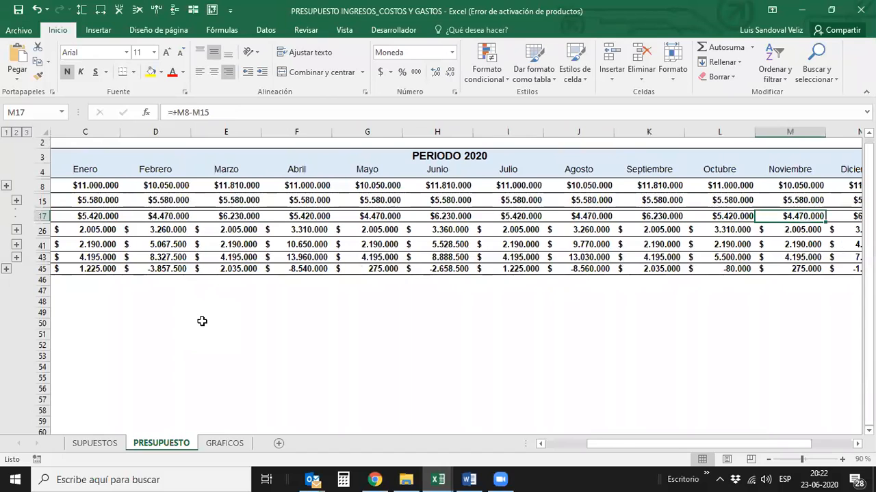
{"action": "key", "text": "Right"}
{"action": "key", "text": "Left"}
{"action": "key", "text": "Left"}
{"action": "key", "text": "Left"}
{"action": "key", "text": "Left"}
{"action": "key", "text": "Left"}
{"action": "key", "text": "Left"}
{"action": "key", "text": "Left"}
{"action": "key", "text": "Left"}
{"action": "key", "text": "Left"}
{"action": "key", "text": "Left"}
{"action": "key", "text": "Left"}
{"action": "key", "text": "Left"}
{"action": "key", "text": "Left"}
{"action": "key", "text": "Right"}
{"action": "key", "text": "Right"}
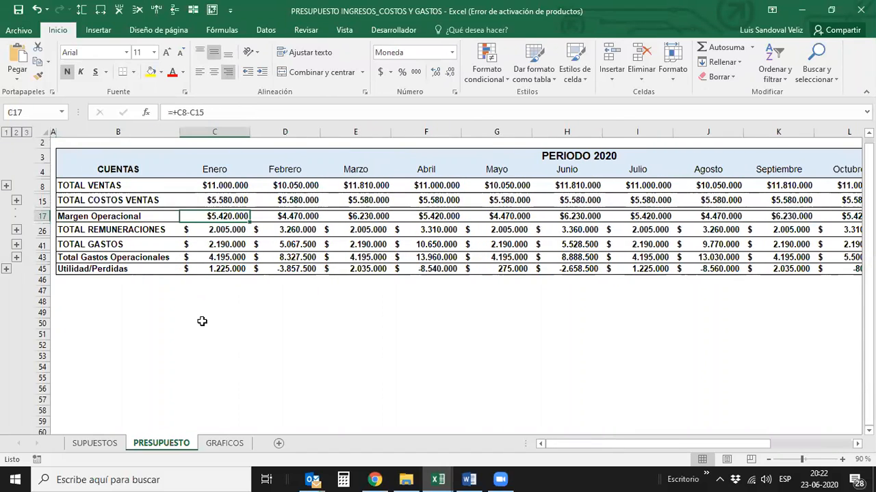
- Review the TOTAL REMUNERACIONES row from Enero through TOTAL ANUAL and go back to the start of the row
{"action": "key", "text": "Down"}
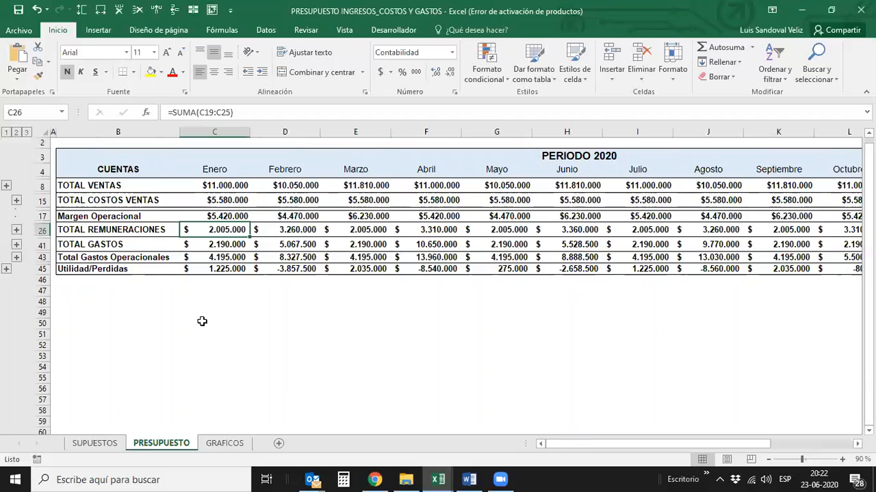
{"action": "key", "text": "Right"}
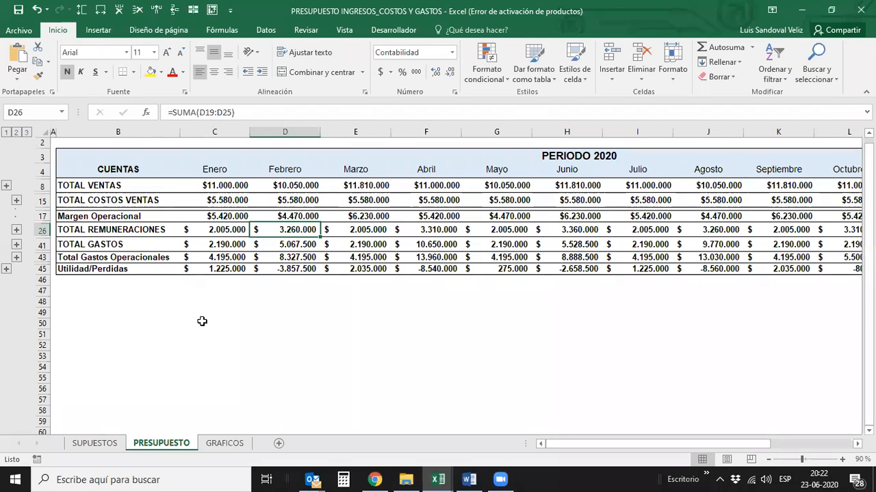
{"action": "key", "text": "Right"}
{"action": "key", "text": "Right"}
{"action": "key", "text": "Right"}
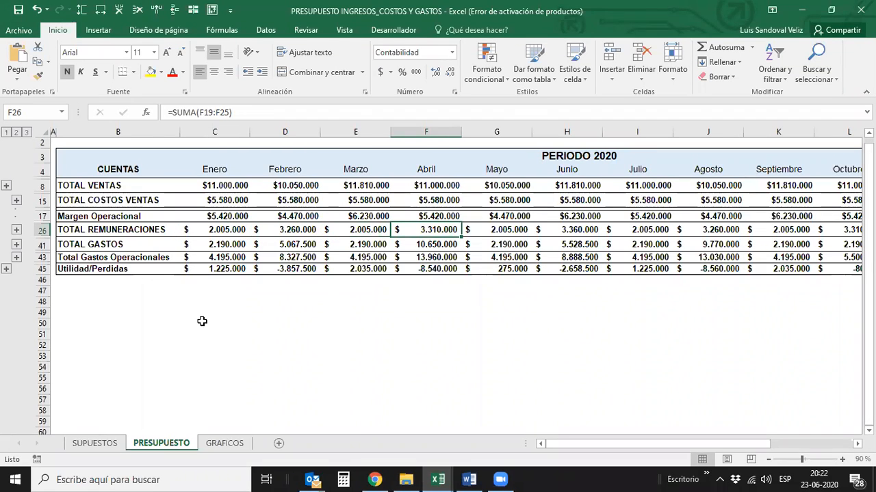
{"action": "key", "text": "Right"}
{"action": "key", "text": "Right"}
{"action": "key", "text": "Right"}
{"action": "key", "text": "Right"}
{"action": "key", "text": "Right"}
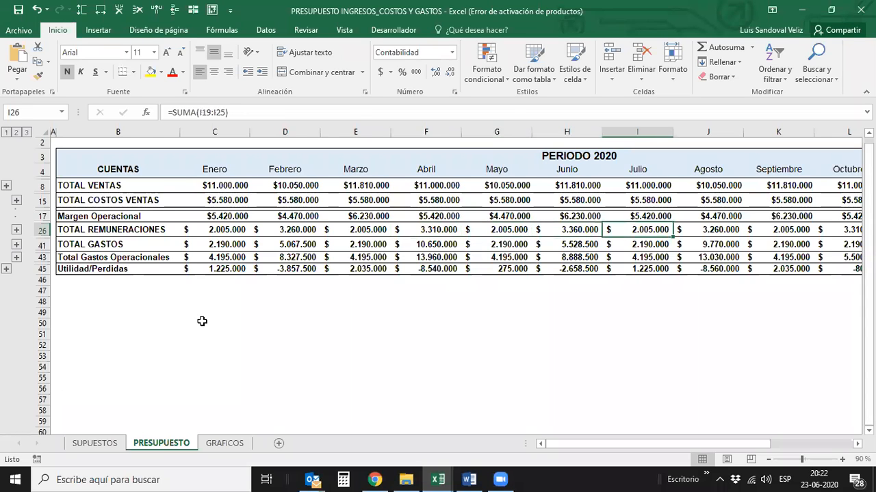
{"action": "key", "text": "Right"}
{"action": "key", "text": "Right"}
{"action": "key", "text": "Right"}
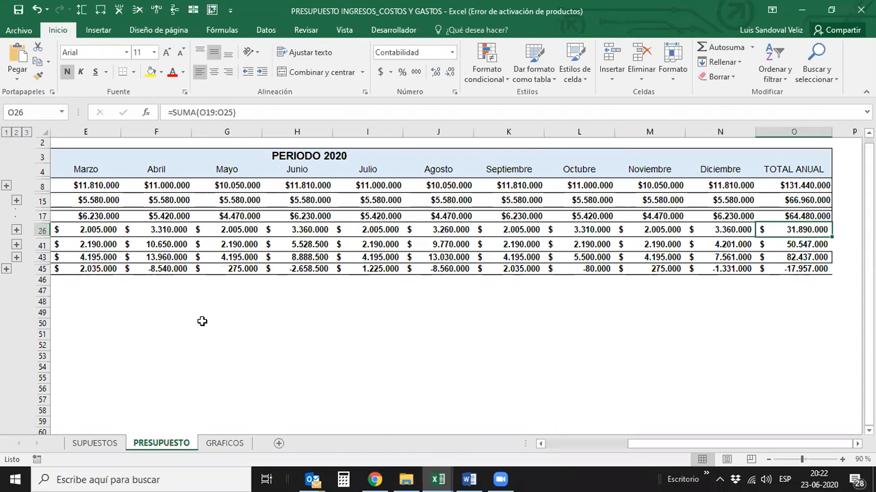
{"action": "key", "text": "Left"}
{"action": "key", "text": "Left"}
{"action": "key", "text": "Left"}
{"action": "key", "text": "Left"}
{"action": "key", "text": "Left"}
{"action": "key", "text": "Left"}
{"action": "key", "text": "Left"}
{"action": "key", "text": "Left"}
{"action": "key", "text": "Left"}
{"action": "key", "text": "Left"}
{"action": "key", "text": "Left"}
{"action": "key", "text": "Left"}
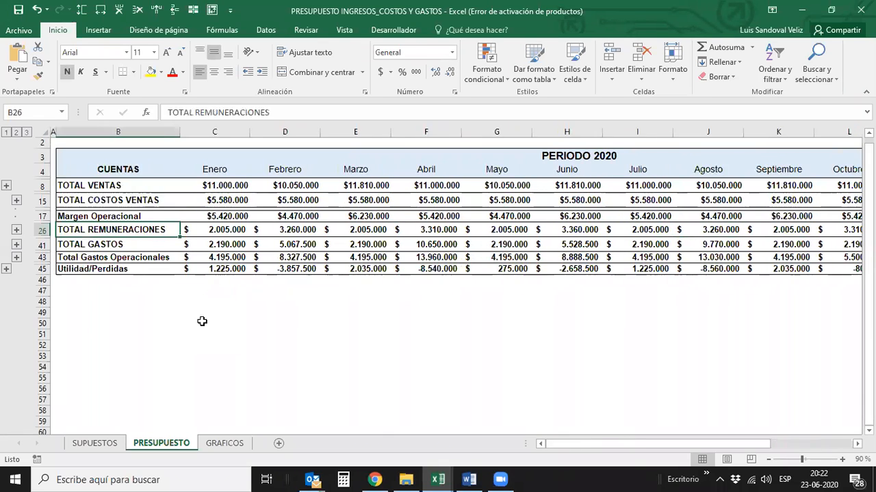
- Examine the Enero formulas of TOTAL GASTOS and Total Gastos Operacionales, ending back on TOTAL GASTOS
{"action": "key", "text": "Down"}
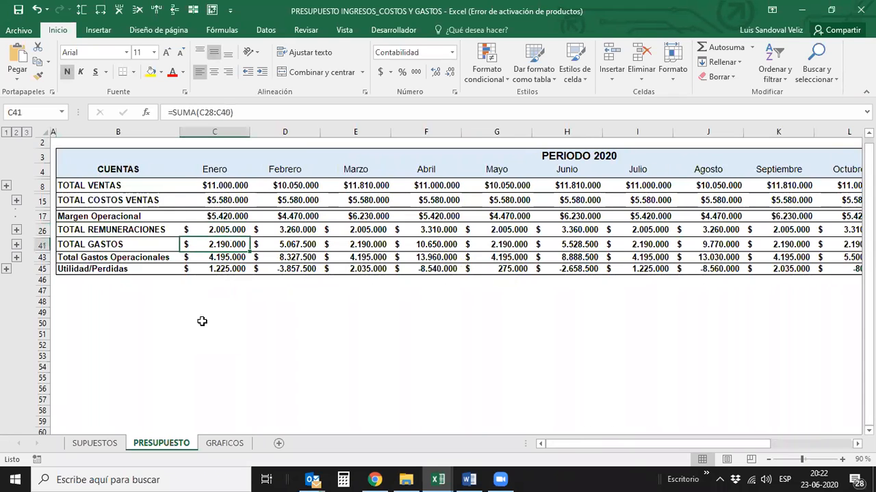
{"action": "key", "text": "Down"}
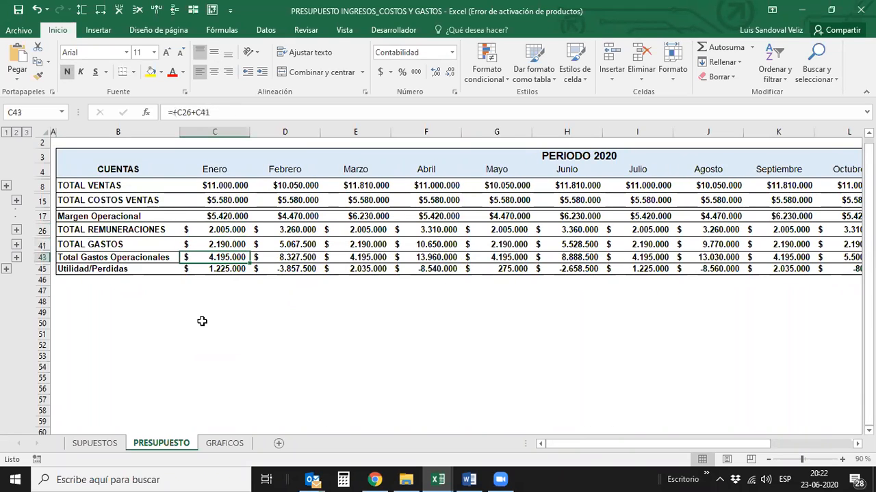
{"action": "key", "text": "Up"}
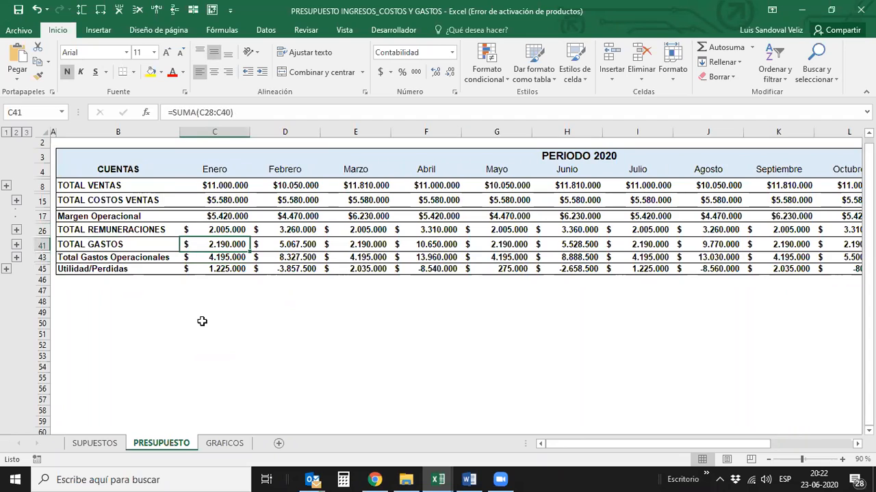
- Compare the monthly TOTAL GASTOS amounts from Febrero to Agosto
{"action": "key", "text": "Right"}
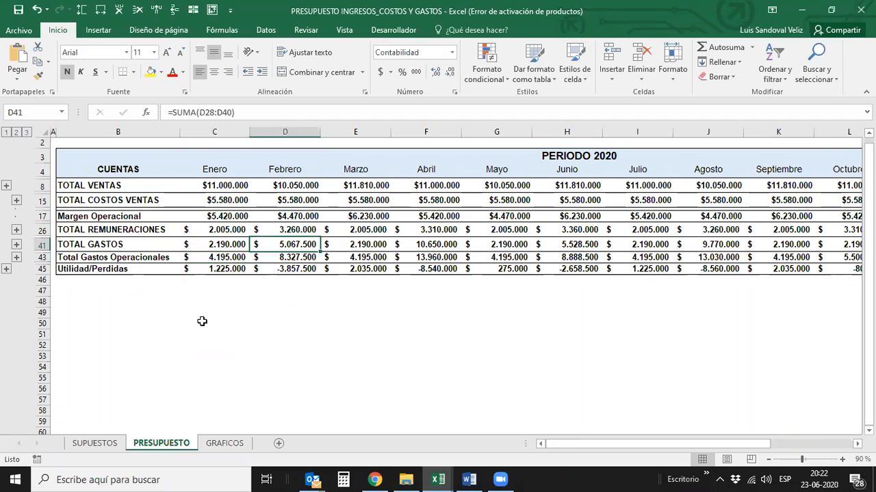
{"action": "key", "text": "Right"}
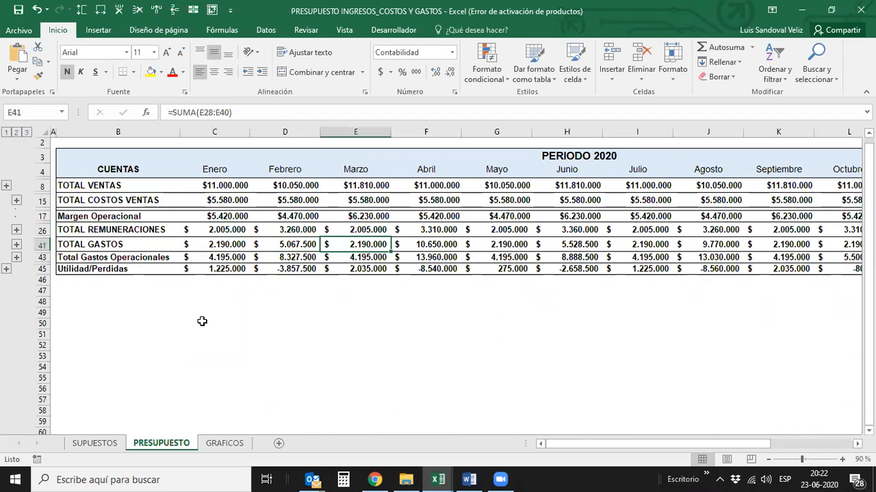
{"action": "key", "text": "Right"}
{"action": "key", "text": "Right"}
{"action": "key", "text": "Left"}
{"action": "key", "text": "Left"}
{"action": "key", "text": "Left"}
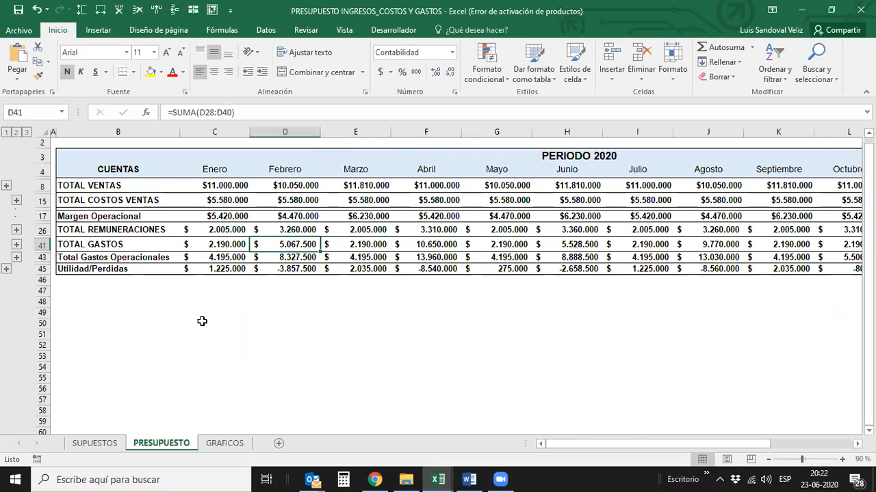
{"action": "key", "text": "Right"}
{"action": "key", "text": "Right"}
{"action": "key", "text": "Right"}
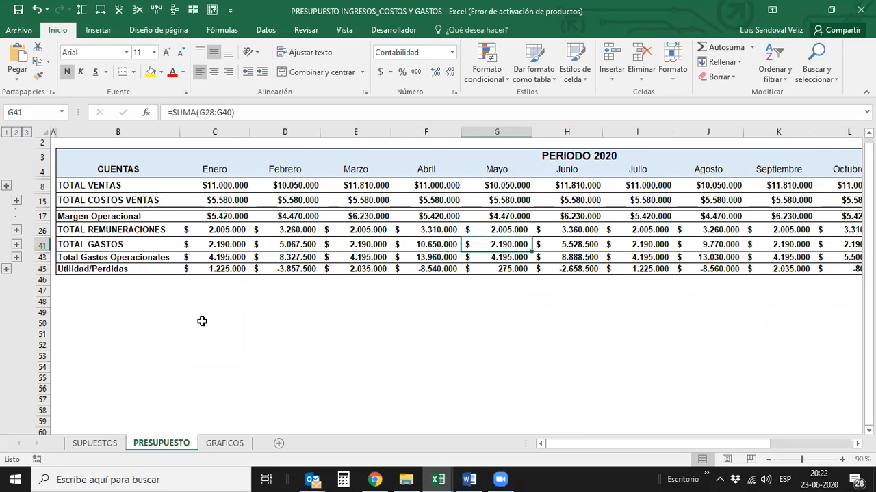
{"action": "key", "text": "Right"}
{"action": "key", "text": "Right"}
{"action": "key", "text": "Right"}
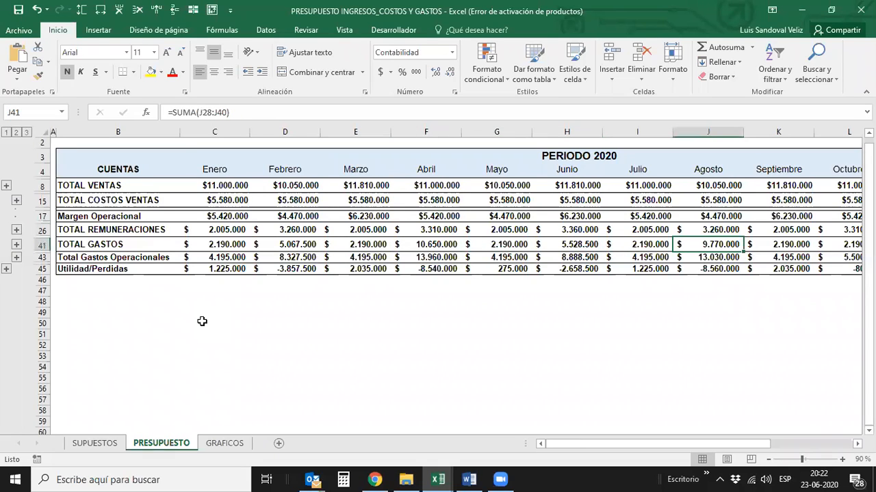
- Return to Enero and examine how Total Gastos Operacionales and Utilidad/Perdidas are calculated
{"action": "key", "text": "Left"}
{"action": "key", "text": "Left"}
{"action": "key", "text": "Left"}
{"action": "key", "text": "Left"}
{"action": "key", "text": "Left"}
{"action": "key", "text": "Left"}
{"action": "key", "text": "Left"}
{"action": "key", "text": "Down"}
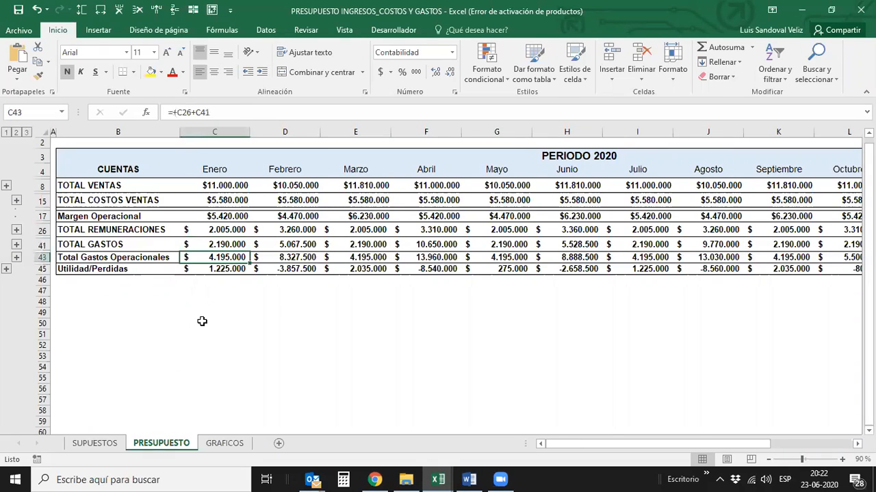
{"action": "key", "text": "Down"}
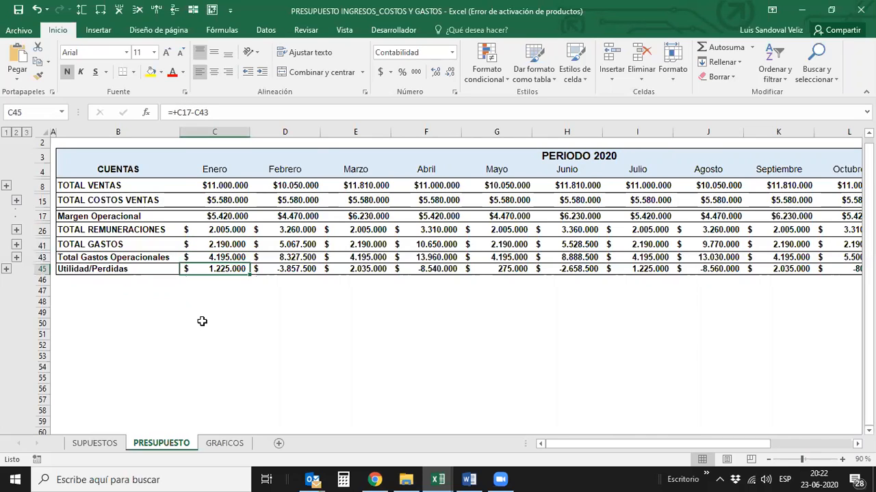
- Review the Utilidad/Perdidas results from Febrero to Abril
{"action": "key", "text": "Right"}
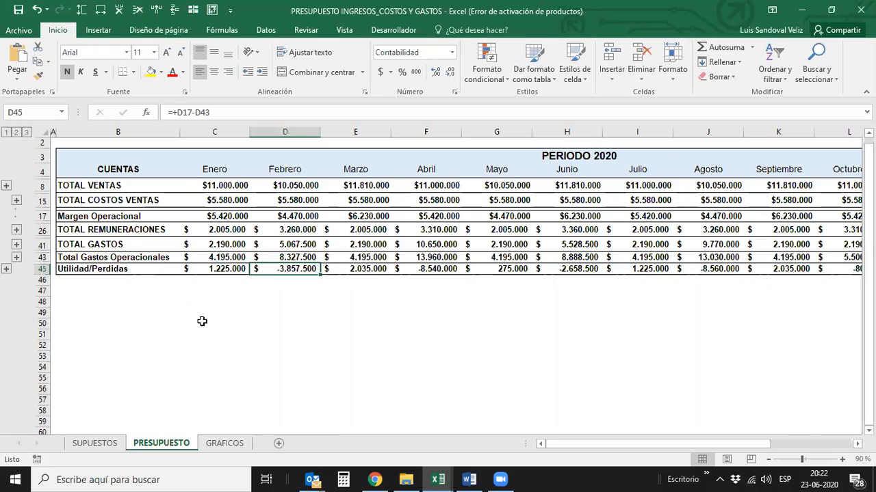
{"action": "key", "text": "Right"}
{"action": "key", "text": "Right"}
{"action": "key", "text": "Left"}
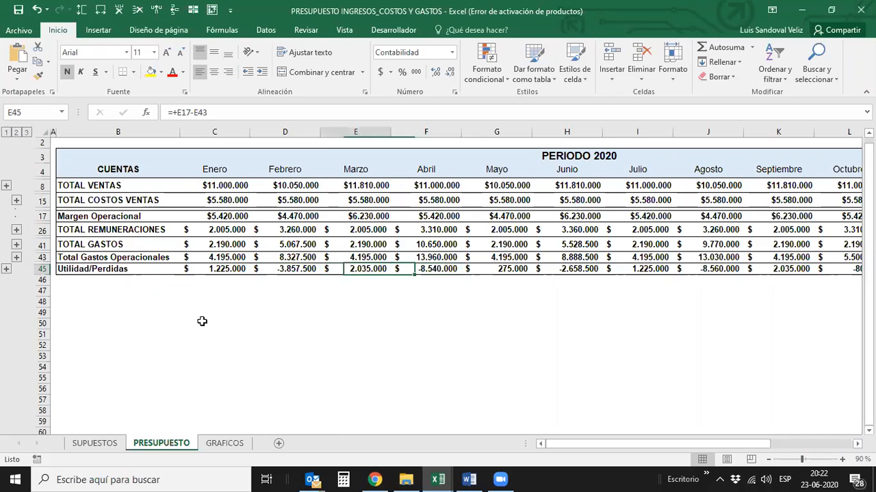
{"action": "key", "text": "Left"}
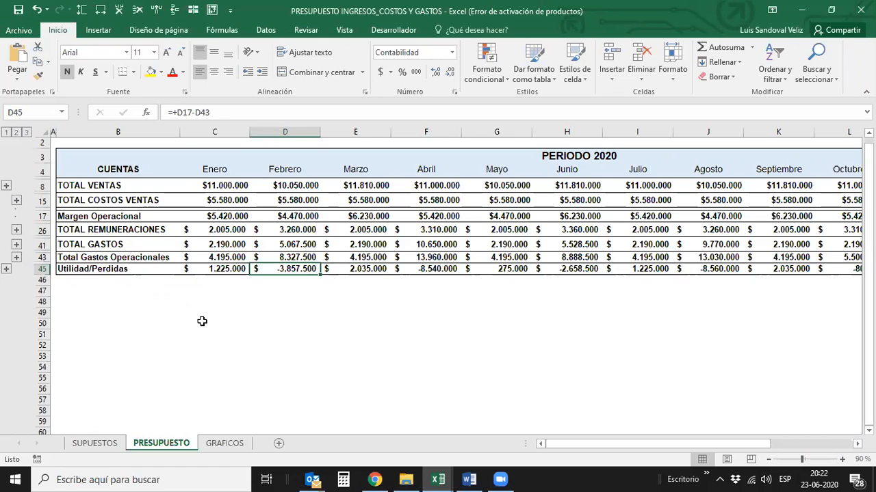
{"action": "key", "text": "Right"}
- Continue along the Utilidad/Perdidas row from Mayo to Diciembre and examine its TOTAL ANUAL result
{"action": "key", "text": "Right"}
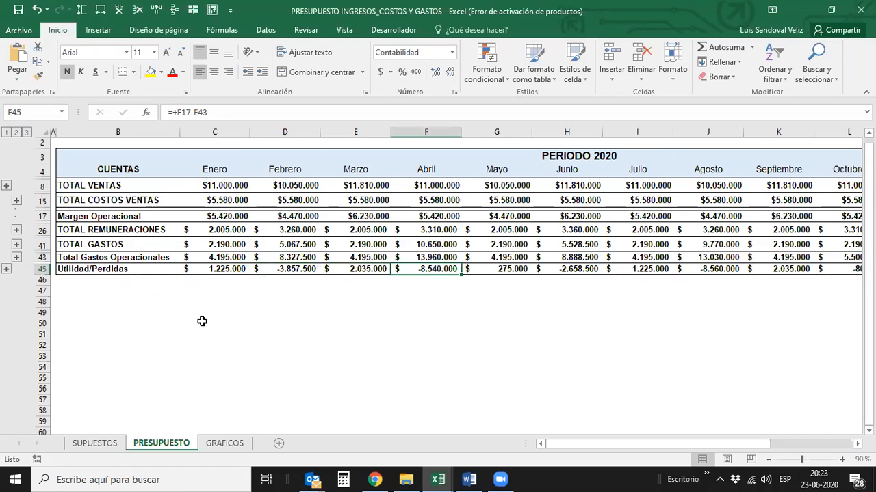
{"action": "key", "text": "Right"}
{"action": "key", "text": "Right"}
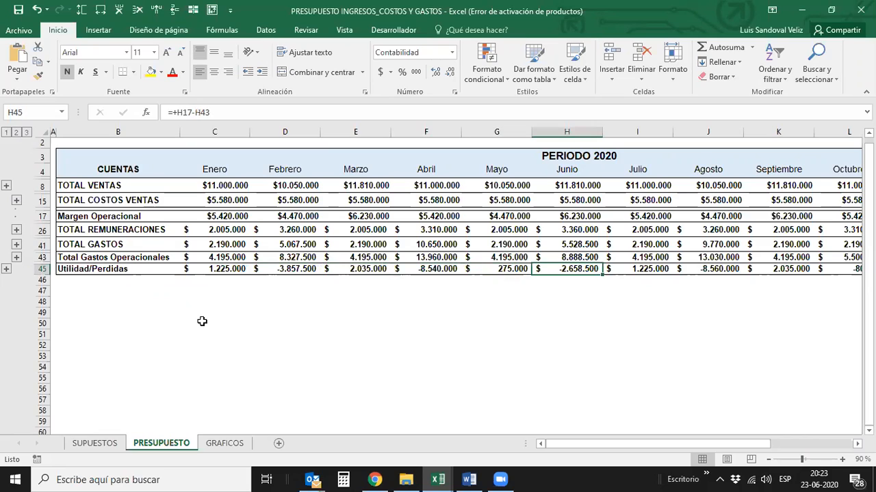
{"action": "key", "text": "Right"}
{"action": "key", "text": "Right"}
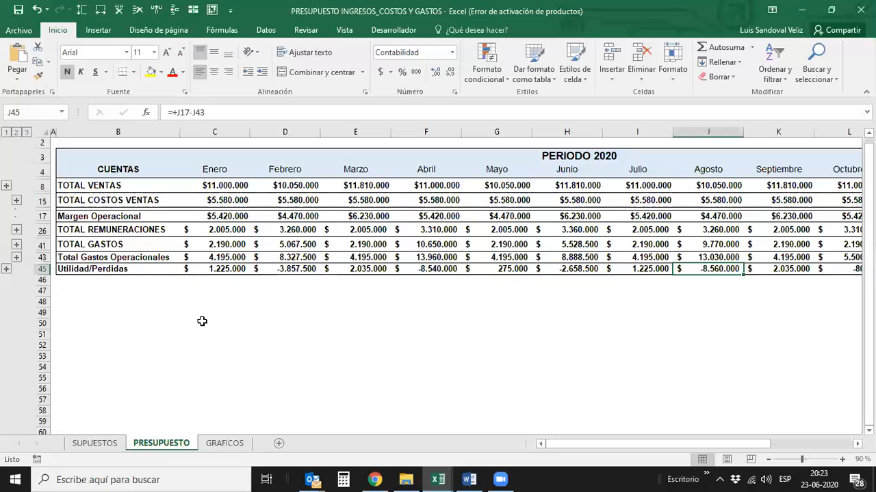
{"action": "key", "text": "Right"}
{"action": "key", "text": "Right"}
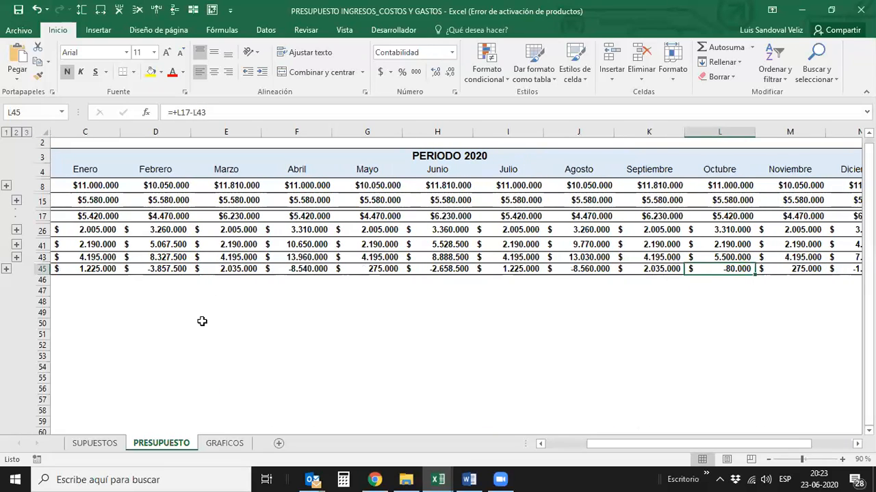
{"action": "key", "text": "Right"}
{"action": "key", "text": "Right"}
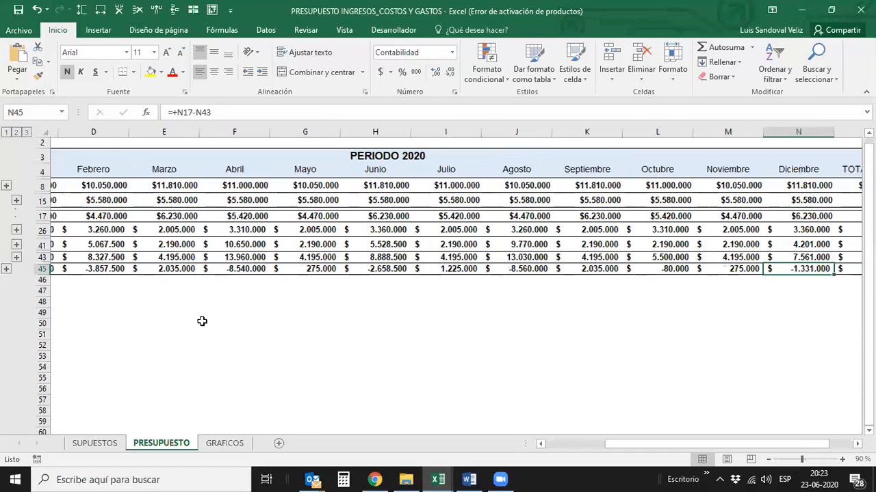
{"action": "key", "text": "Left"}
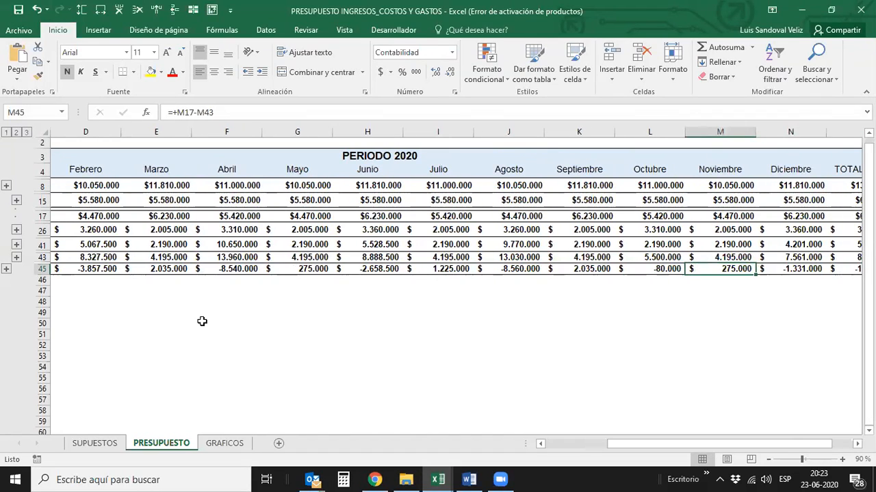
{"action": "key", "text": "Right"}
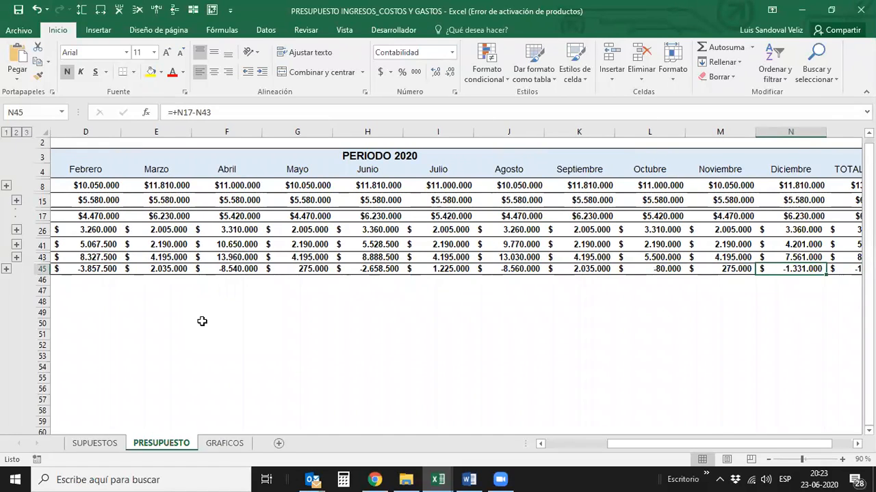
{"action": "key", "text": "Right"}
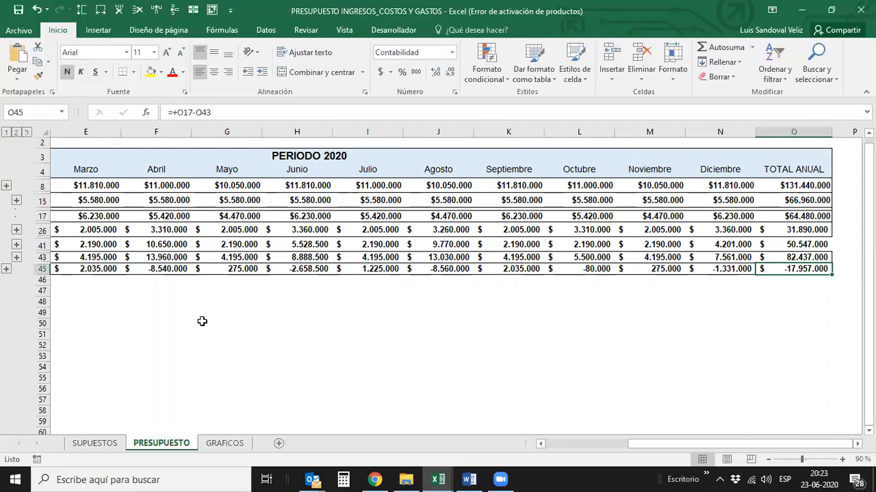
- Return along the Utilidad/Perdidas row to Enero and compare its result and formula with Febrero's
{"action": "key", "text": "Left"}
{"action": "key", "text": "Left"}
{"action": "key", "text": "Left"}
{"action": "key", "text": "Left"}
{"action": "key", "text": "Left"}
{"action": "key", "text": "Left"}
{"action": "key", "text": "Left"}
{"action": "key", "text": "Left"}
{"action": "key", "text": "Left"}
{"action": "key", "text": "Left"}
{"action": "key", "text": "Left"}
{"action": "key", "text": "Left"}
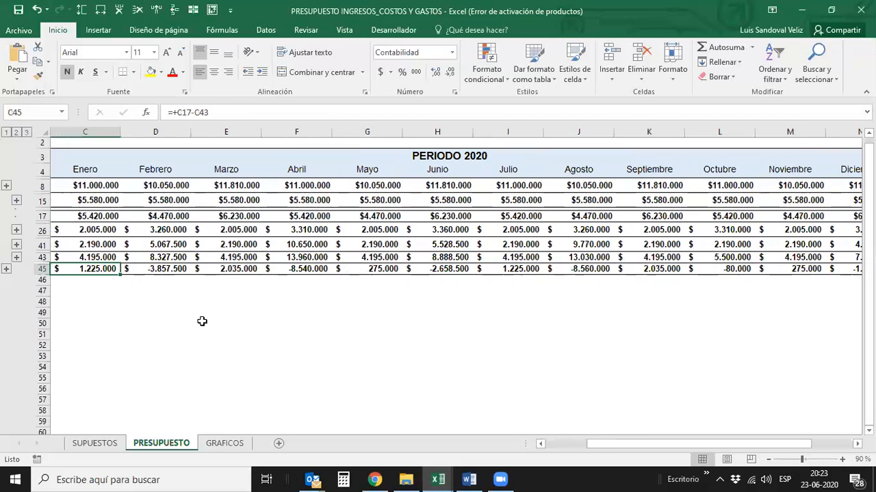
{"action": "scroll", "coordinate": [202, 322], "scroll_direction": "left", "scroll_amount": 2}
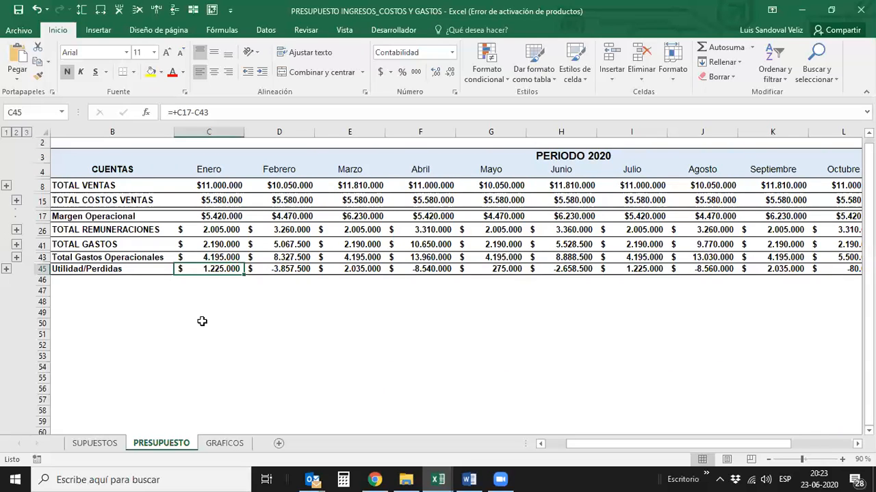
{"action": "key", "text": "Right"}
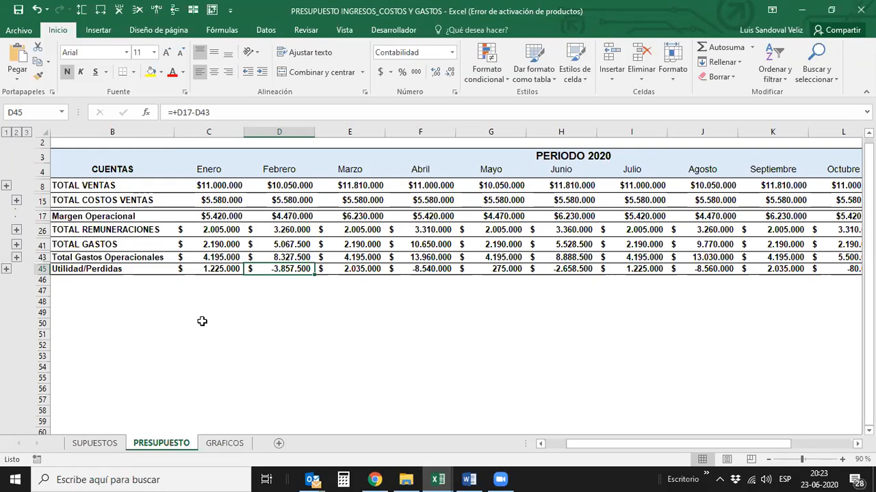
- Go up Febrero's column to TOTAL VENTAS and compare its sales total with Enero's
{"action": "key", "text": "Up"}
{"action": "key", "text": "Up"}
{"action": "key", "text": "Up"}
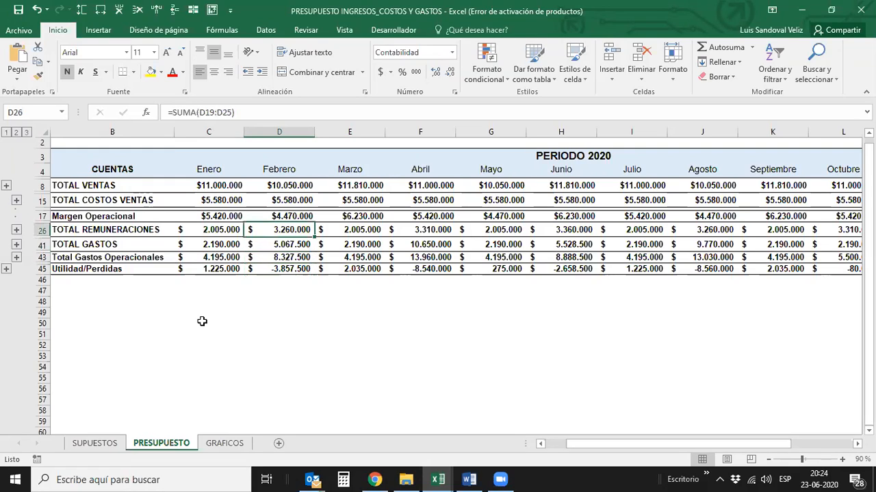
{"action": "key", "text": "Up"}
{"action": "key", "text": "Up"}
{"action": "key", "text": "Up"}
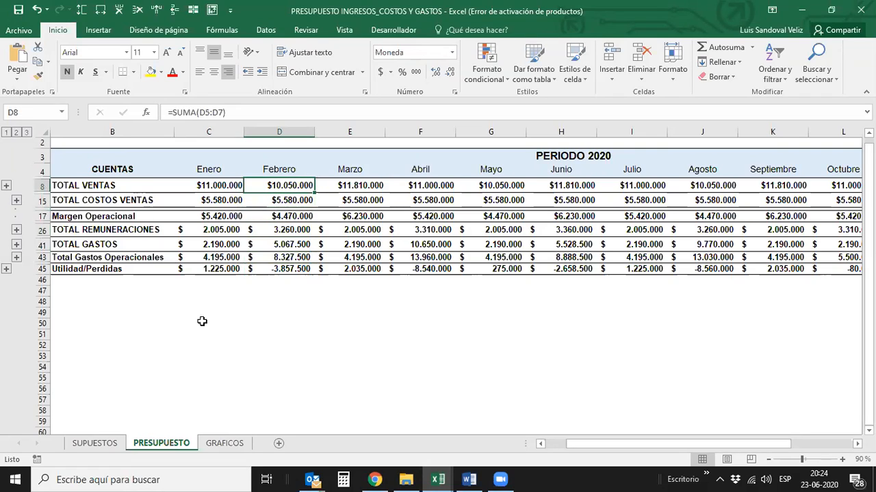
{"action": "key", "text": "Left"}
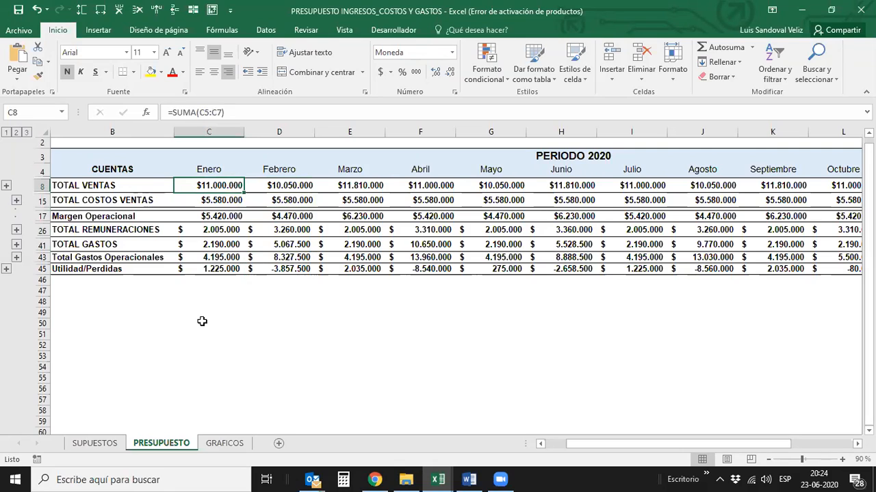
{"action": "key", "text": "Right"}
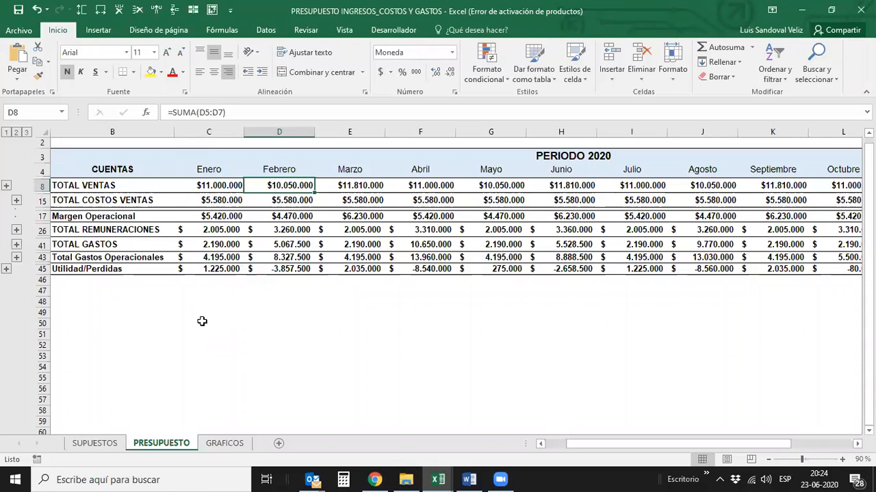
- Examine Febrero's TOTAL COSTOS VENTAS, Margen Operacional, TOTAL REMUNERACIONES and TOTAL GASTOS in turn, comparing the sales costs with Enero's
{"action": "key", "text": "Down"}
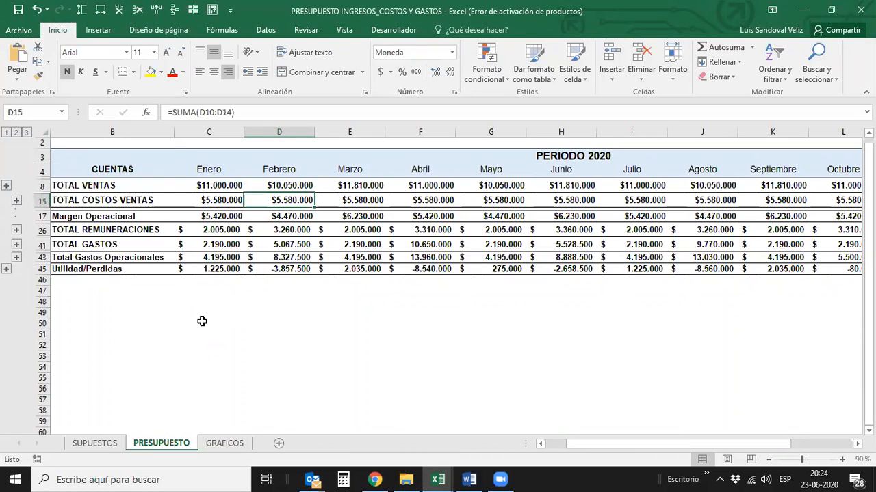
{"action": "key", "text": "Left"}
{"action": "key", "text": "Right"}
{"action": "key", "text": "Down"}
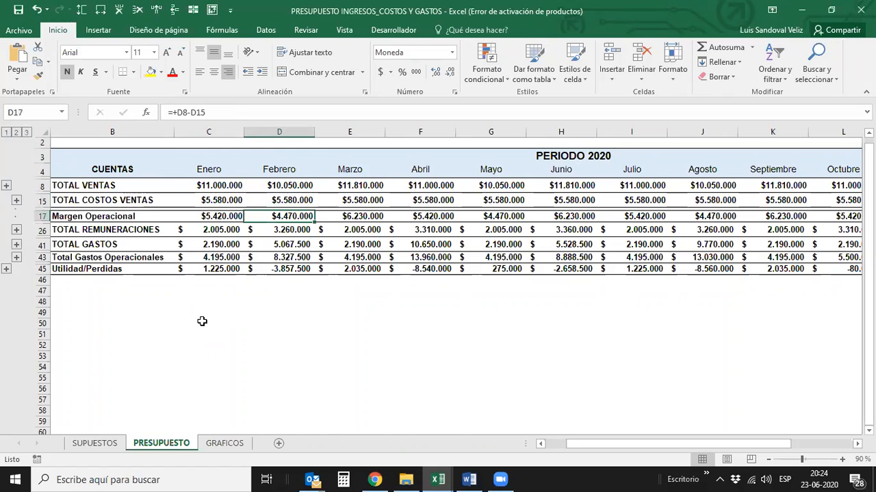
{"action": "key", "text": "Down"}
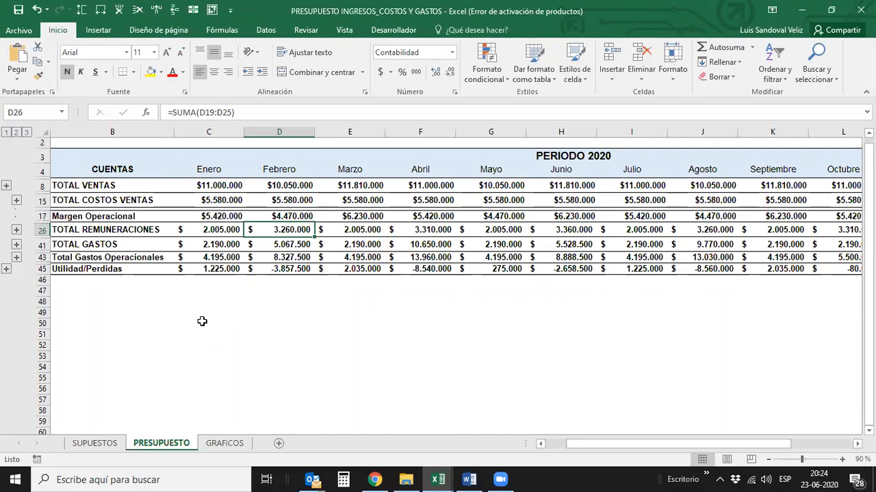
{"action": "key", "text": "Down"}
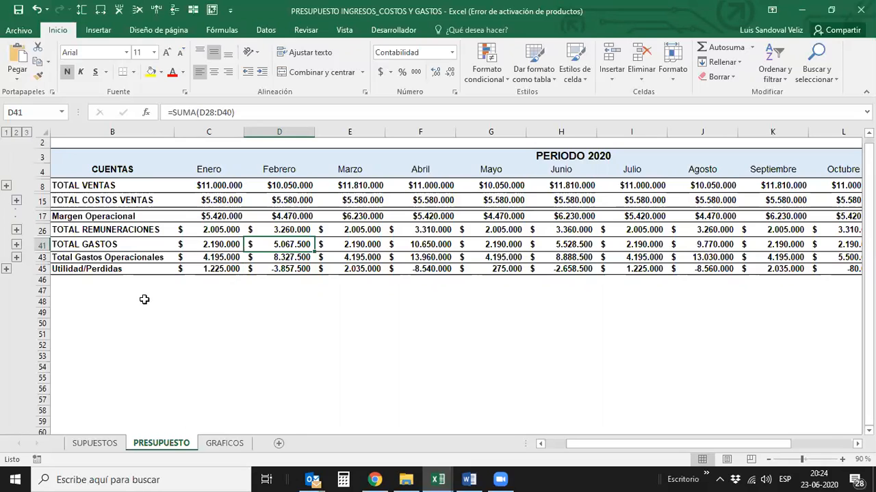
- Expand the detail rows of TOTAL GASTOS and review Febrero's expense items from Manutención down to the end of the table
{"action": "left_click", "coordinate": [16, 247]}
{"action": "left_click", "coordinate": [281, 258]}
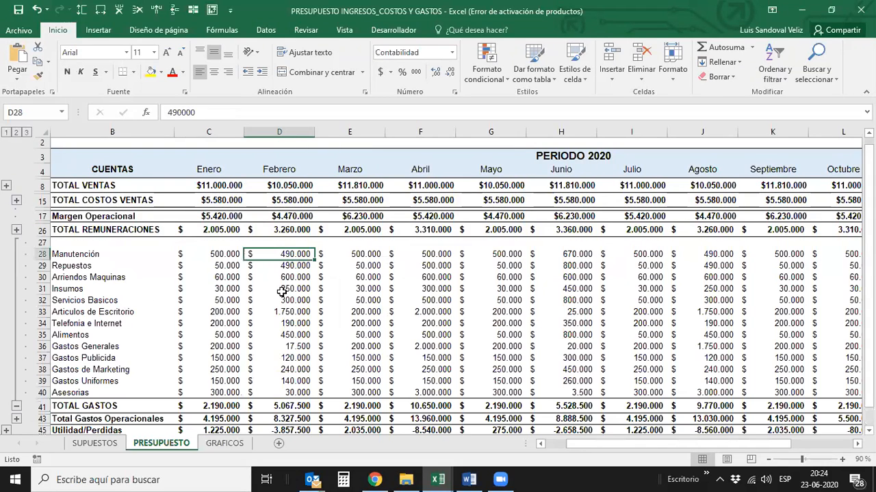
{"action": "key", "text": "Down"}
{"action": "key", "text": "Down"}
{"action": "key", "text": "Down"}
{"action": "key", "text": "Down"}
{"action": "key", "text": "Down"}
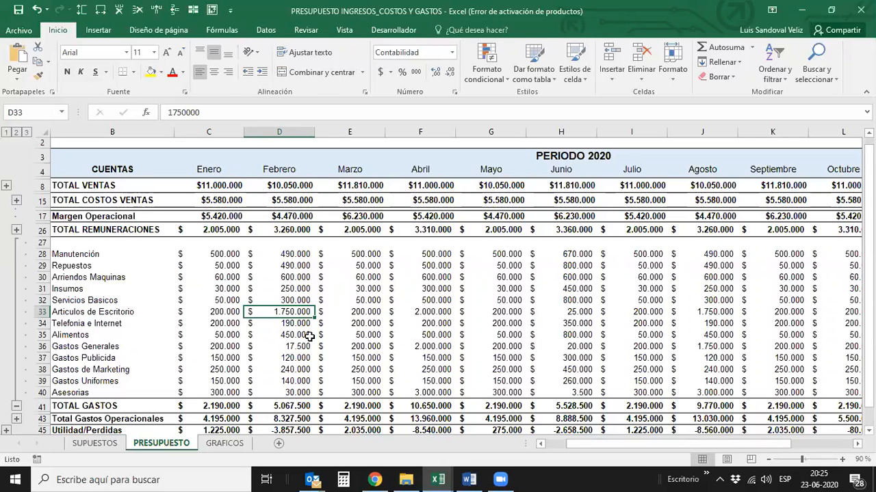
{"action": "key", "text": "Down"}
{"action": "key", "text": "Down"}
{"action": "key", "text": "Down"}
{"action": "key", "text": "Down"}
{"action": "key", "text": "Down"}
{"action": "key", "text": "Down"}
{"action": "key", "text": "Down"}
{"action": "key", "text": "Down"}
{"action": "key", "text": "Down"}
{"action": "key", "text": "Down"}
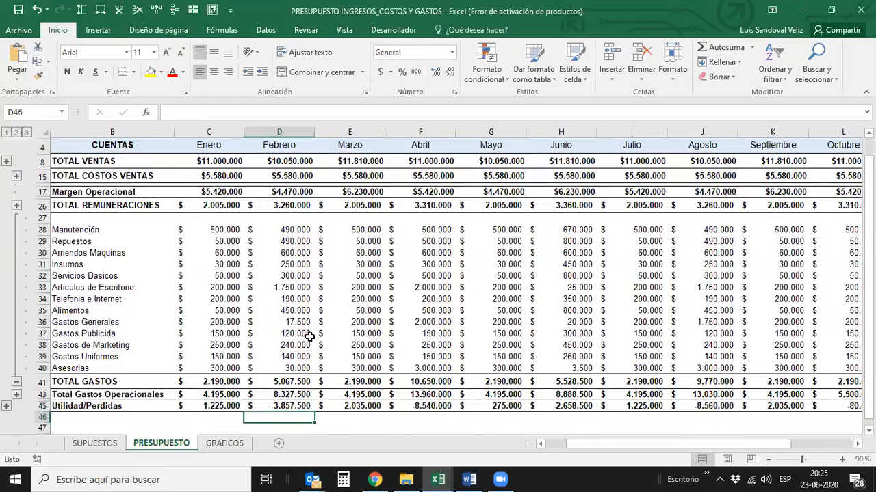
- Go back over Febrero's column between its month heading, Margen Operacional and Articulos de Escritorio
{"action": "key", "text": "Up"}
{"action": "key", "text": "Up"}
{"action": "key", "text": "Up"}
{"action": "key", "text": "Up"}
{"action": "key", "text": "Up"}
{"action": "key", "text": "Up"}
{"action": "key", "text": "Up"}
{"action": "key", "text": "Up"}
{"action": "key", "text": "Up"}
{"action": "key", "text": "Up"}
{"action": "key", "text": "Up"}
{"action": "key", "text": "Up"}
{"action": "key", "text": "Up"}
{"action": "key", "text": "Up"}
{"action": "key", "text": "Up"}
{"action": "key", "text": "Up"}
{"action": "key", "text": "Up"}
{"action": "key", "text": "Up"}
{"action": "key", "text": "Up"}
{"action": "key", "text": "Up"}
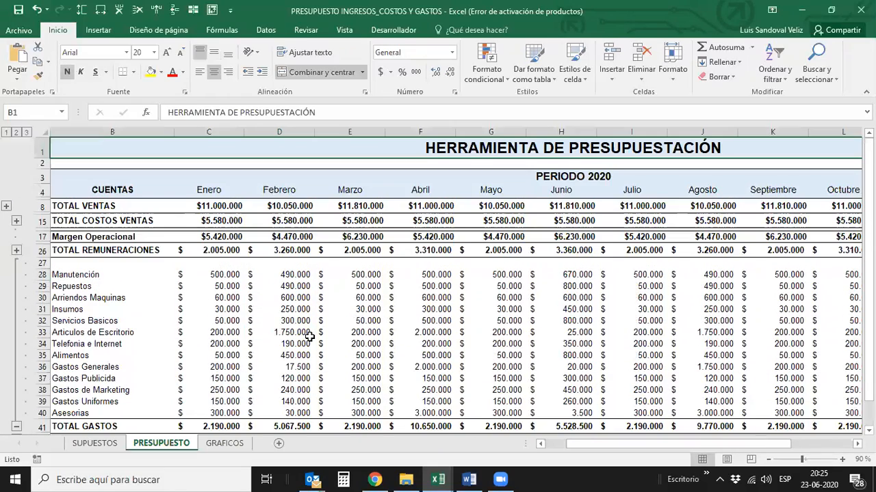
{"action": "key", "text": "Down"}
{"action": "key", "text": "Down"}
{"action": "key", "text": "Down"}
{"action": "key", "text": "Down"}
{"action": "key", "text": "Down"}
{"action": "key", "text": "Down"}
{"action": "key", "text": "Down"}
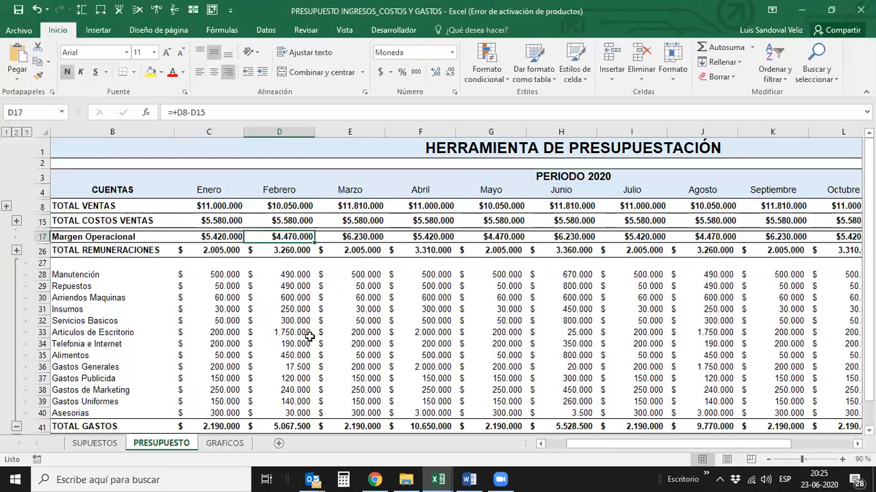
{"action": "key", "text": "Down"}
{"action": "key", "text": "Down"}
{"action": "key", "text": "Down"}
{"action": "key", "text": "Down"}
{"action": "key", "text": "Down"}
{"action": "key", "text": "Down"}
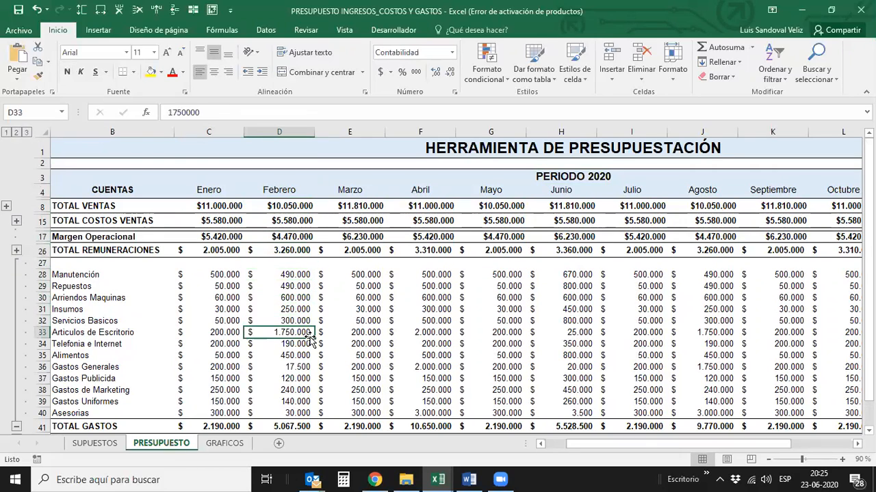
{"action": "key", "text": "Up"}
{"action": "key", "text": "Up"}
{"action": "key", "text": "Up"}
{"action": "key", "text": "Up"}
{"action": "key", "text": "Up"}
{"action": "key", "text": "Up"}
{"action": "key", "text": "Up"}
{"action": "key", "text": "Up"}
{"action": "key", "text": "Up"}
{"action": "key", "text": "Up"}
{"action": "key", "text": "Up"}
{"action": "key", "text": "Up"}
{"action": "key", "text": "Up"}
{"action": "key", "text": "Up"}
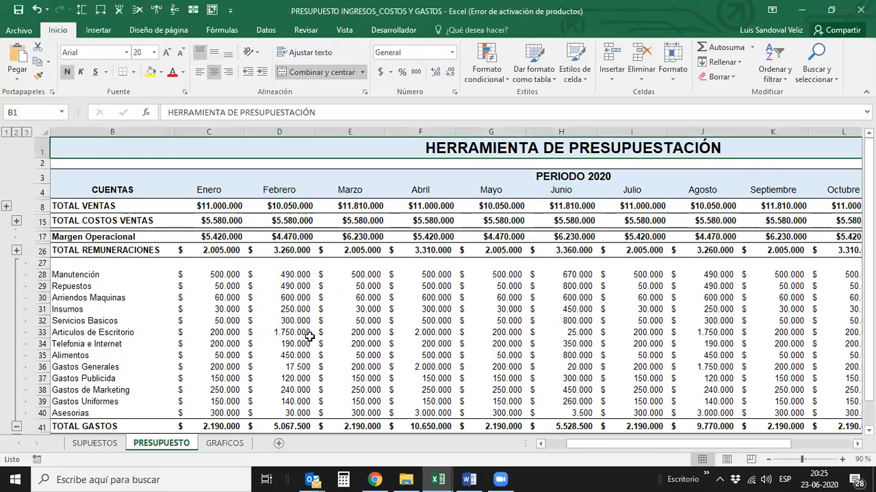
{"action": "key", "text": "Down"}
{"action": "key", "text": "Down"}
{"action": "key", "text": "Down"}
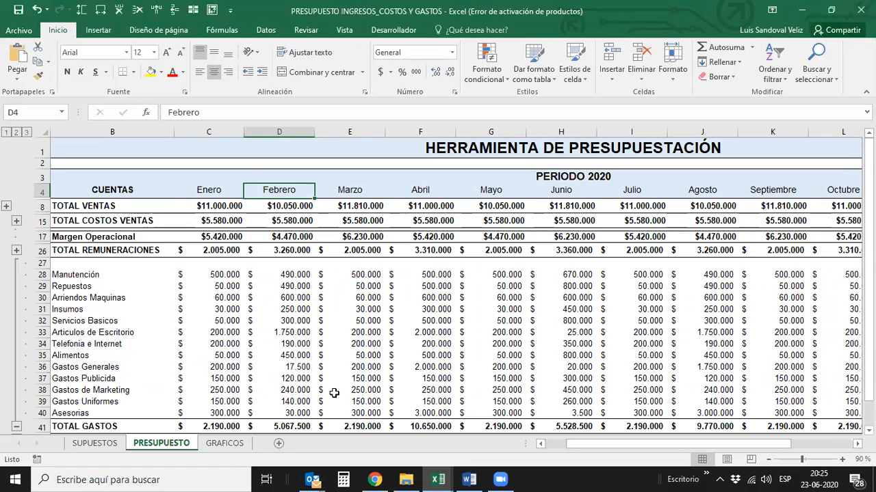
- Switch to the GUIA PARA PRESUPUESTO DE COSTOS workbook and review the TOTAL ($) amounts from TOTAL PROYECTO up to GASTOS DE INVERSIÓN
{"action": "left_click", "coordinate": [438, 479]}
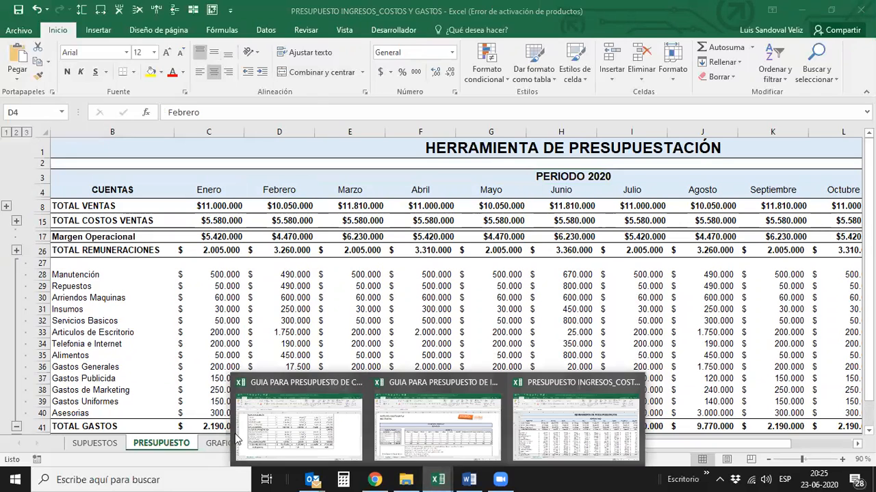
{"action": "left_click", "coordinate": [285, 446]}
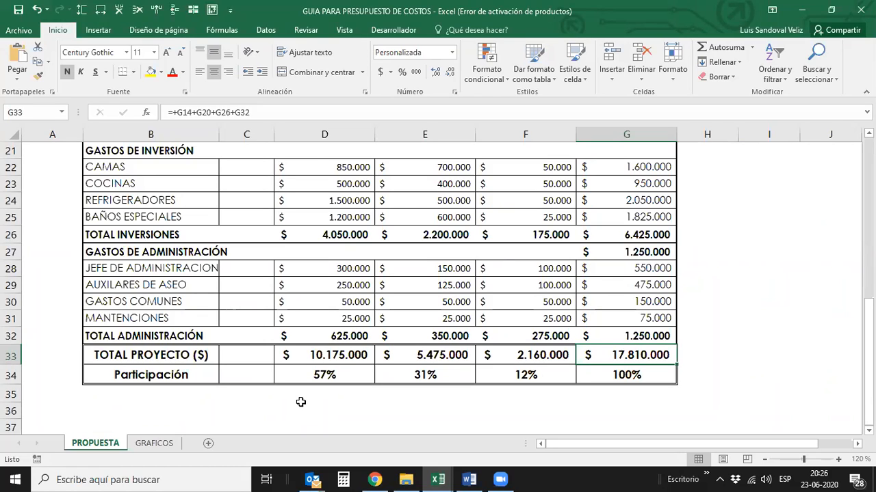
{"action": "key", "text": "Up"}
{"action": "key", "text": "Up"}
{"action": "key", "text": "Up"}
{"action": "key", "text": "Up"}
{"action": "key", "text": "Up"}
{"action": "key", "text": "Up"}
{"action": "key", "text": "Up"}
{"action": "key", "text": "Up"}
{"action": "key", "text": "Up"}
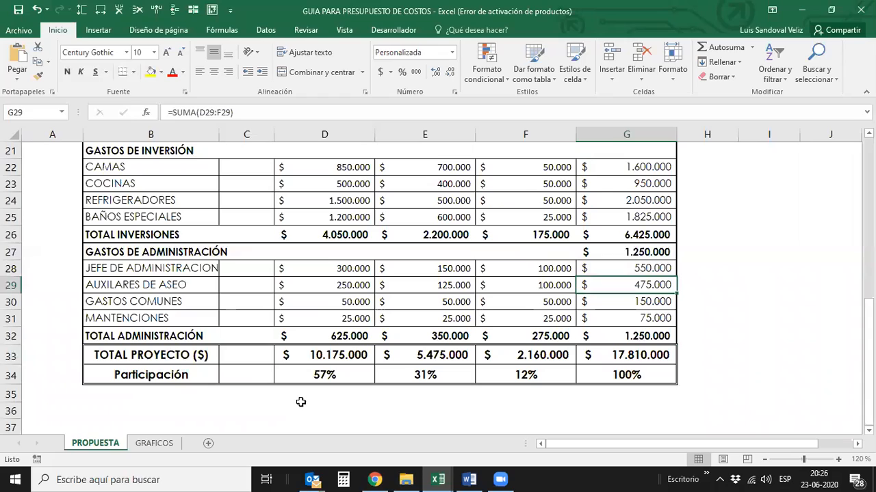
{"action": "key", "text": "Up"}
{"action": "key", "text": "Up"}
{"action": "key", "text": "Up"}
{"action": "key", "text": "Up"}
{"action": "key", "text": "Up"}
{"action": "key", "text": "Up"}
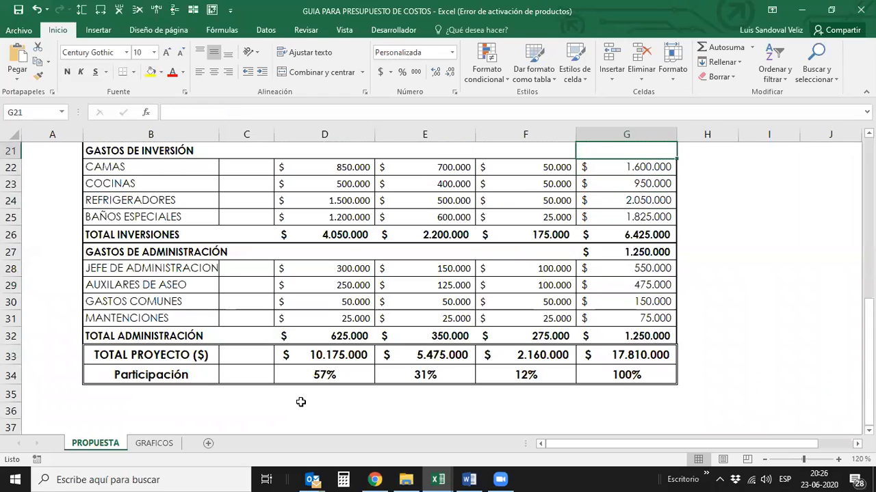
- Review the TOTAL ($) amounts for operation and RRHH up to the PLAN DE FINANCIAMIENTO DE EMPRENDIMIENTO heading
{"action": "key", "text": "Up"}
{"action": "key", "text": "Up"}
{"action": "key", "text": "Up"}
{"action": "key", "text": "Up"}
{"action": "key", "text": "Up"}
{"action": "key", "text": "Up"}
{"action": "key", "text": "Up"}
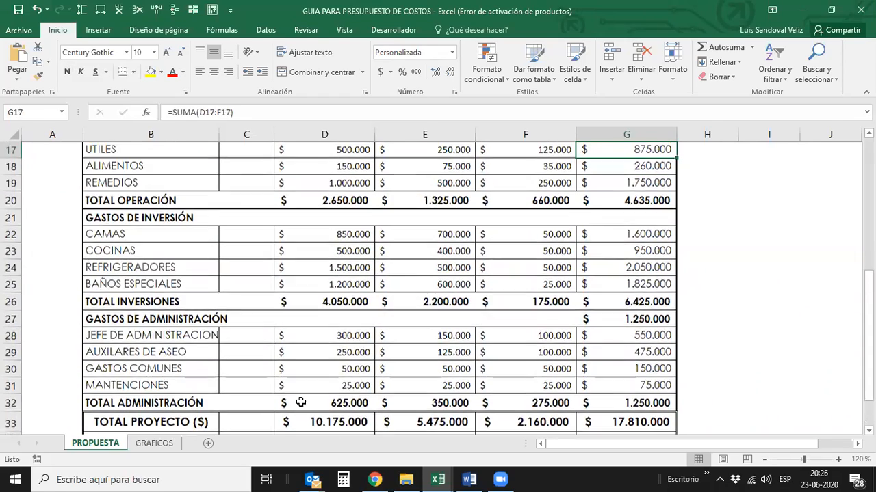
{"action": "key", "text": "Up"}
{"action": "key", "text": "Up"}
{"action": "key", "text": "Up"}
{"action": "key", "text": "Up"}
{"action": "key", "text": "Up"}
{"action": "key", "text": "Up"}
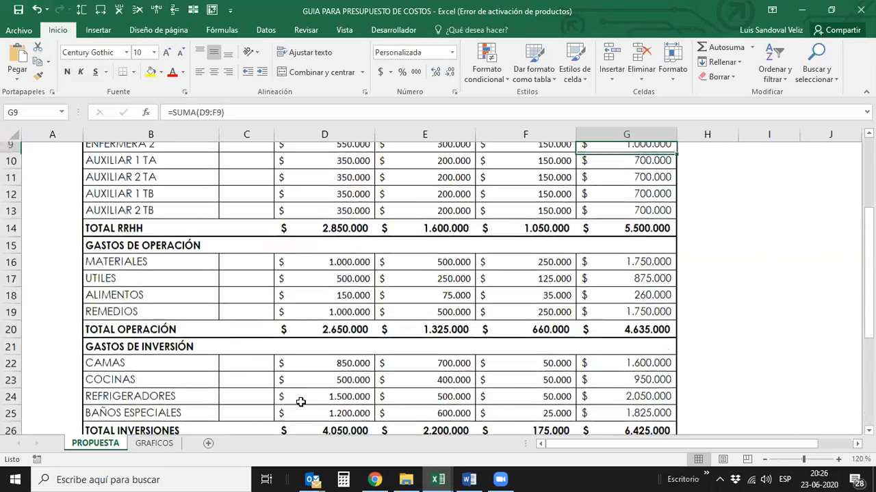
{"action": "key", "text": "Up"}
{"action": "key", "text": "Up"}
{"action": "key", "text": "Up"}
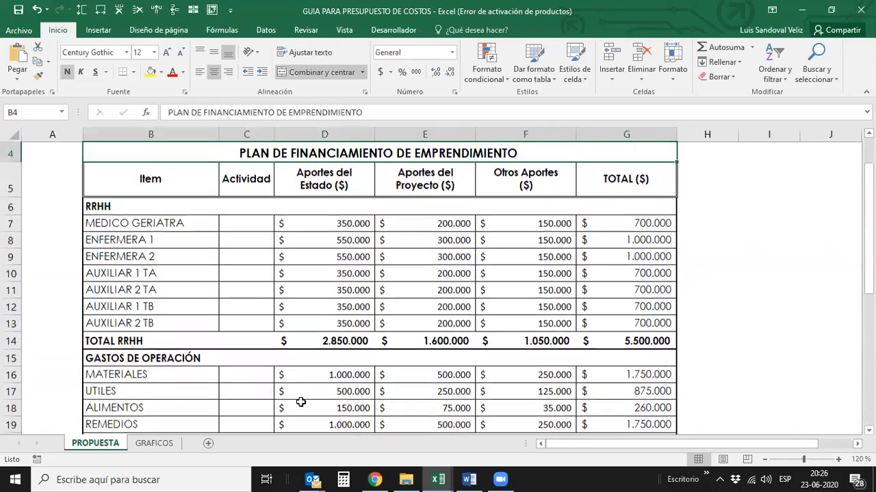
{"action": "key", "text": "Up"}
- Check the Aportes del Estado ($) heading and examine how TOTAL RRHH is calculated in the TOTAL ($) column
{"action": "key", "text": "Down"}
{"action": "key", "text": "Down"}
{"action": "key", "text": "Down"}
{"action": "key", "text": "Left"}
{"action": "key", "text": "Left"}
{"action": "key", "text": "Left"}
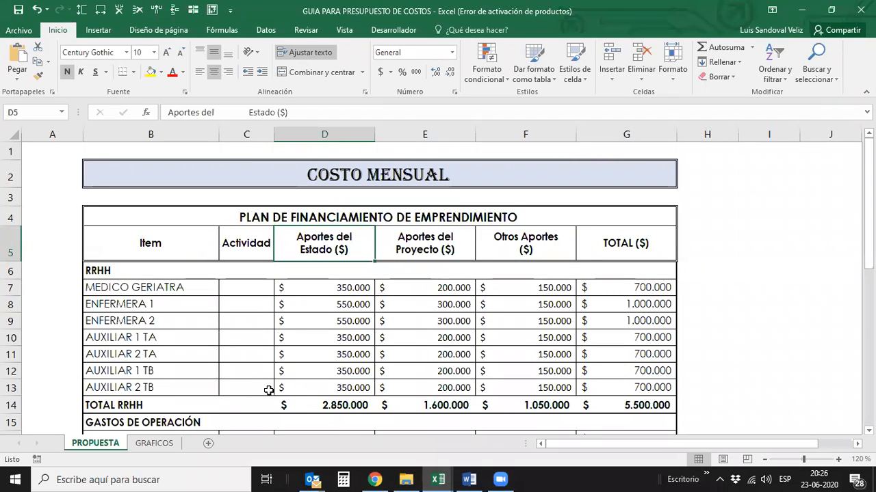
{"action": "left_click", "coordinate": [646, 404]}
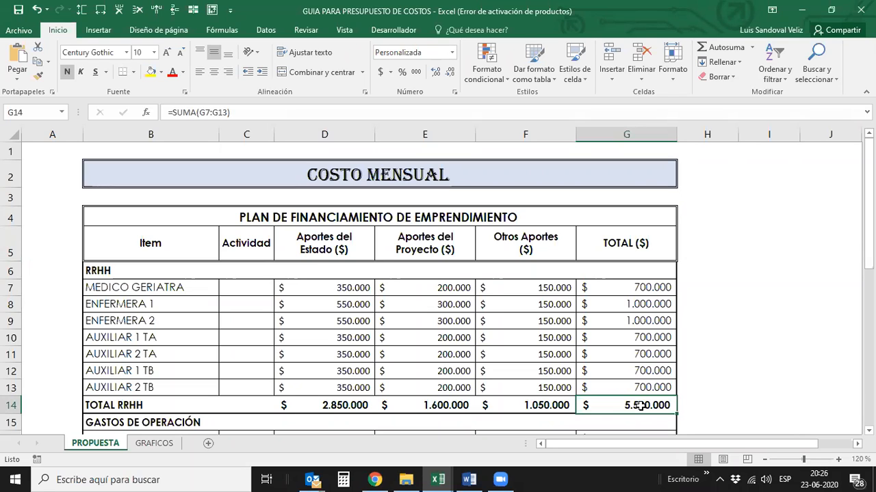
- Compare the Aportes del Estado and Aportes del Proyecto amounts for MEDICO GERIATRA
{"action": "left_click", "coordinate": [342, 250]}
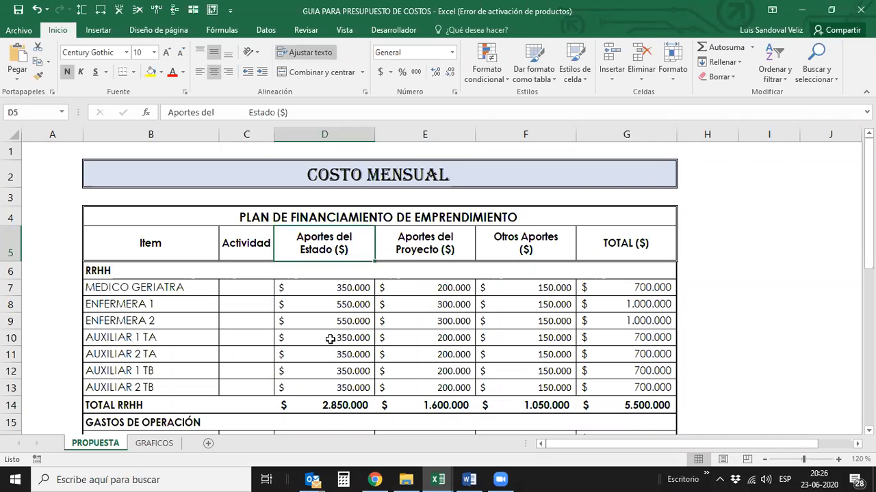
{"action": "key", "text": "Down"}
{"action": "key", "text": "Down"}
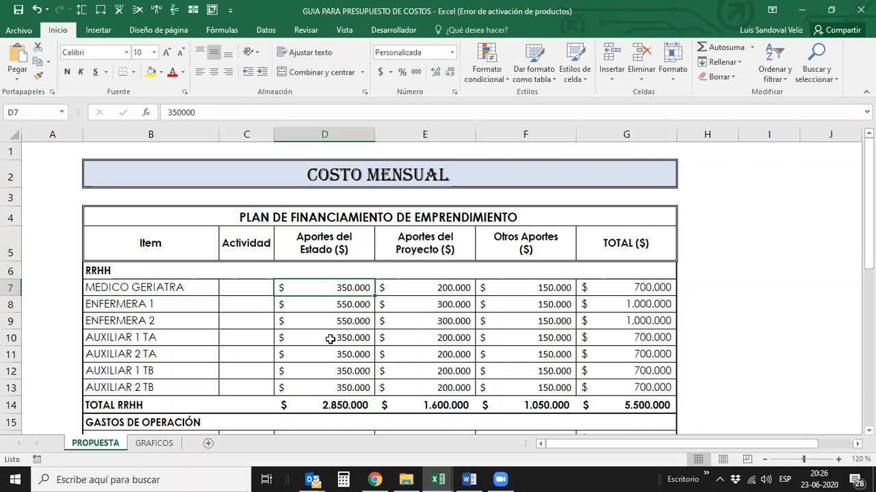
{"action": "key", "text": "Right"}
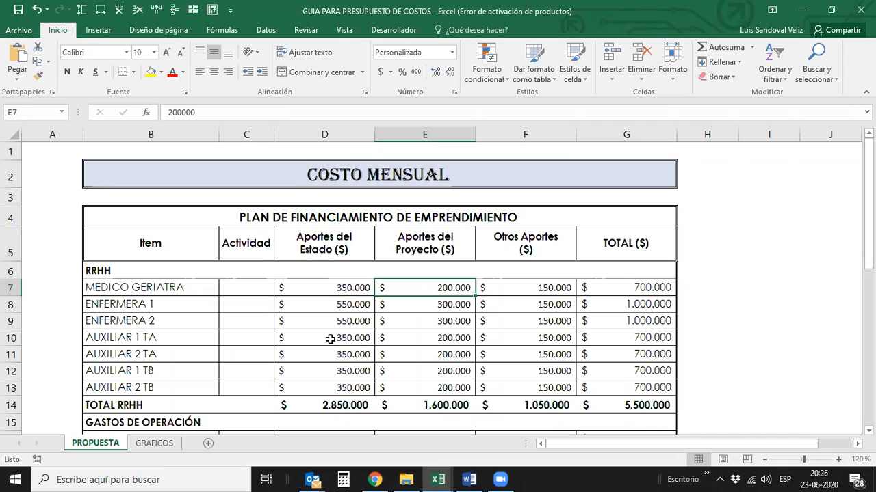
- Return to the Aportes del Estado ($) heading, recheck its MEDICO GERIATRA amount, and continue to the Aportes del Proyecto ($) heading
{"action": "key", "text": "Left"}
{"action": "key", "text": "Up"}
{"action": "key", "text": "Up"}
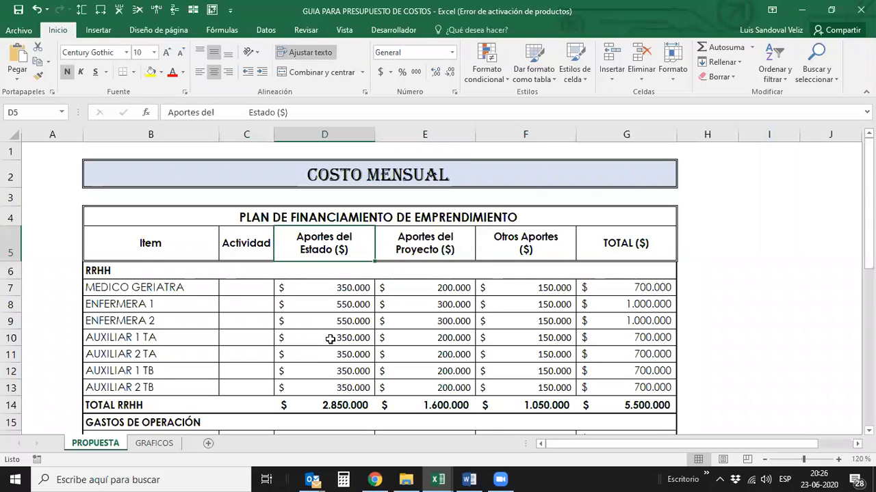
{"action": "key", "text": "Down"}
{"action": "key", "text": "Down"}
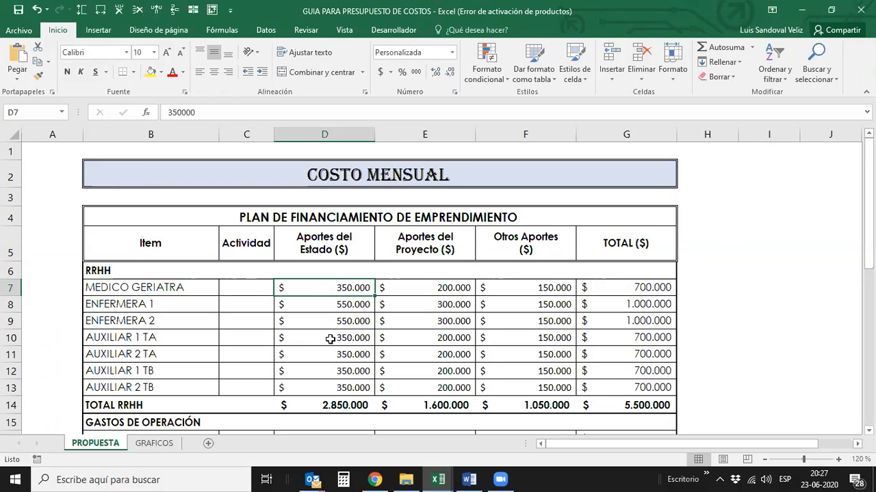
{"action": "left_click", "coordinate": [322, 250]}
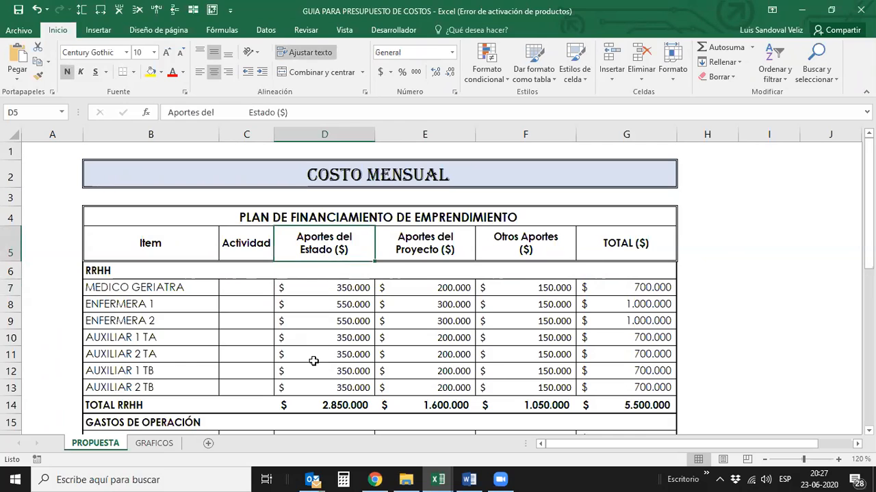
{"action": "key", "text": "Right"}
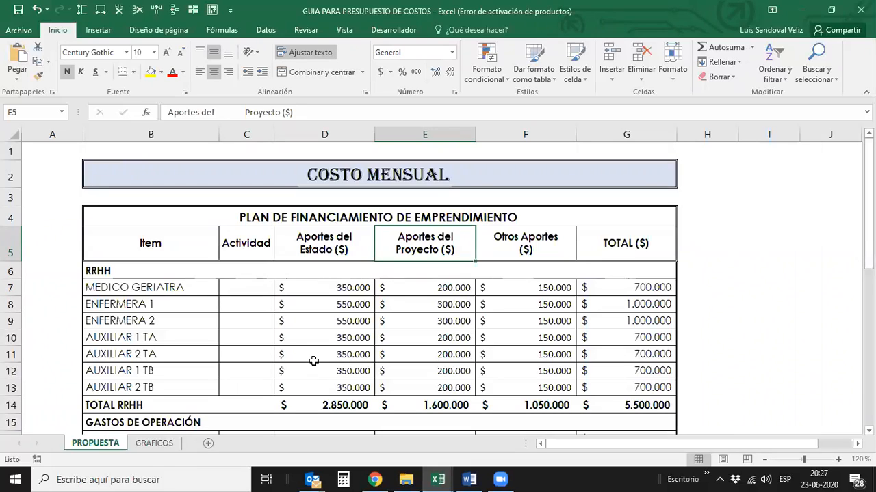
- Check the Otros Aportes ($) heading and switch to the price and service list in the GUIA PARA PRESUPUESTO DE INGRESOS workbook
{"action": "key", "text": "Right"}
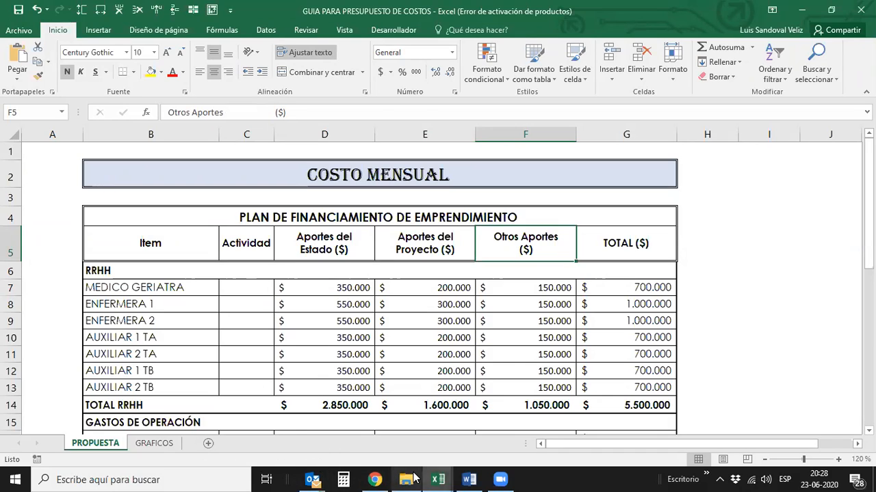
{"action": "mouse_move", "coordinate": [438, 479]}
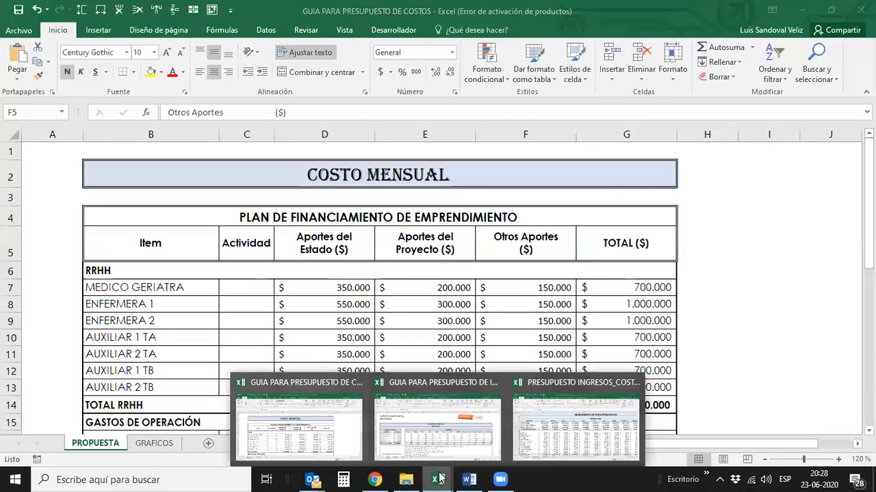
{"action": "left_click", "coordinate": [404, 424]}
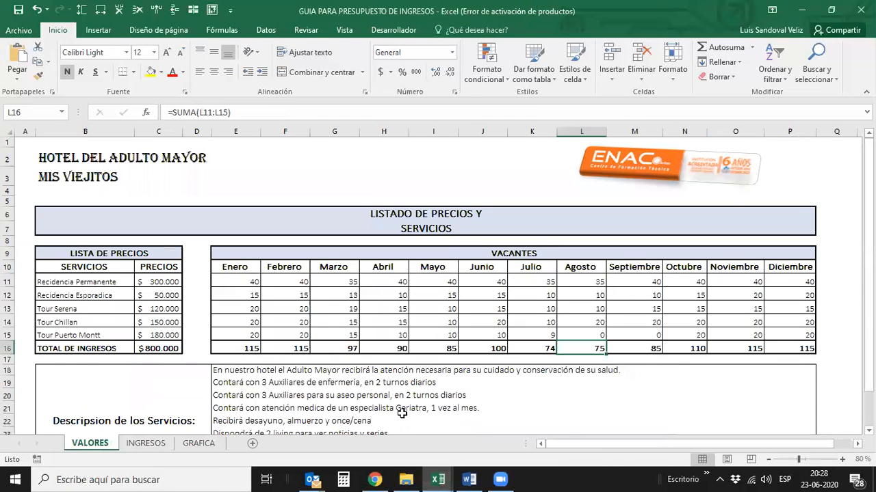
{"action": "scroll", "coordinate": [399, 407], "scroll_direction": "down", "scroll_amount": 1}
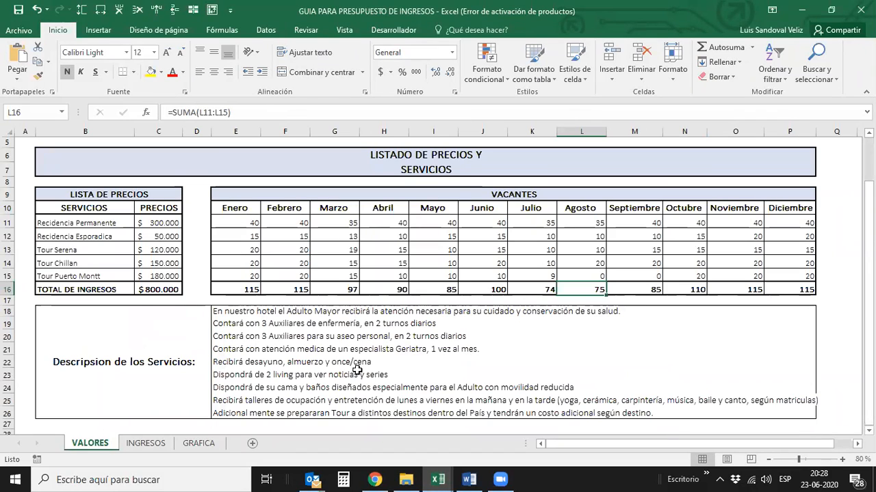
- Compare the Recidencia Permanente vacancies month by month between Enero and Junio
{"action": "left_click", "coordinate": [497, 225]}
{"action": "key", "text": "Left"}
{"action": "key", "text": "Left"}
{"action": "key", "text": "Left"}
{"action": "key", "text": "Left"}
{"action": "key", "text": "Left"}
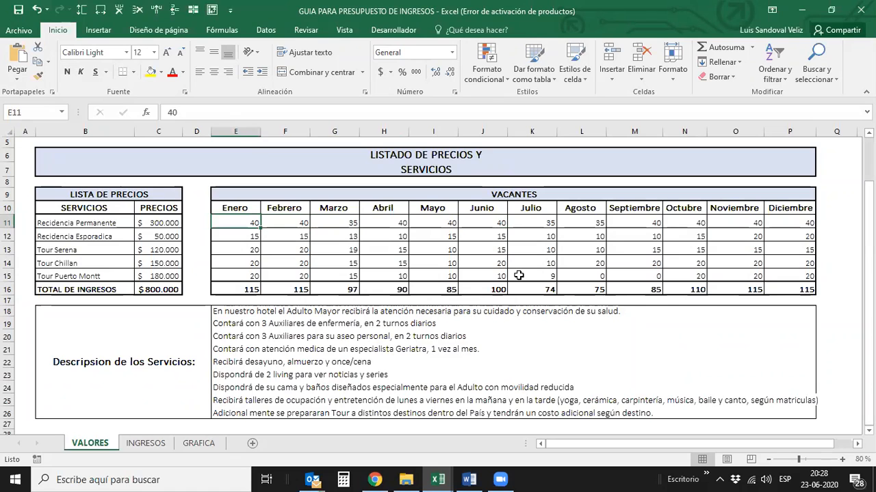
{"action": "key", "text": "Right"}
{"action": "key", "text": "Right"}
{"action": "key", "text": "Right"}
{"action": "key", "text": "Right"}
{"action": "key", "text": "Right"}
{"action": "key", "text": "Right"}
- Review the vacancies of the remaining services down to the TOTAL DE INGRESOS row and examine its first monthly totals up to Abril
{"action": "key", "text": "Down"}
{"action": "key", "text": "Down"}
{"action": "key", "text": "Down"}
{"action": "key", "text": "Down"}
{"action": "key", "text": "Down"}
{"action": "key", "text": "Left"}
{"action": "key", "text": "Left"}
{"action": "key", "text": "Left"}
{"action": "key", "text": "Left"}
{"action": "key", "text": "Left"}
{"action": "key", "text": "Left"}
{"action": "key", "text": "Right"}
{"action": "key", "text": "Right"}
{"action": "key", "text": "Right"}
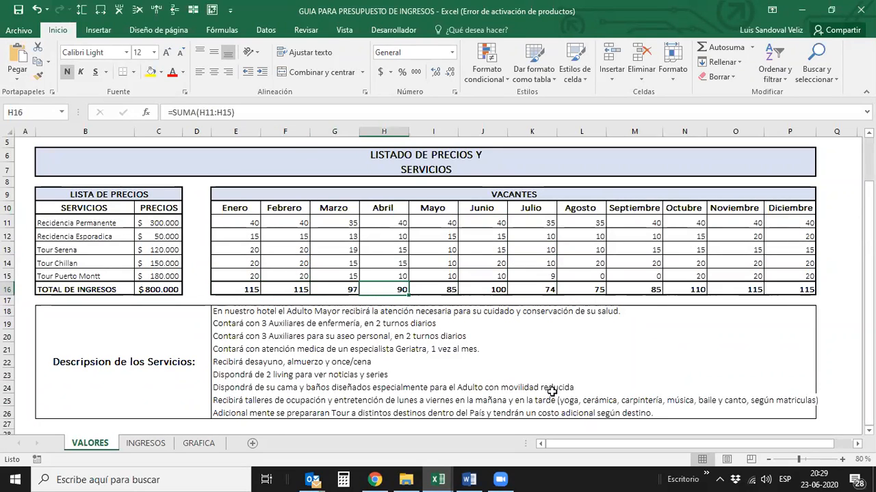
- Compare the TOTAL DE INGRESOS vacancies from Mayo to Agosto and check the Tour Puerto Montt vacancies for Septiembre
{"action": "key", "text": "Right"}
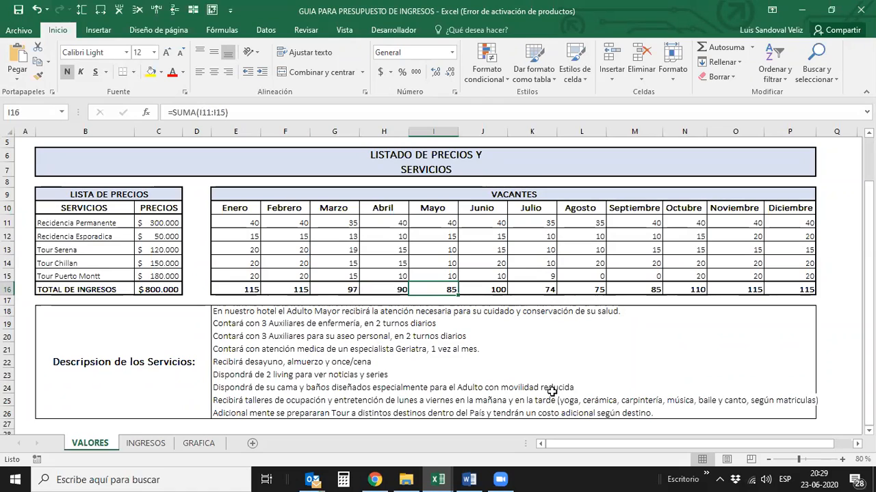
{"action": "key", "text": "Right"}
{"action": "key", "text": "Right"}
{"action": "key", "text": "Right"}
{"action": "key", "text": "Right"}
{"action": "key", "text": "Right"}
{"action": "key", "text": "Right"}
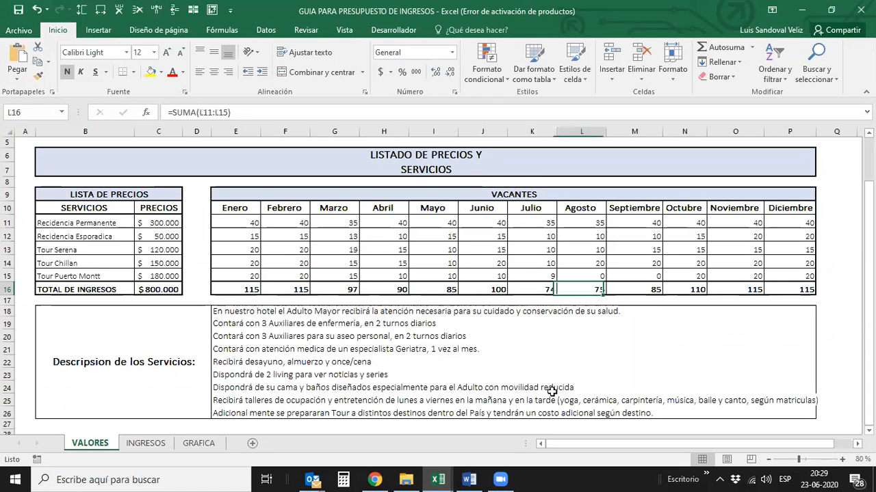
{"action": "key", "text": "Left"}
{"action": "key", "text": "Left"}
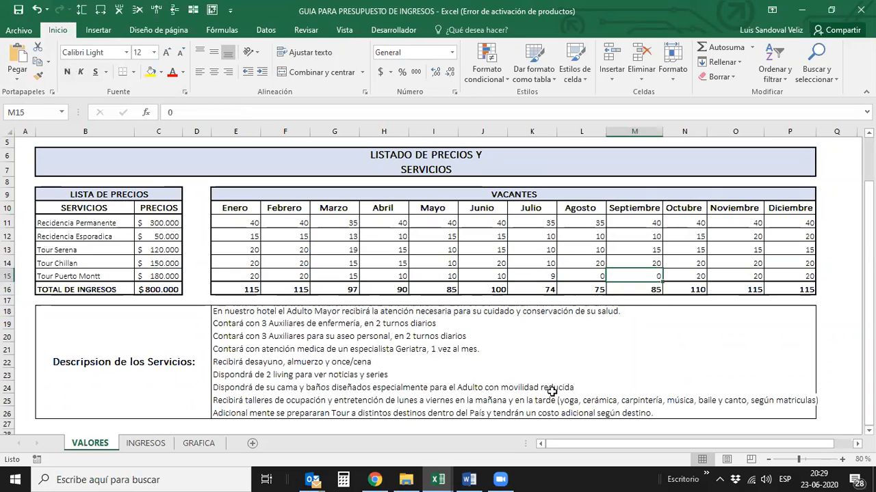
{"action": "key", "text": "Left"}
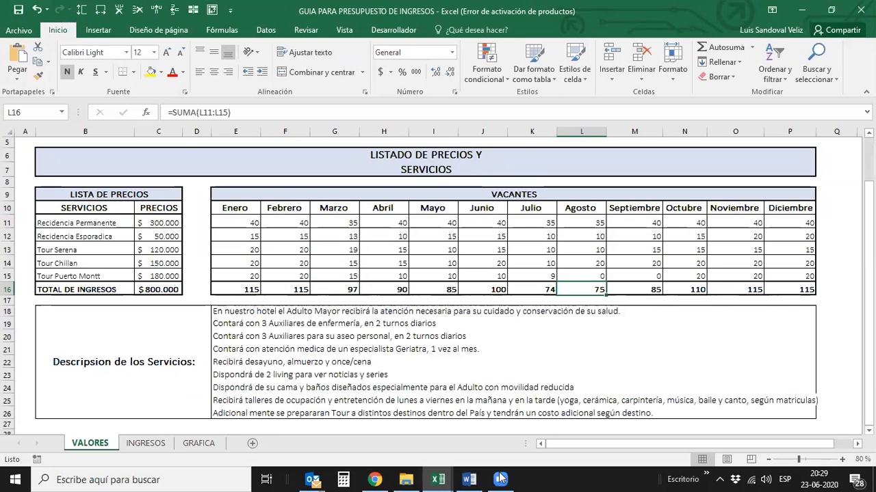
- Switch to the PRESUPUESTO INGRESOS_COSTOS Y GASTOS workbook and expand all grouped rows to show the sales, cost and payroll detail
{"action": "left_click", "coordinate": [442, 478]}
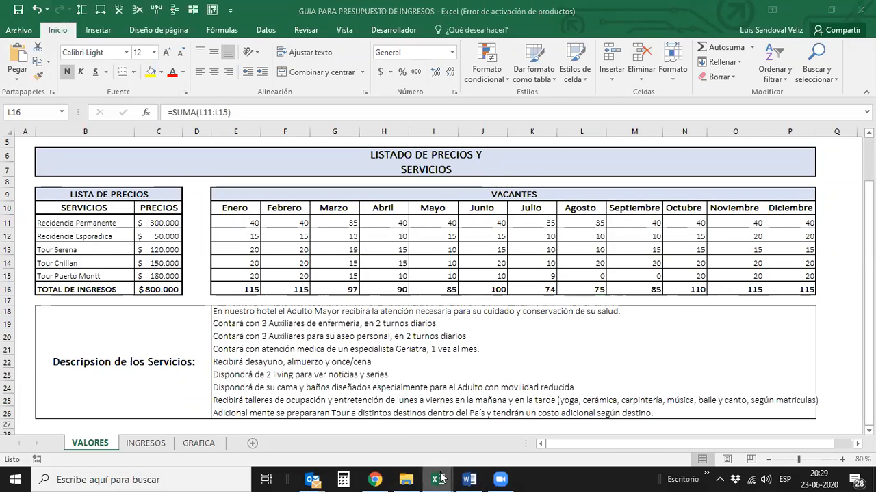
{"action": "left_click", "coordinate": [557, 433]}
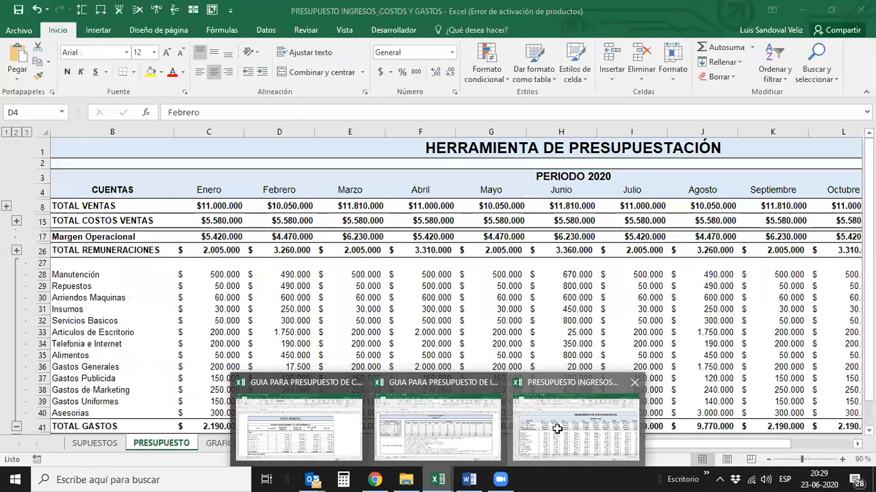
{"action": "key", "text": "Down"}
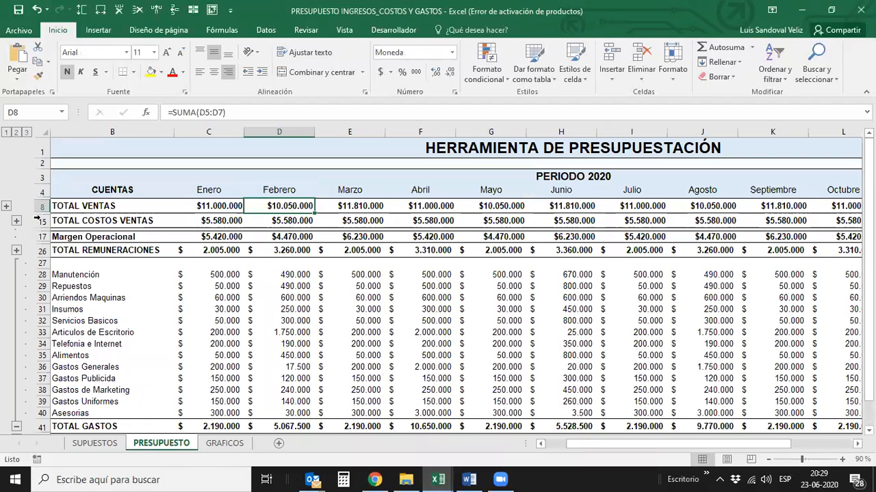
{"action": "left_click", "coordinate": [25, 132]}
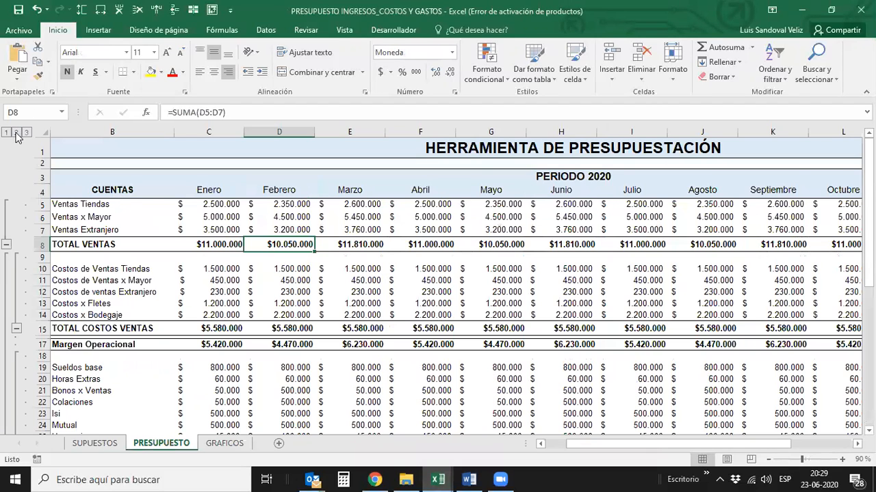